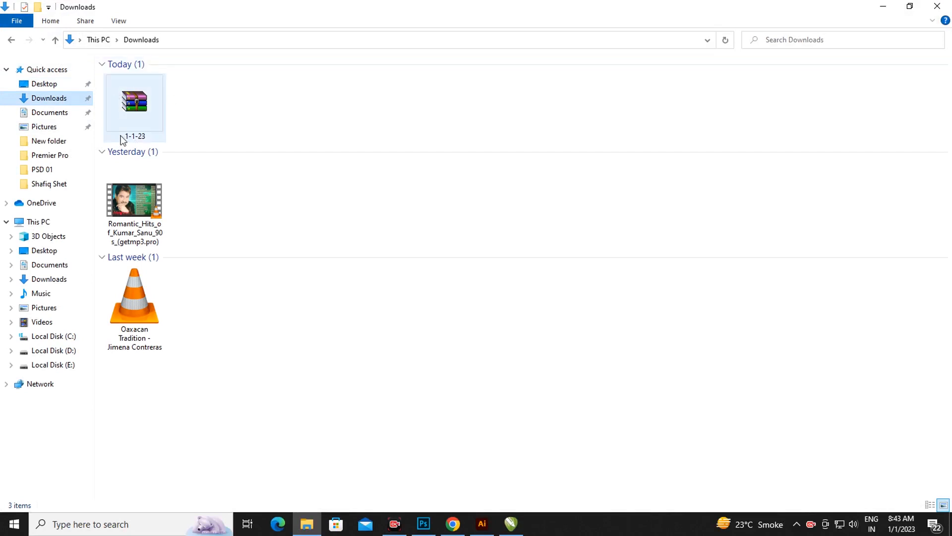
Extract the 1-1-23 archive into Downloads, which brings up its password prompt.
{"action": "left_click", "coordinate": [138, 115]}
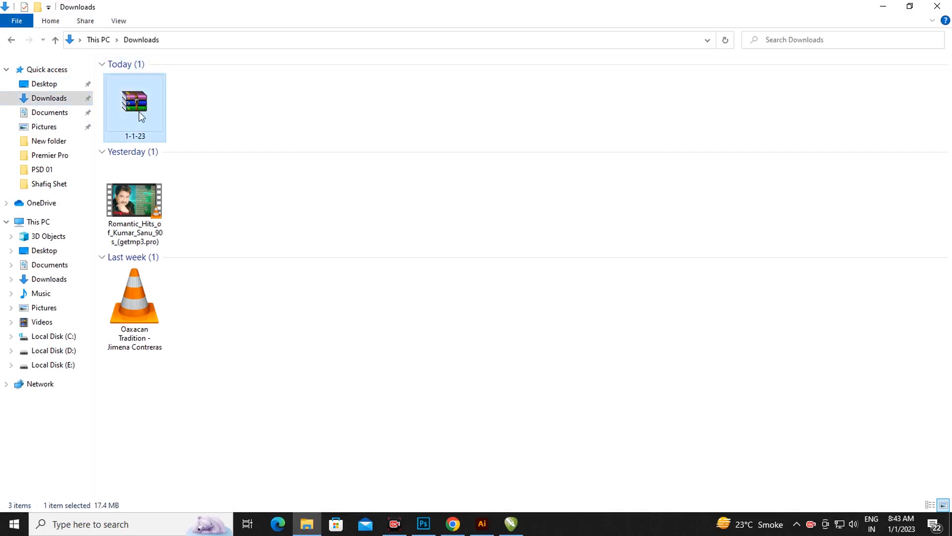
{"action": "right_click", "coordinate": [138, 113]}
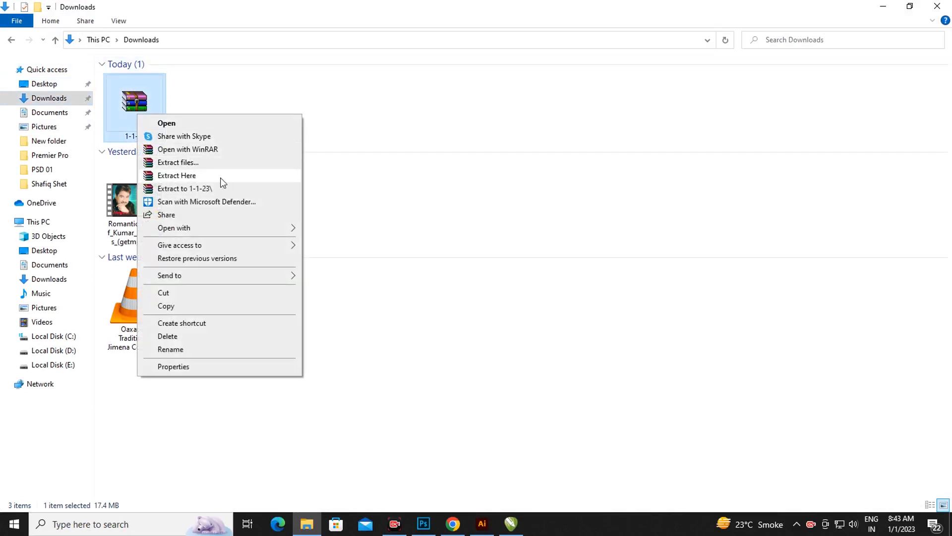
{"action": "left_click", "coordinate": [189, 176]}
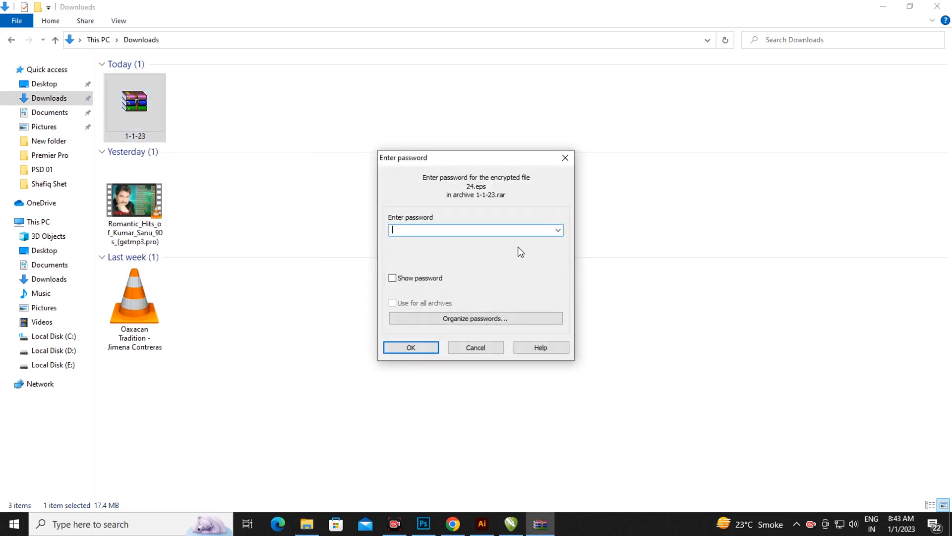
Enter the archive password and confirm, so the six EPS files extract into Downloads.
{"action": "type", "text": "12"}
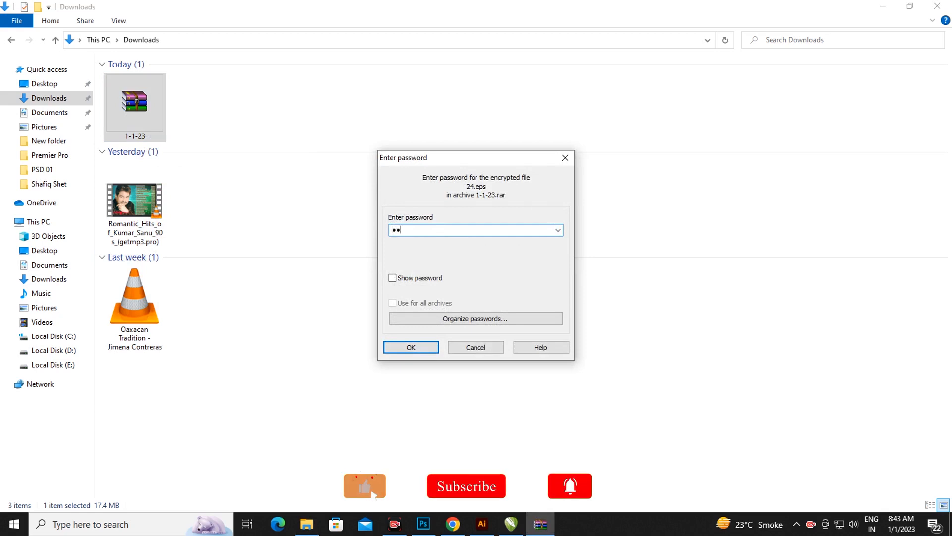
{"action": "type", "text": "34567"}
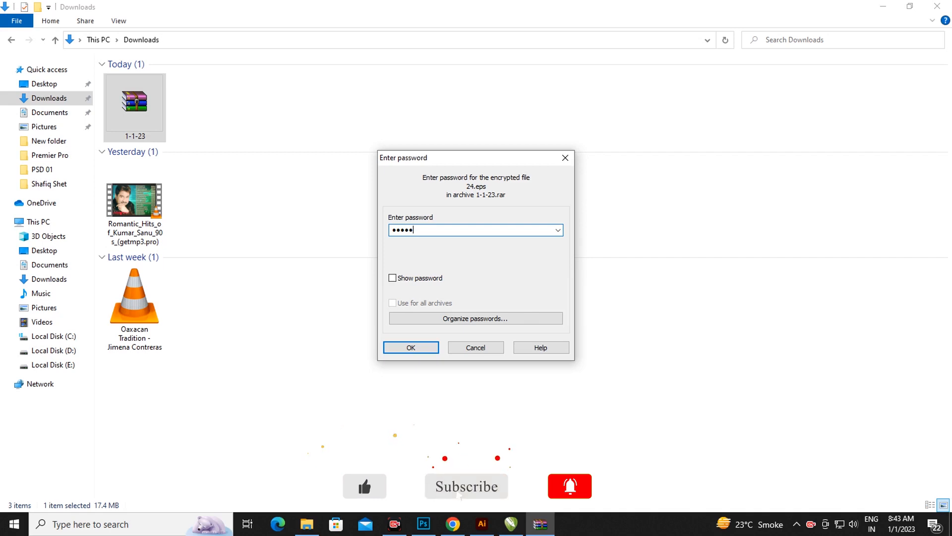
{"action": "type", "text": "8"}
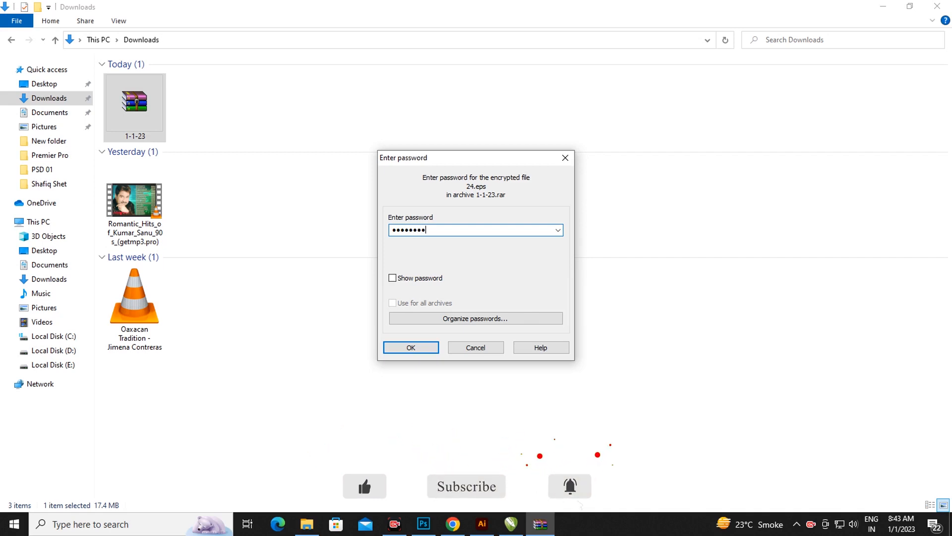
{"action": "left_click", "coordinate": [411, 347]}
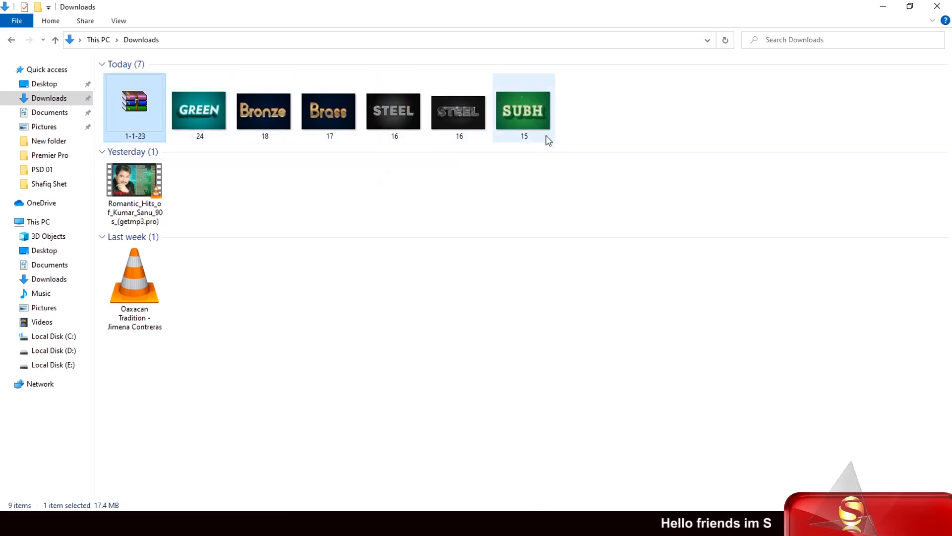
Open extracted file 24, the GREEN design, in Illustrator.
{"action": "left_click", "coordinate": [209, 129]}
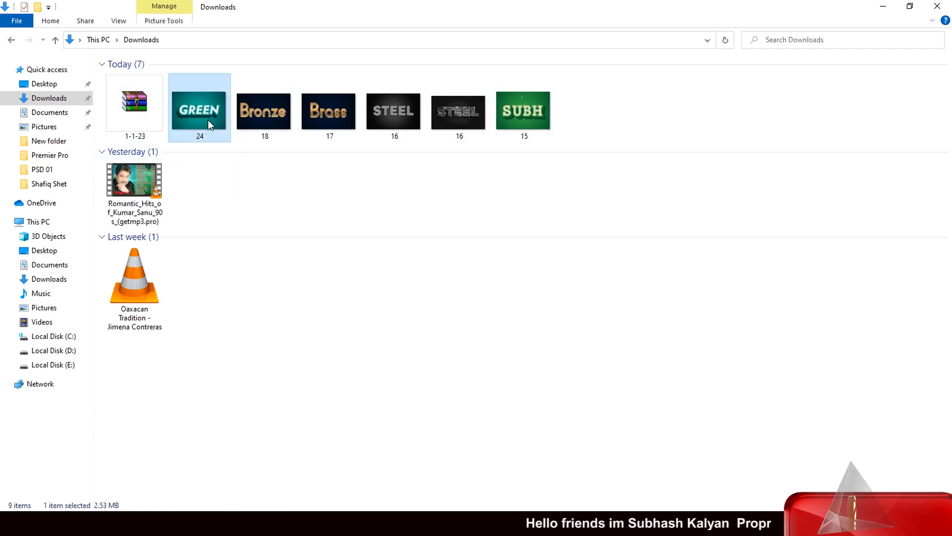
{"action": "left_click_drag", "start_coordinate": [208, 120], "coordinate": [470, 354]}
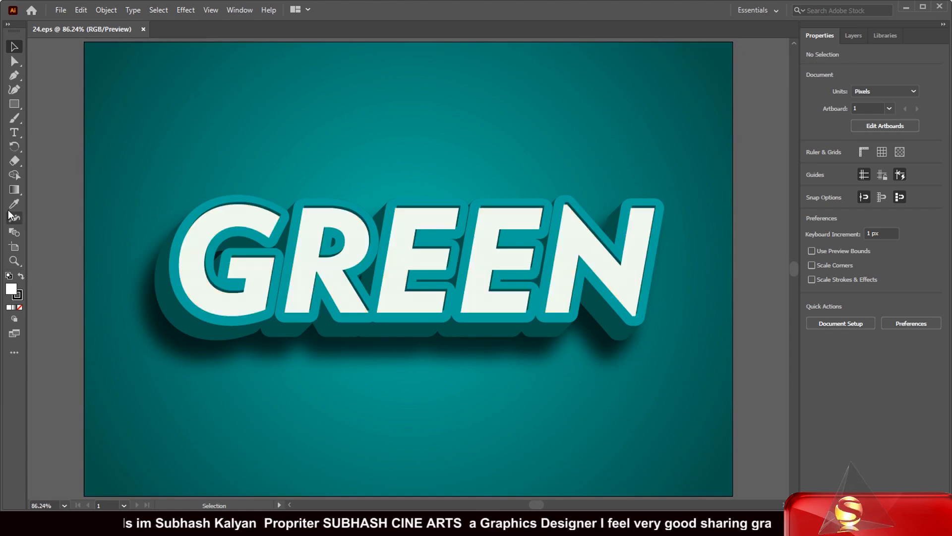
Replace the word GREEN with SUBH in the lettering.
{"action": "left_click", "coordinate": [15, 133]}
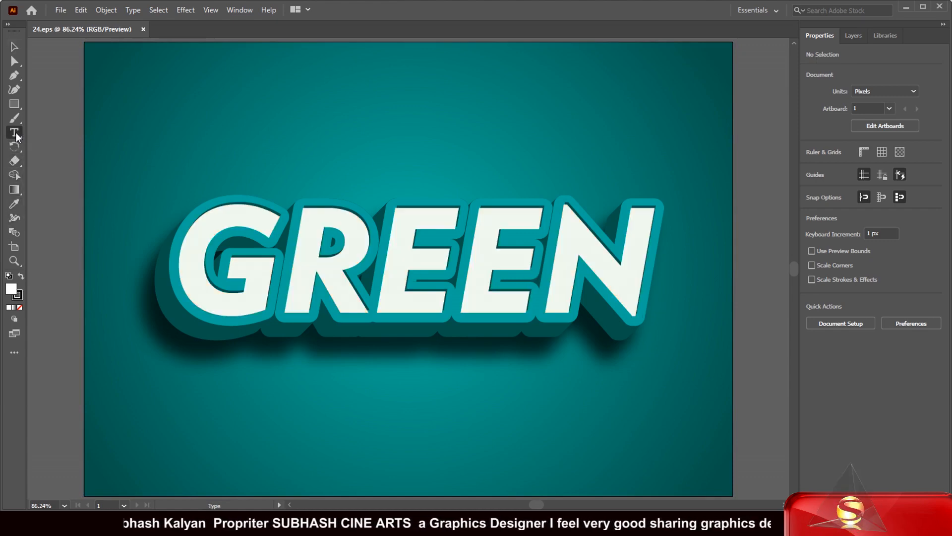
{"action": "left_click", "coordinate": [540, 244]}
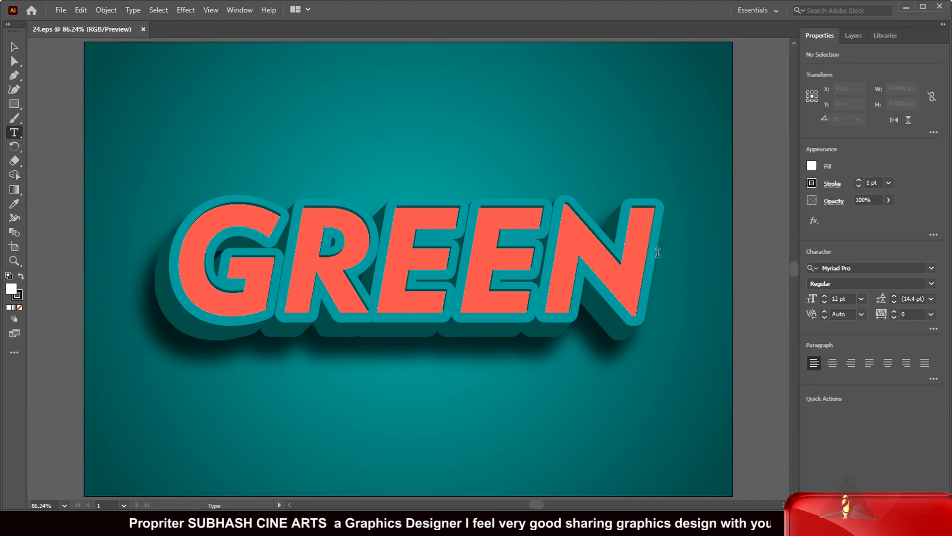
{"action": "left_click_drag", "start_coordinate": [557, 265], "coordinate": [208, 263]}
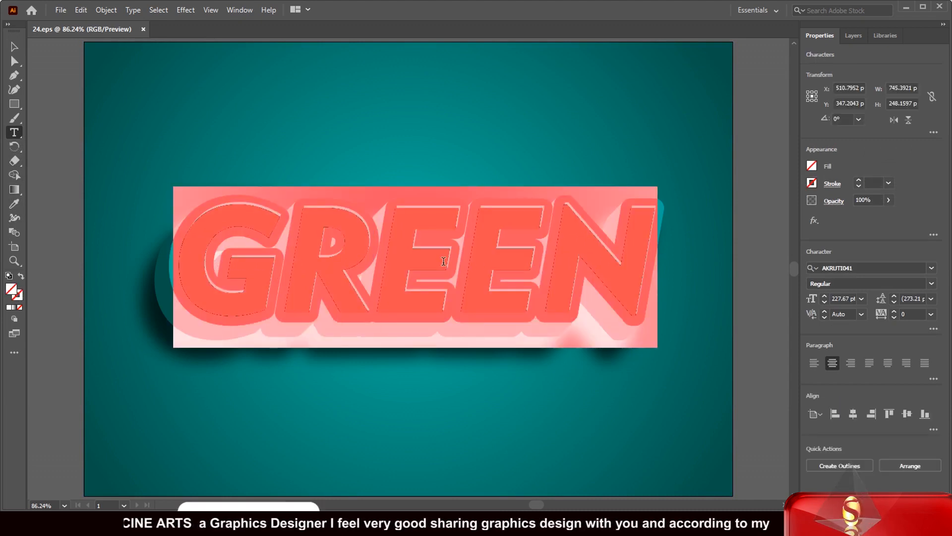
{"action": "type", "text": "S"}
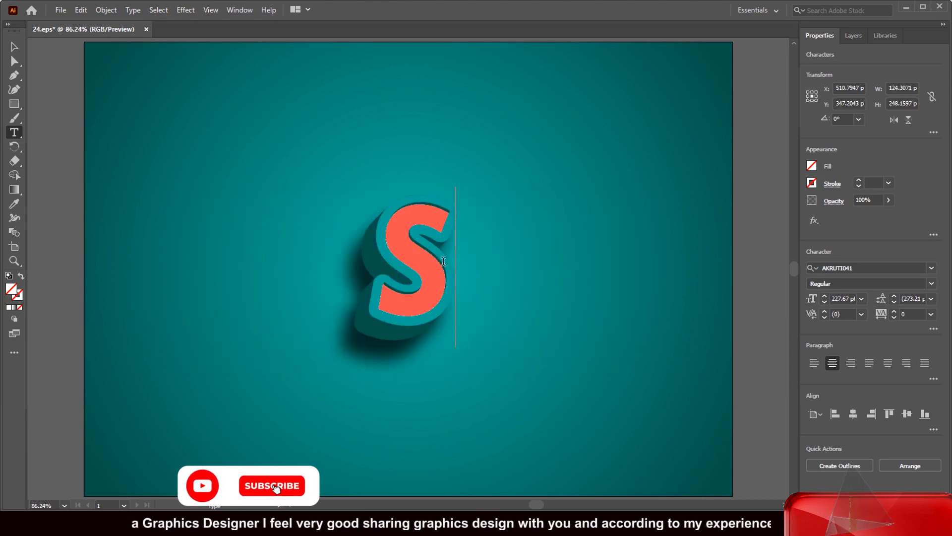
{"action": "type", "text": "UBH"}
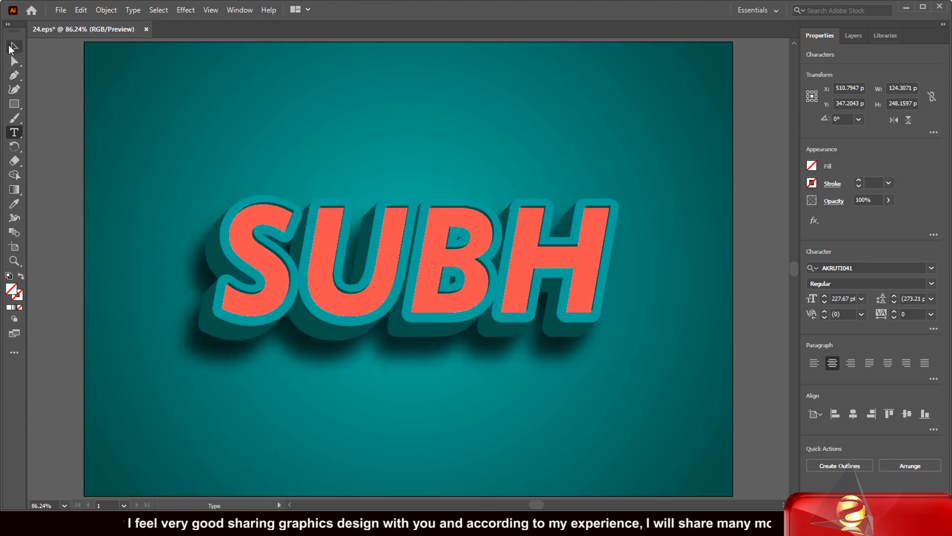
Scale the SUBH text object up to about 273 pt.
{"action": "left_click", "coordinate": [9, 45]}
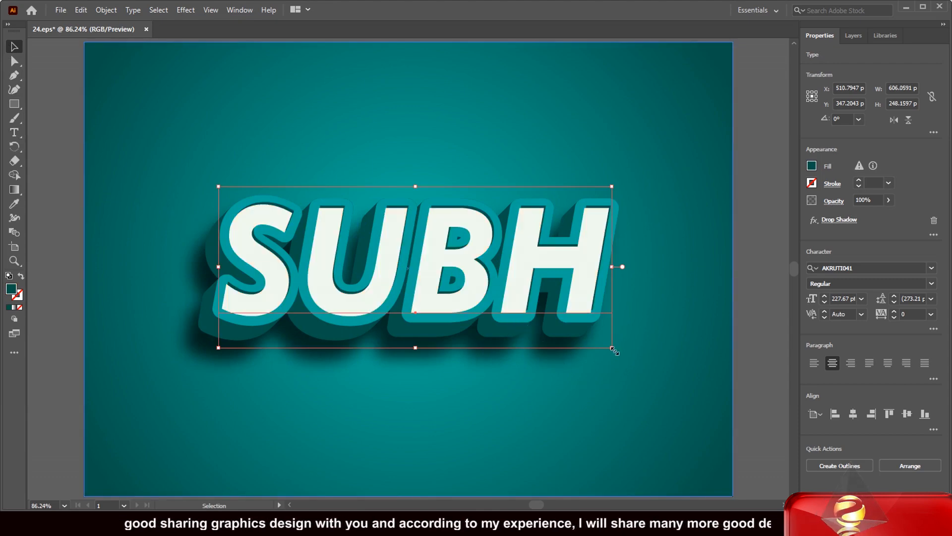
{"action": "left_click_drag", "start_coordinate": [613, 349], "coordinate": [640, 365]}
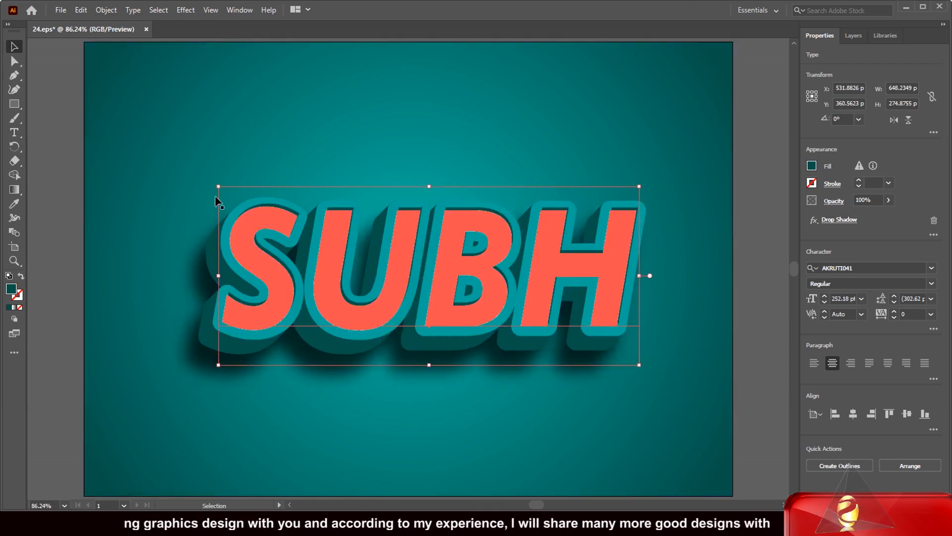
{"action": "left_click_drag", "start_coordinate": [217, 187], "coordinate": [165, 171]}
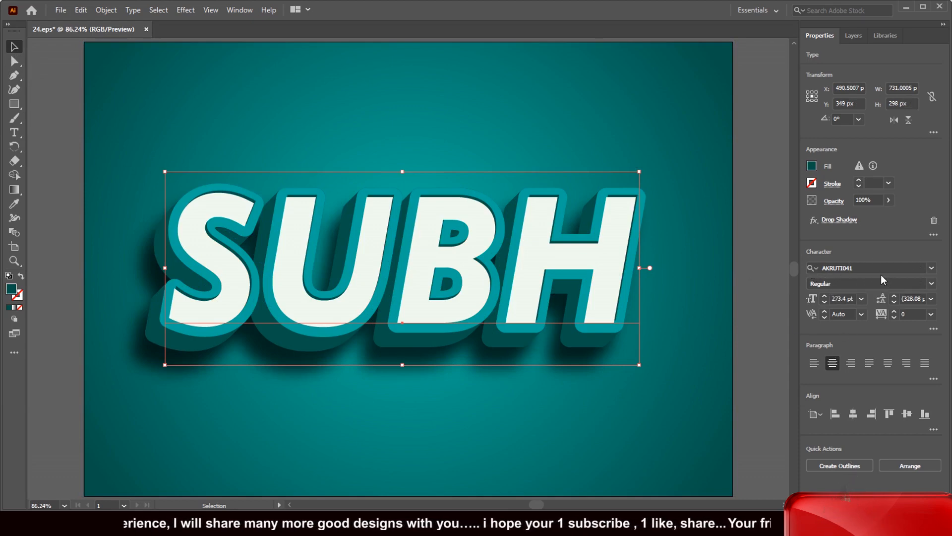
{"action": "left_click", "coordinate": [932, 269]}
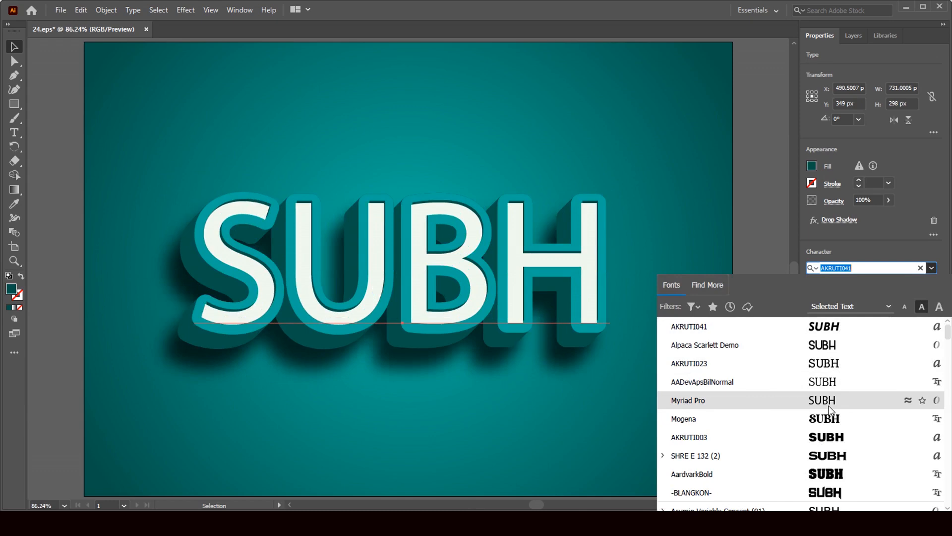
Apply Mogena Regular to SUBH and display the document's layers.
{"action": "left_click", "coordinate": [830, 420]}
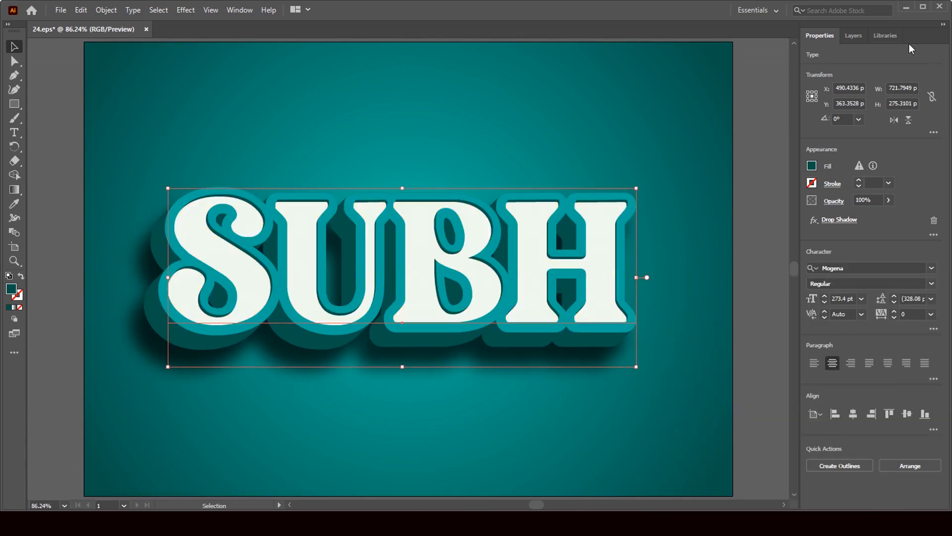
{"action": "left_click", "coordinate": [855, 38]}
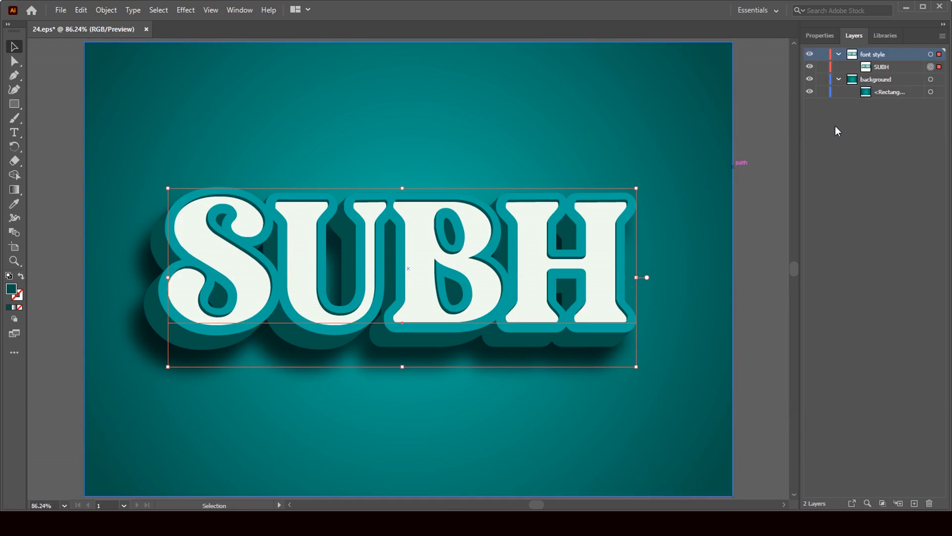
Select the 1000 × 700 px background Rectangle and show its teal fill properties.
{"action": "left_click", "coordinate": [931, 80]}
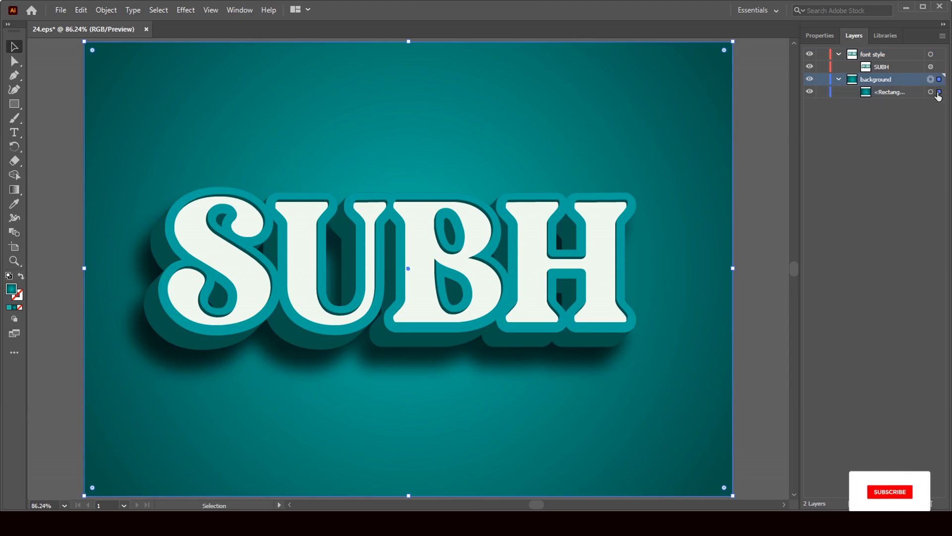
{"action": "double_click", "coordinate": [868, 95]}
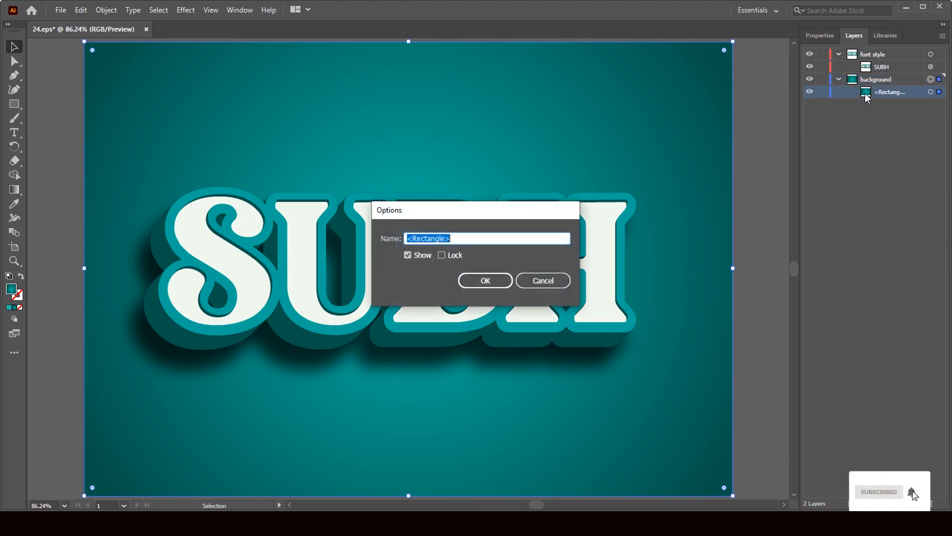
{"action": "left_click", "coordinate": [537, 281]}
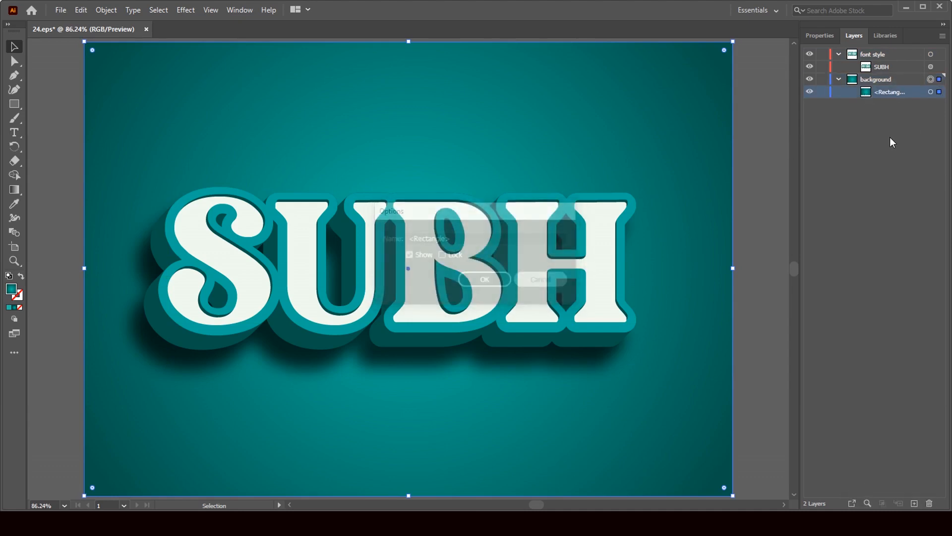
{"action": "left_click", "coordinate": [810, 86]}
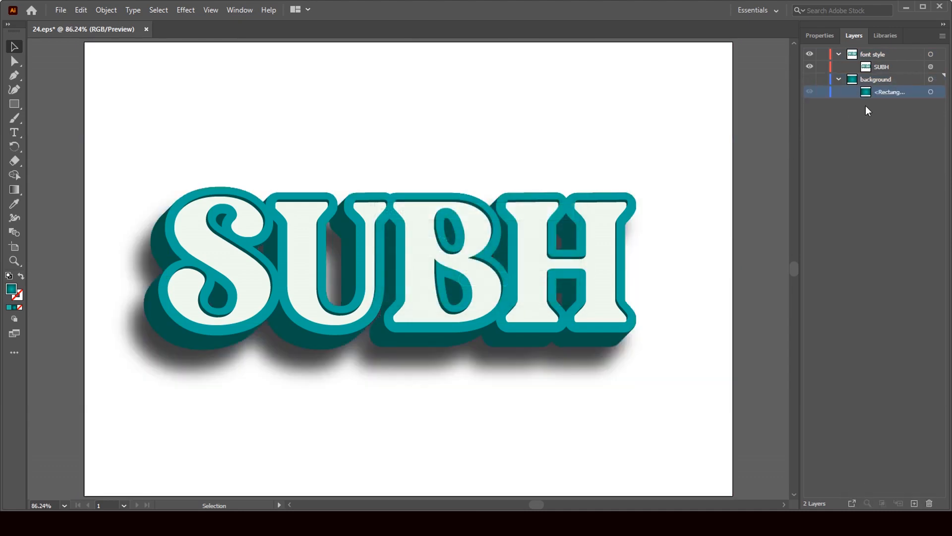
{"action": "left_click", "coordinate": [810, 84]}
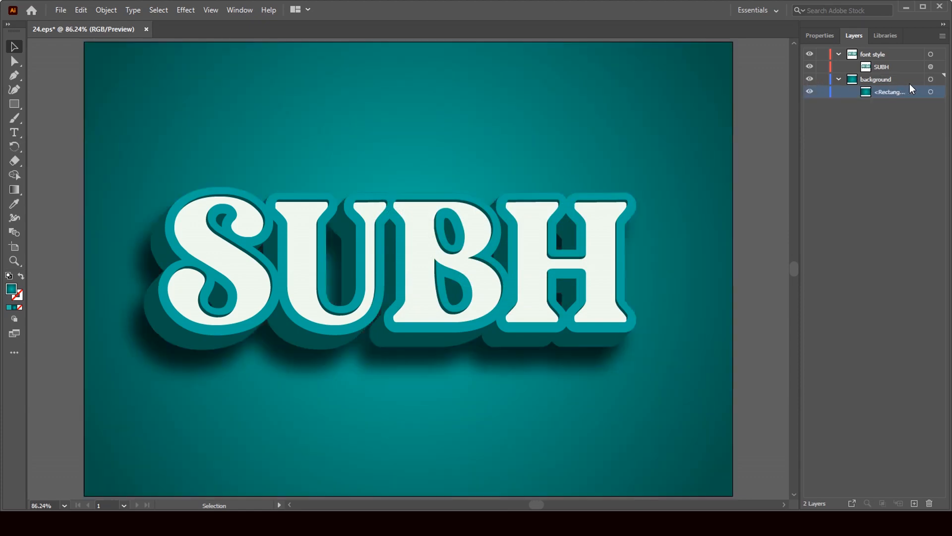
{"action": "left_click", "coordinate": [931, 79]}
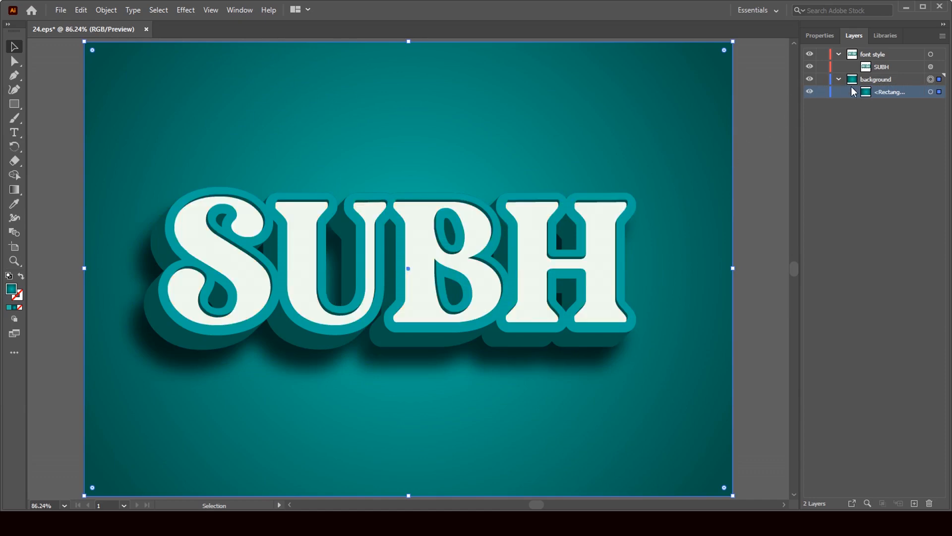
{"action": "left_click", "coordinate": [825, 36]}
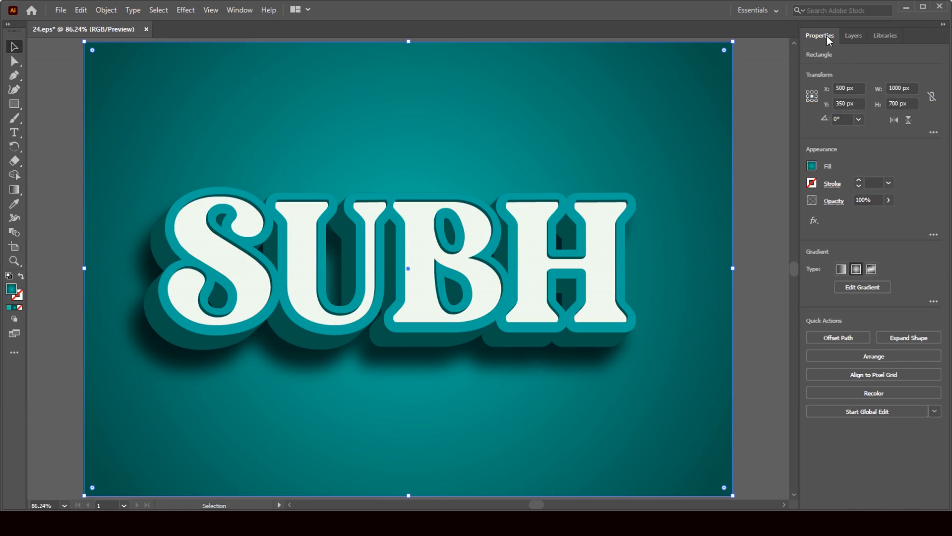
Try several swatch colours on the background, settling on dark charcoal grey.
{"action": "left_click", "coordinate": [812, 167]}
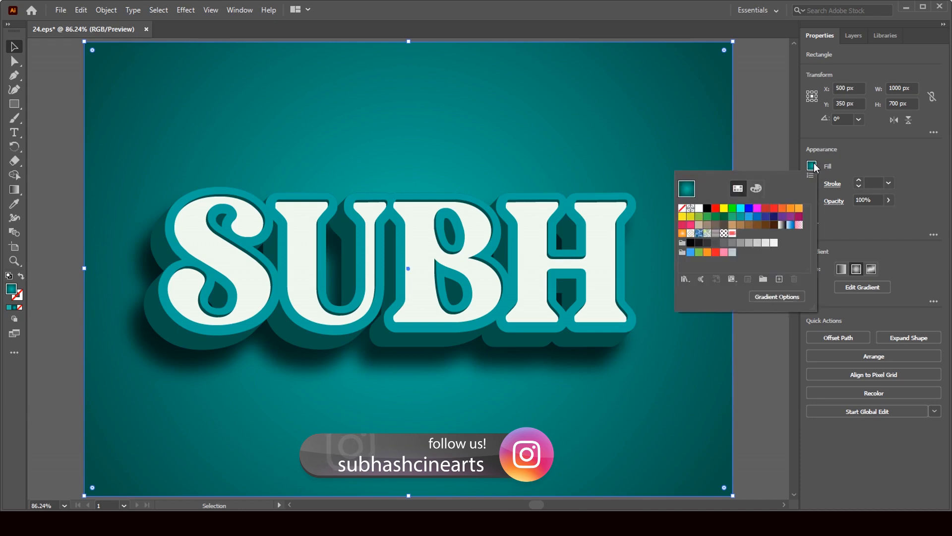
{"action": "left_click", "coordinate": [733, 209]}
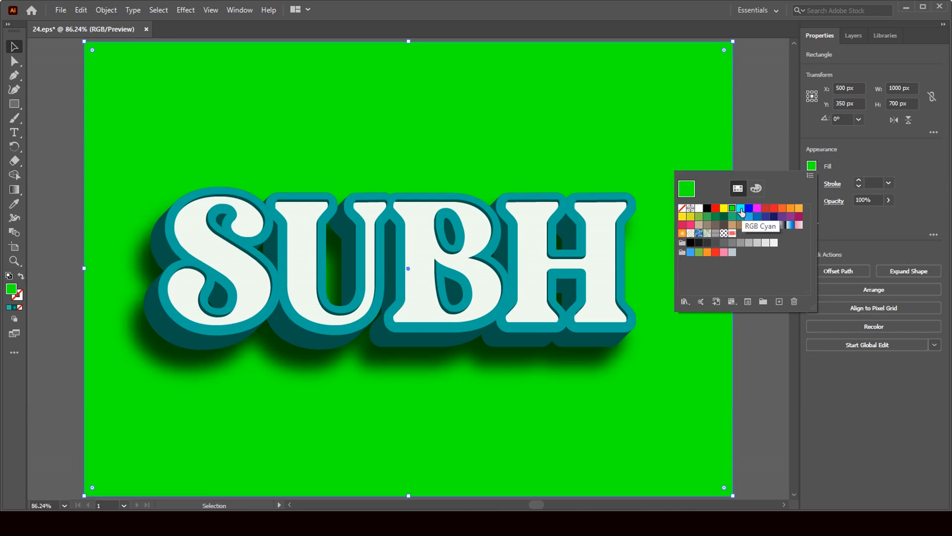
{"action": "left_click", "coordinate": [741, 209]}
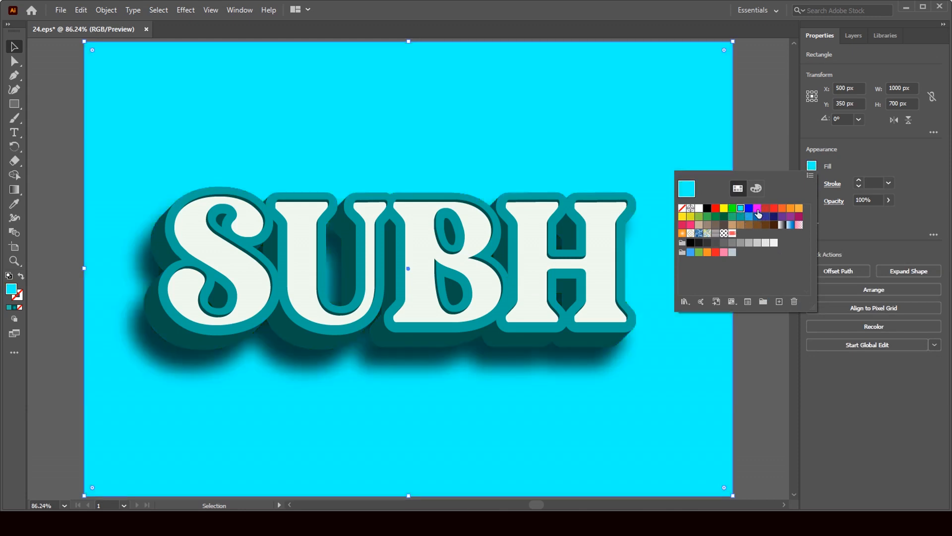
{"action": "left_click", "coordinate": [757, 209]}
{"action": "left_click", "coordinate": [767, 209]}
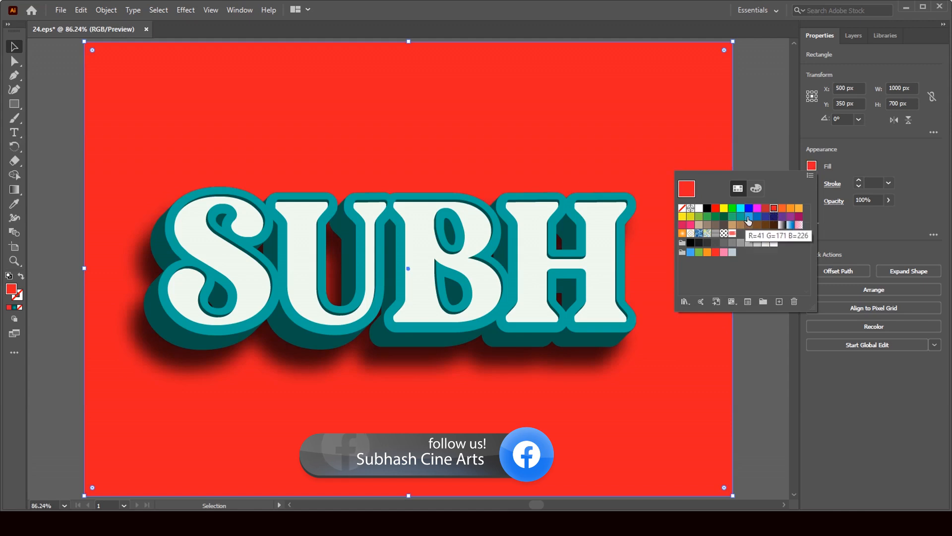
{"action": "left_click", "coordinate": [749, 216]}
{"action": "left_click", "coordinate": [716, 216]}
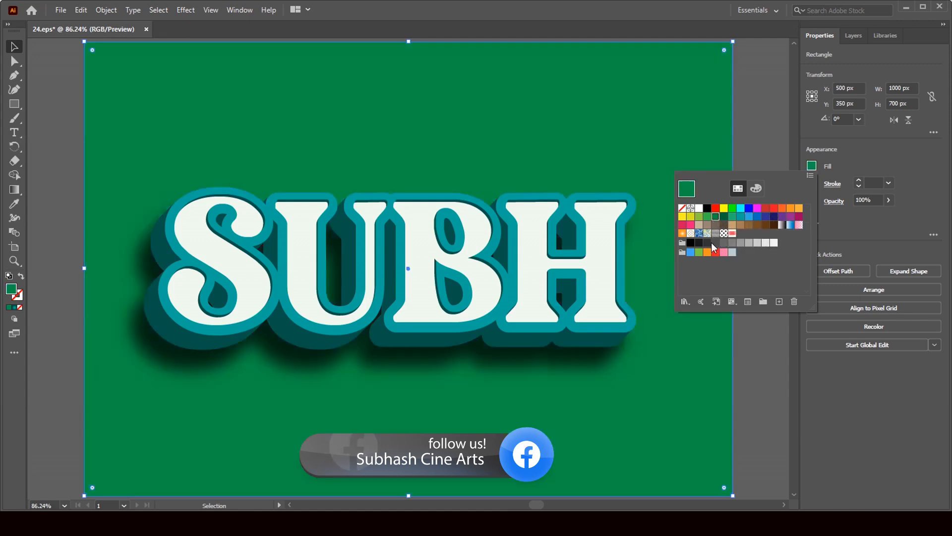
{"action": "left_click", "coordinate": [724, 243]}
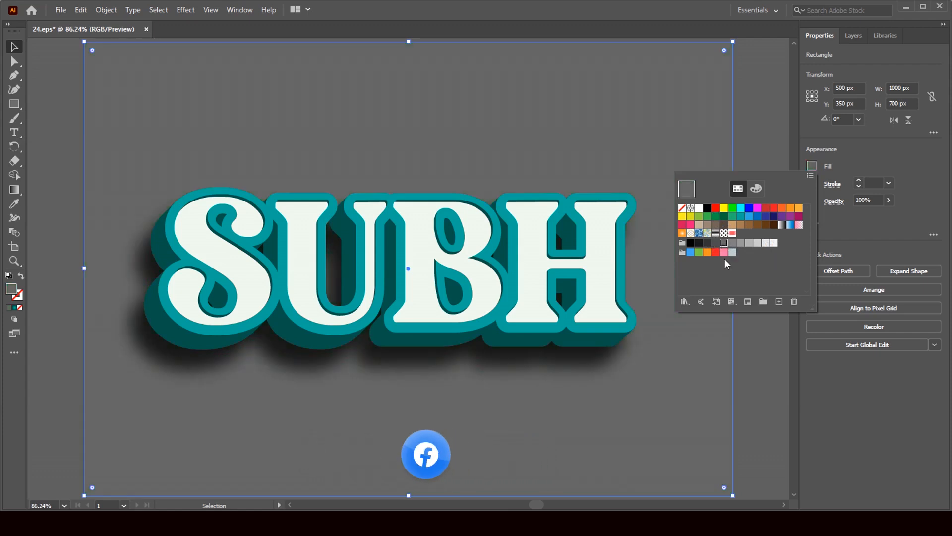
{"action": "left_click", "coordinate": [708, 244]}
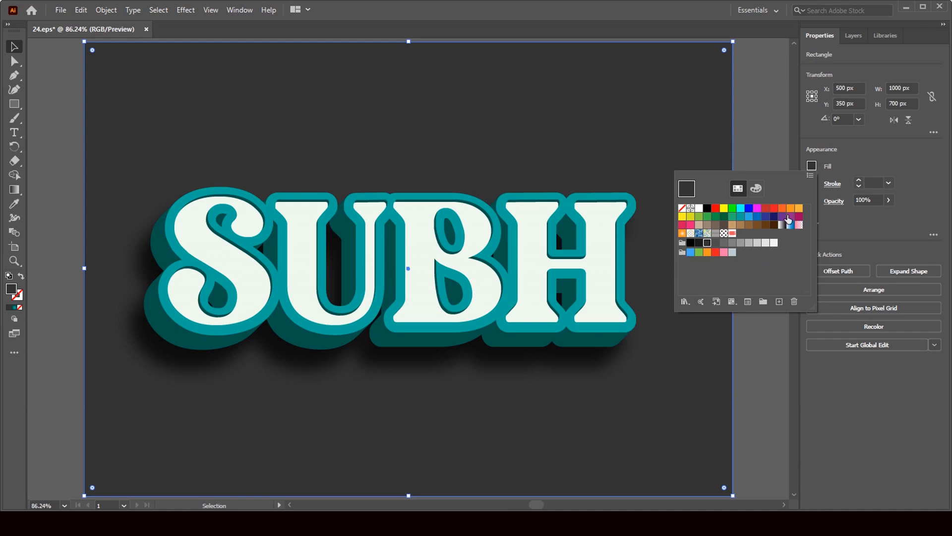
{"action": "left_click", "coordinate": [761, 144]}
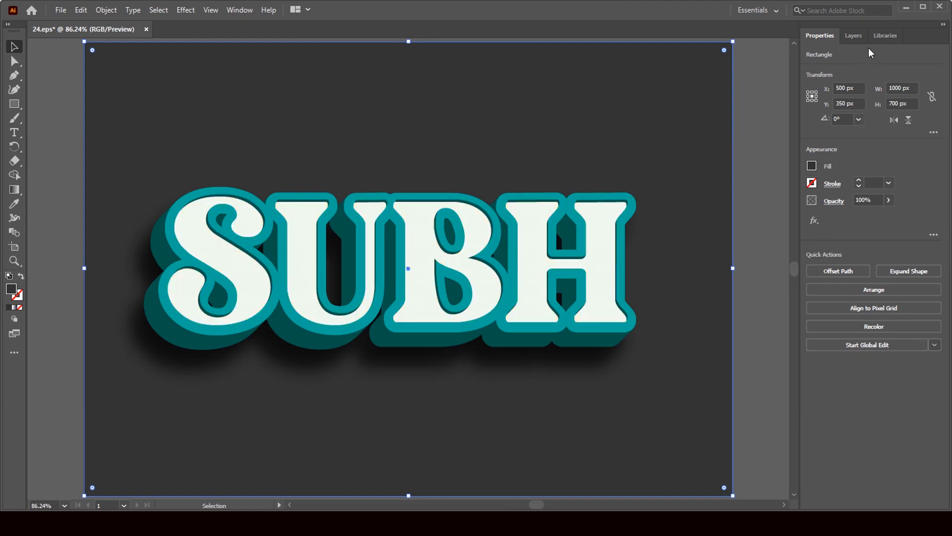
Close 24.eps without saving and minimize Illustrator.
{"action": "left_click", "coordinate": [879, 37]}
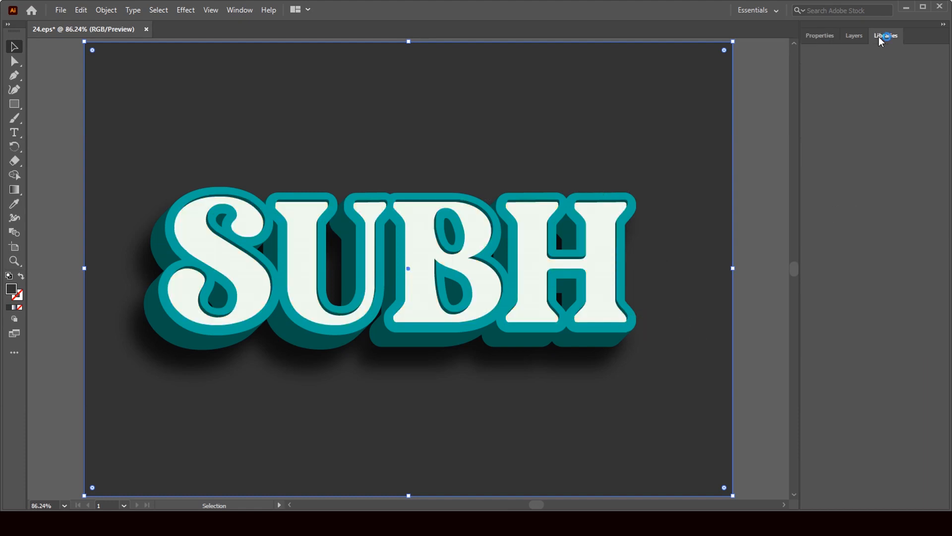
{"action": "left_click", "coordinate": [852, 36]}
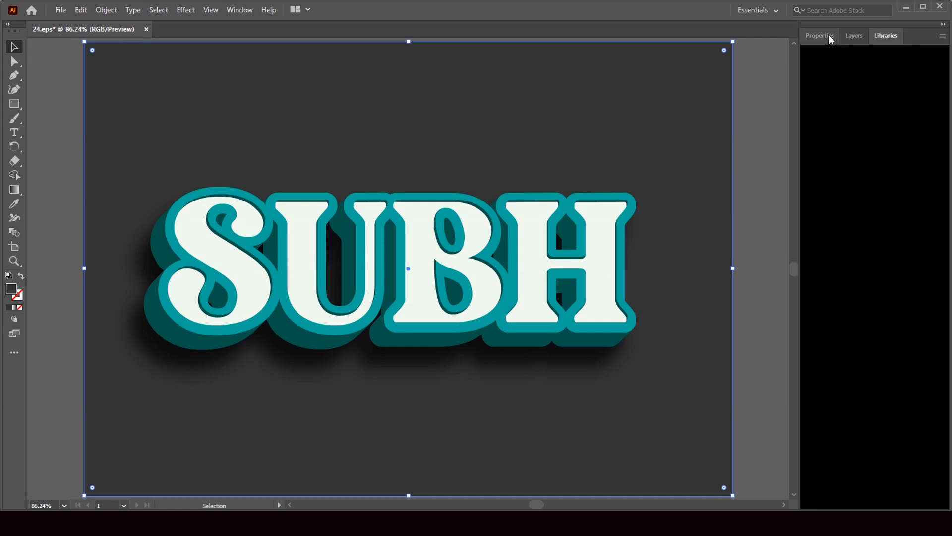
{"action": "left_click", "coordinate": [146, 29]}
{"action": "left_click", "coordinate": [532, 279]}
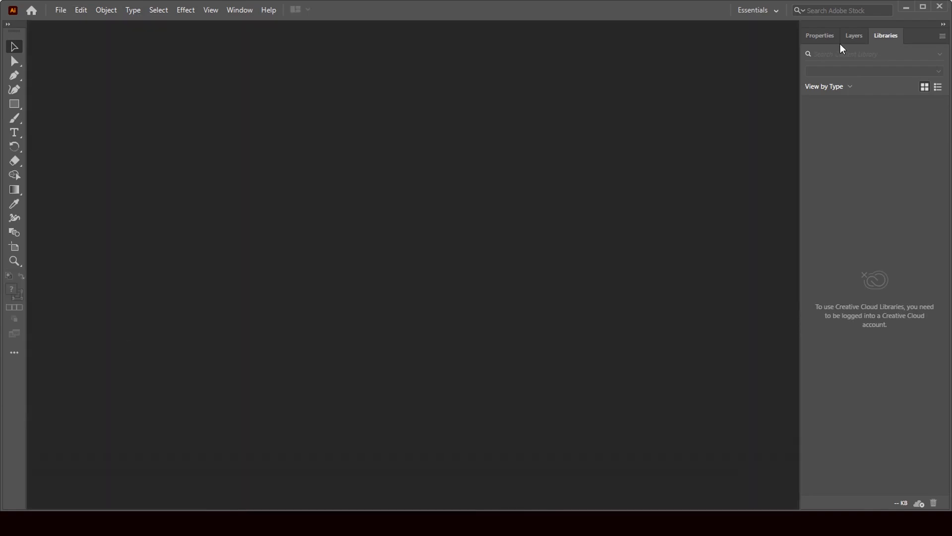
{"action": "left_click", "coordinate": [906, 7]}
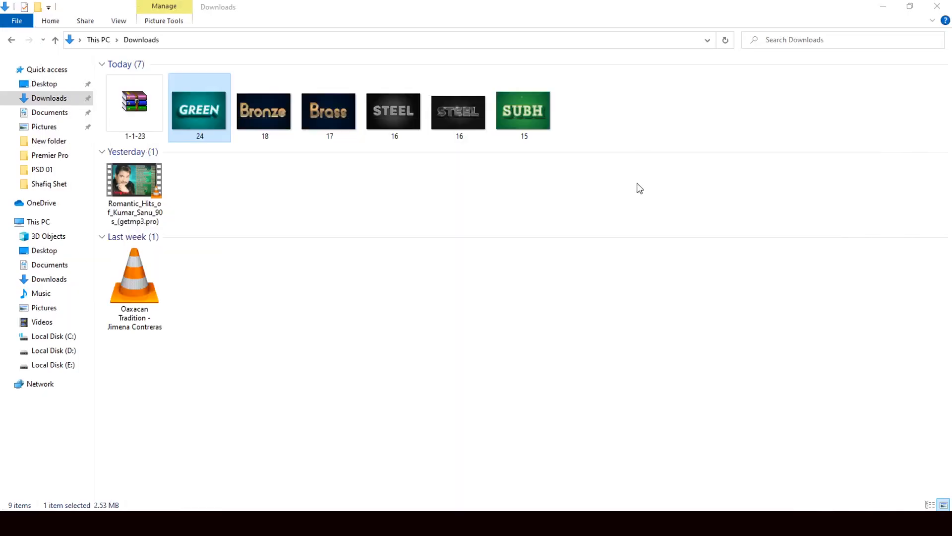
Open the Bronze file 18 in Illustrator and list its layers.
{"action": "left_click", "coordinate": [278, 130]}
{"action": "left_click_drag", "start_coordinate": [269, 119], "coordinate": [515, 302]}
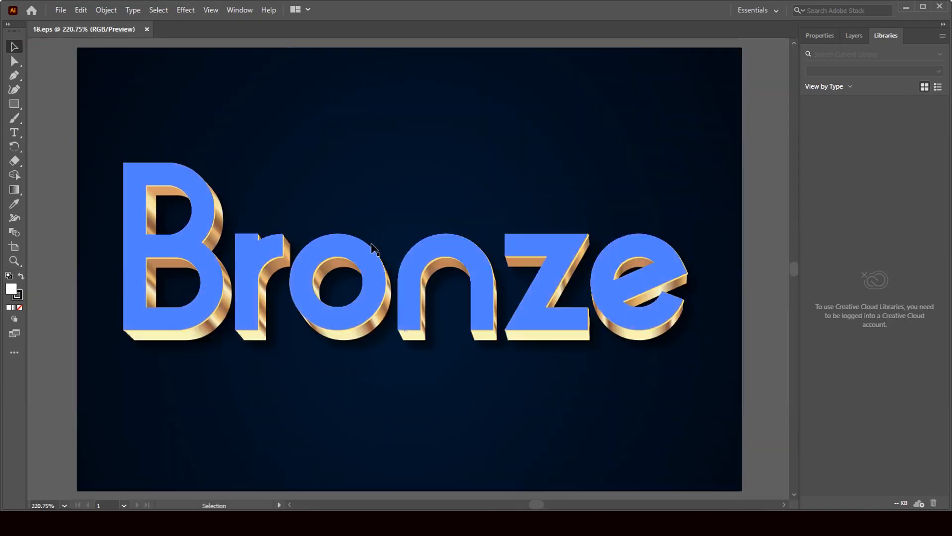
{"action": "left_click", "coordinate": [861, 39]}
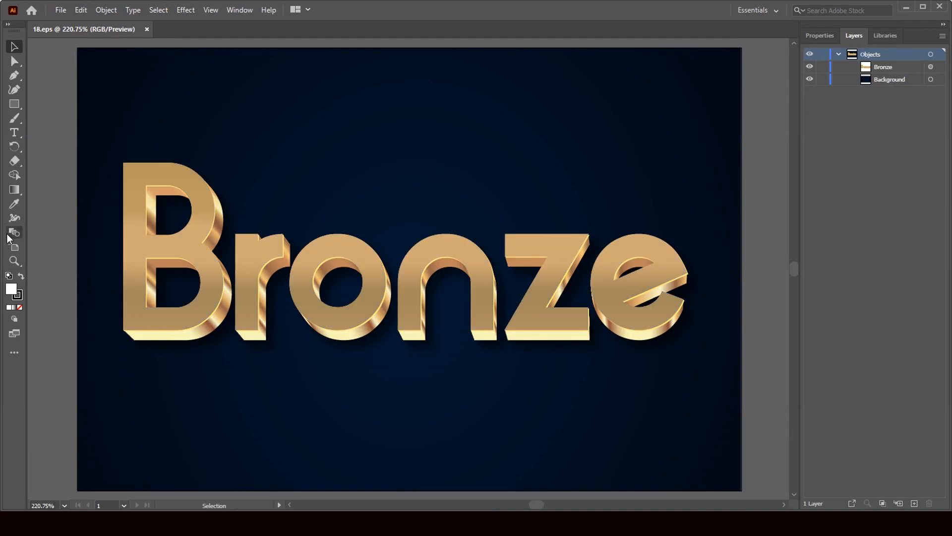
Retype the lettering as 'Bronze', keeping its gold 3D effect, and view its properties.
{"action": "left_click", "coordinate": [14, 133]}
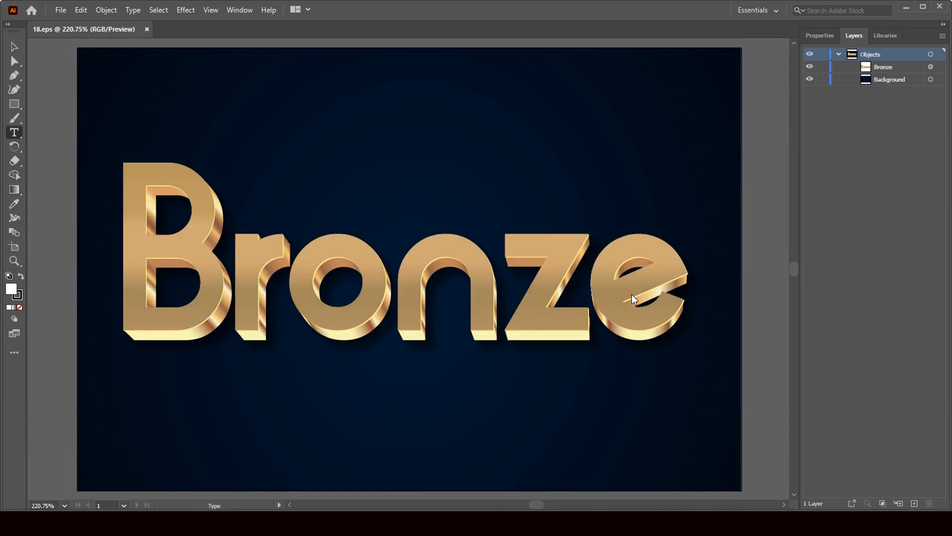
{"action": "left_click_drag", "start_coordinate": [686, 294], "coordinate": [119, 298]}
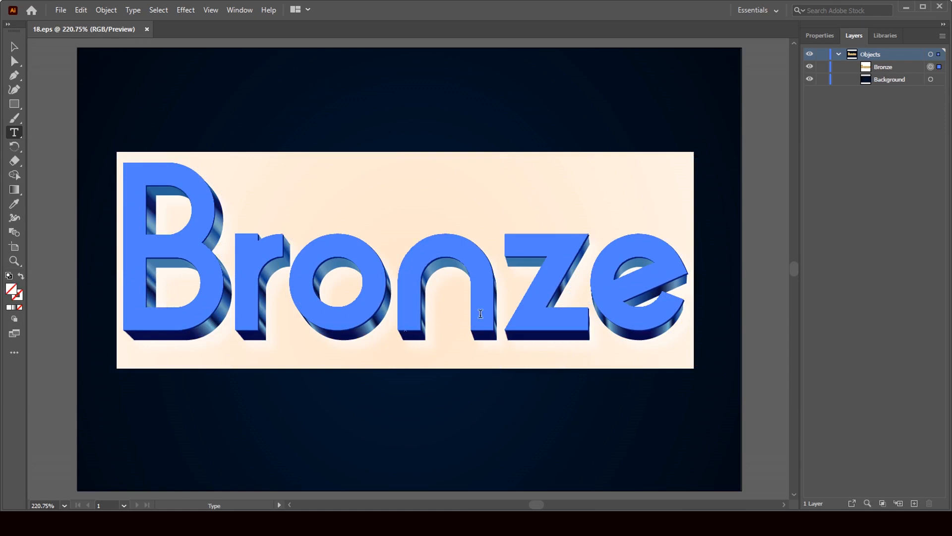
{"action": "type", "text": "B"}
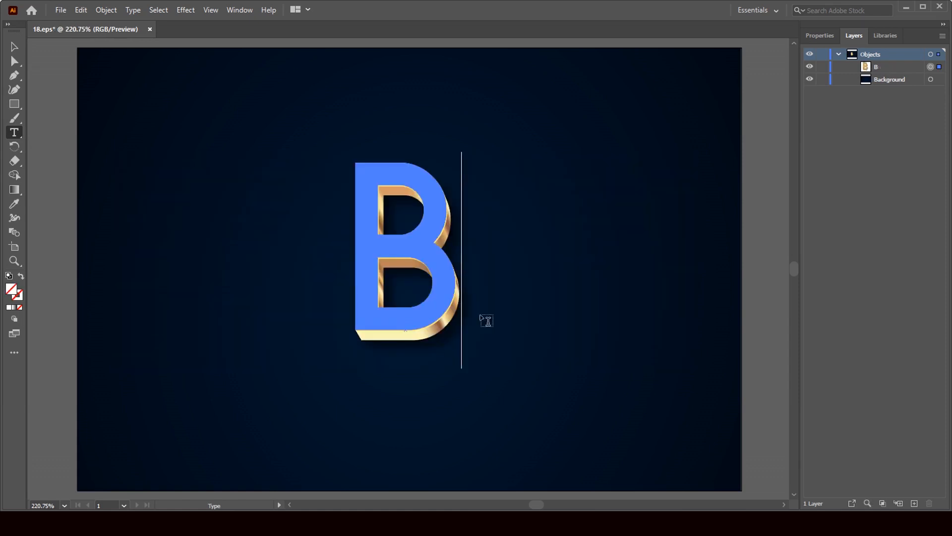
{"action": "type", "text": "ro"}
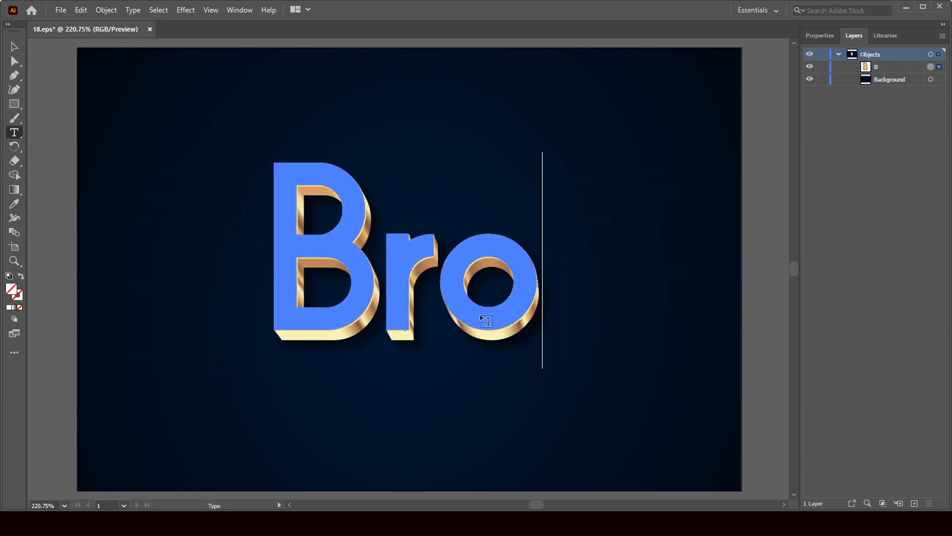
{"action": "type", "text": "nze"}
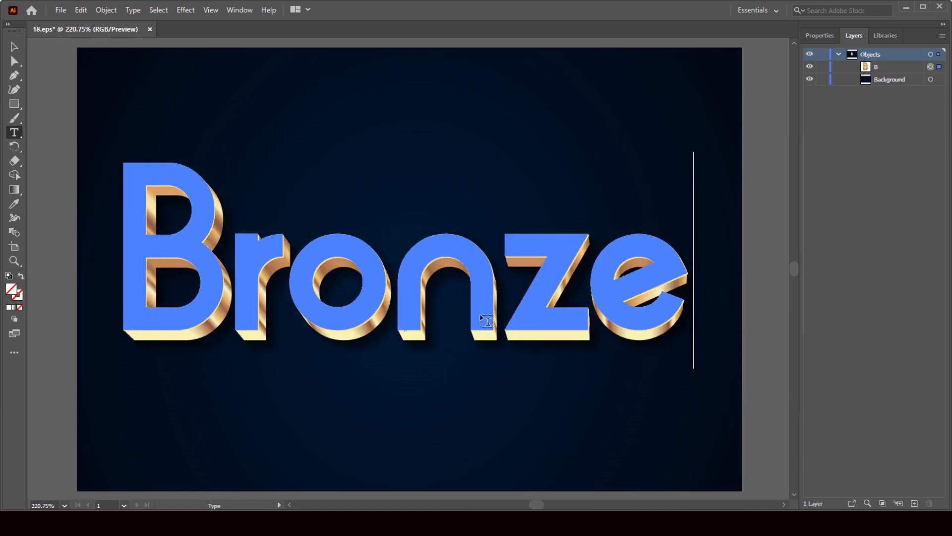
{"action": "left_click", "coordinate": [13, 46]}
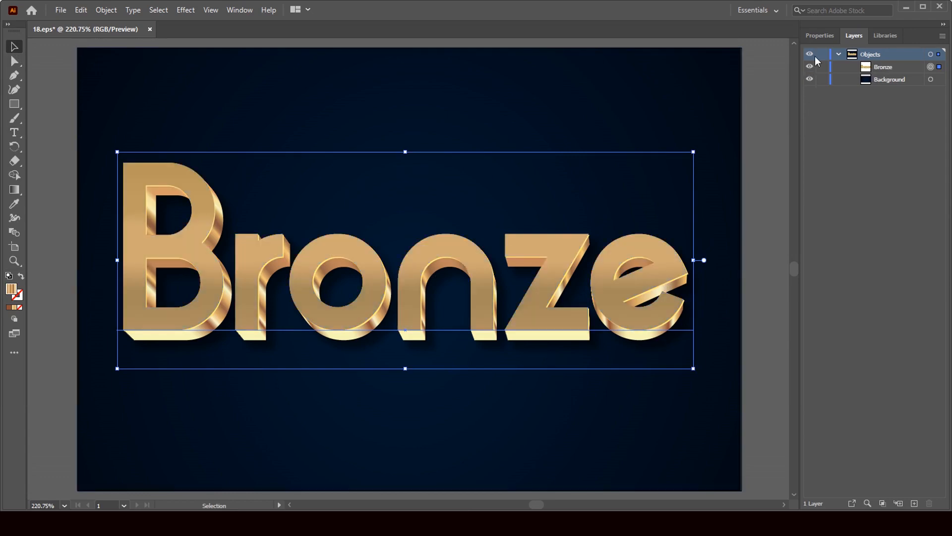
{"action": "left_click", "coordinate": [821, 36]}
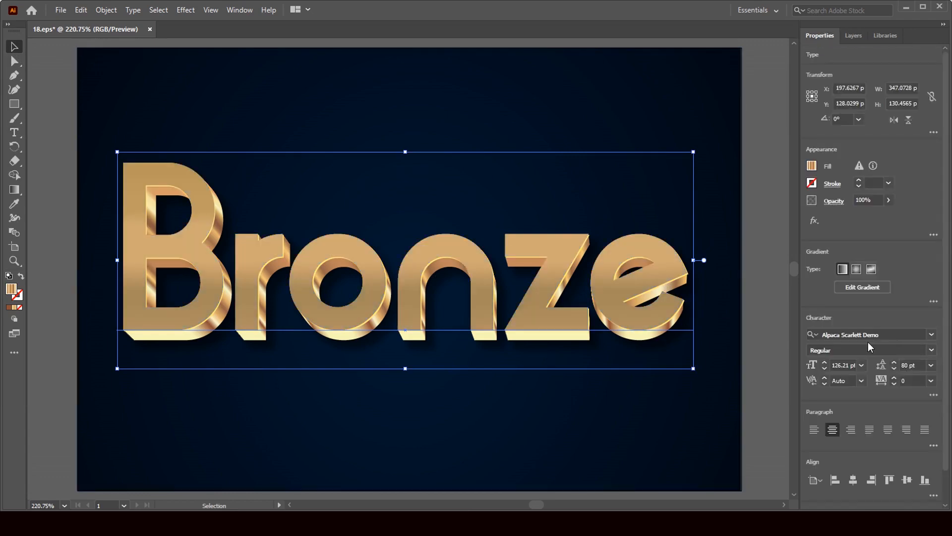
Set Bronze in AKRUTI023, shrink it to 110.03 pt, and realign it on its 3D layers.
{"action": "left_click", "coordinate": [932, 334]}
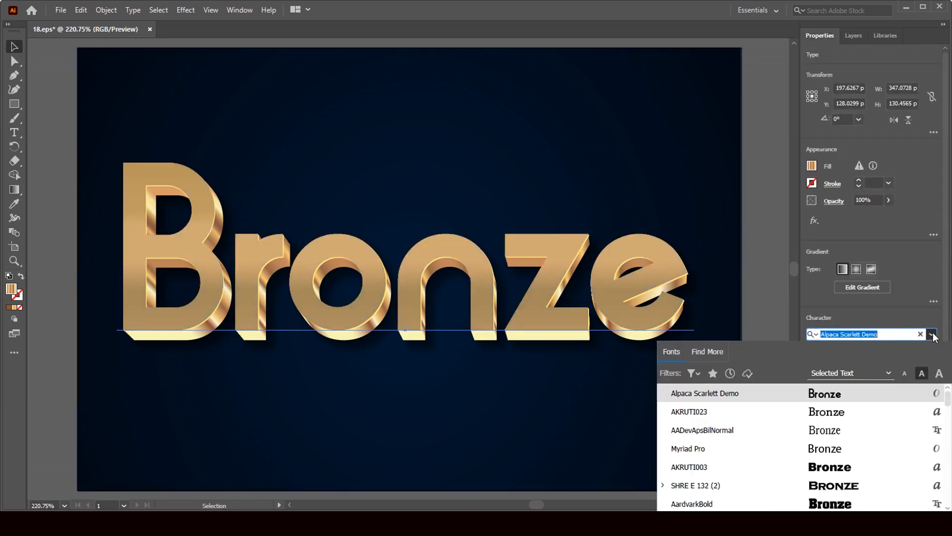
{"action": "left_click", "coordinate": [828, 416]}
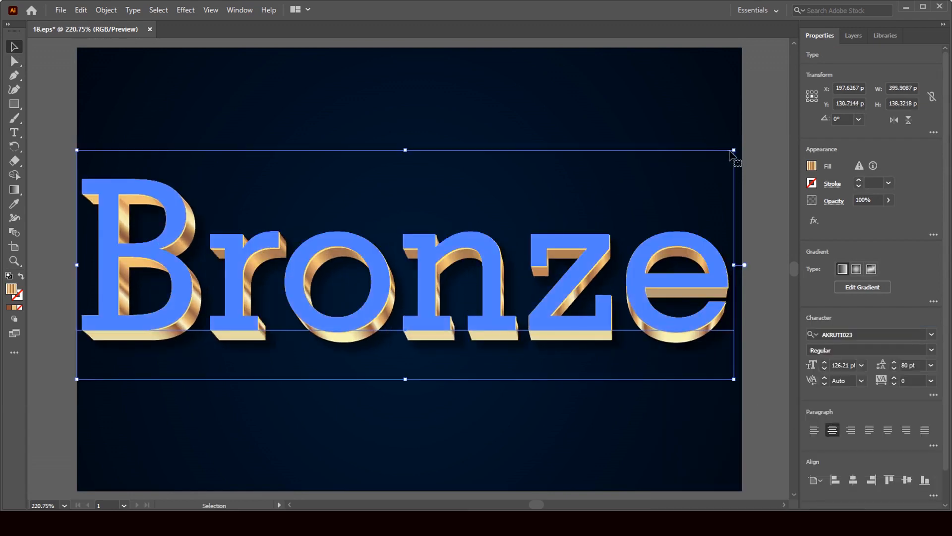
{"action": "left_click_drag", "start_coordinate": [733, 149], "coordinate": [677, 179]}
{"action": "left_click_drag", "start_coordinate": [452, 311], "coordinate": [492, 291]}
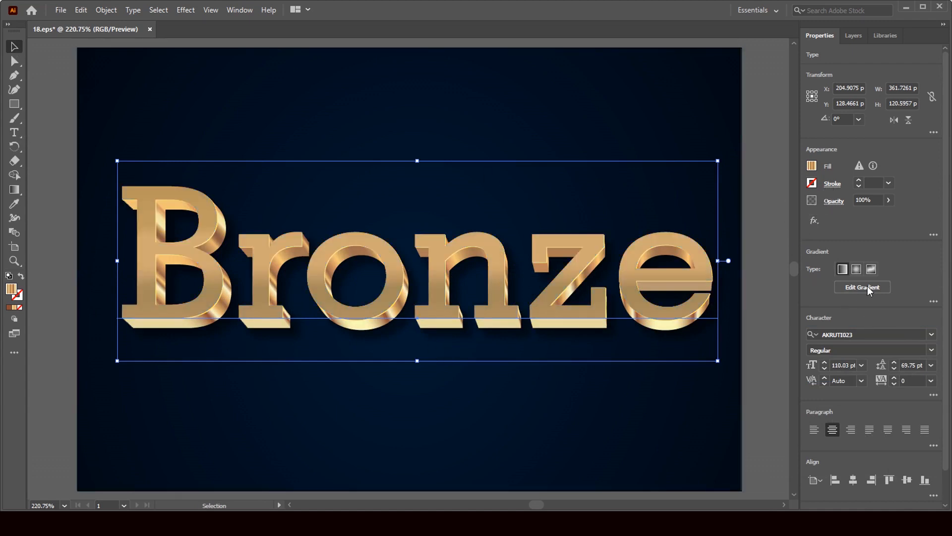
{"action": "left_click", "coordinate": [714, 395]}
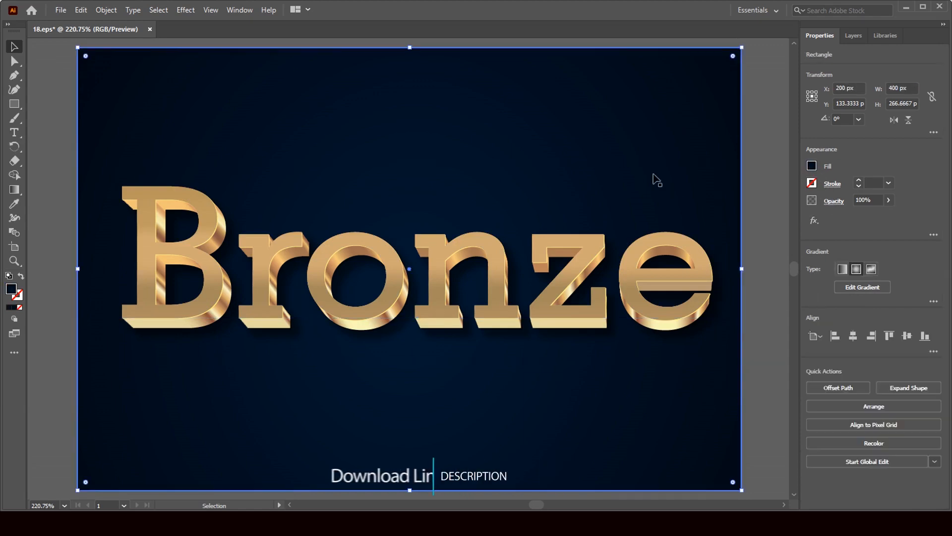
Fill the background rectangle with solid dark brown after trying Gold 4 and copper gradients.
{"action": "left_click", "coordinate": [812, 166]}
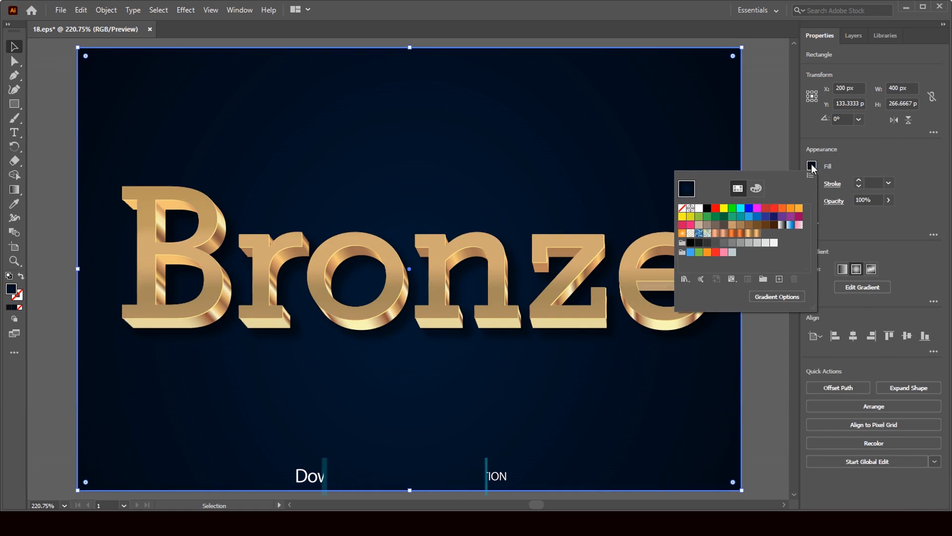
{"action": "left_click", "coordinate": [749, 233]}
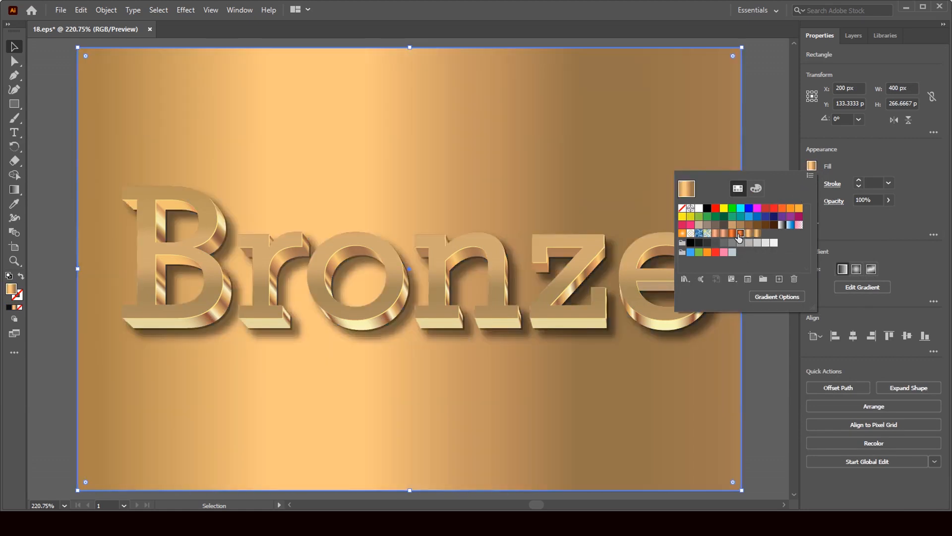
{"action": "left_click", "coordinate": [740, 233]}
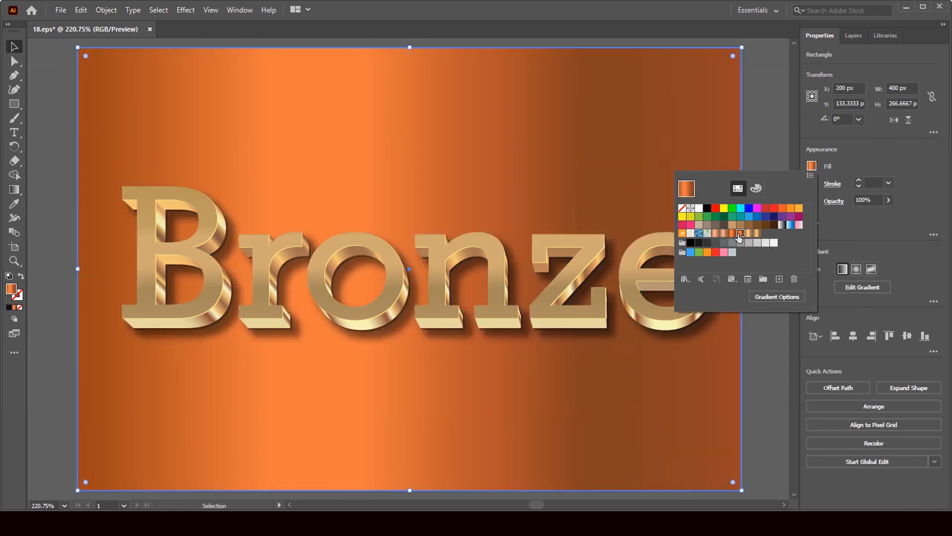
{"action": "left_click", "coordinate": [765, 226]}
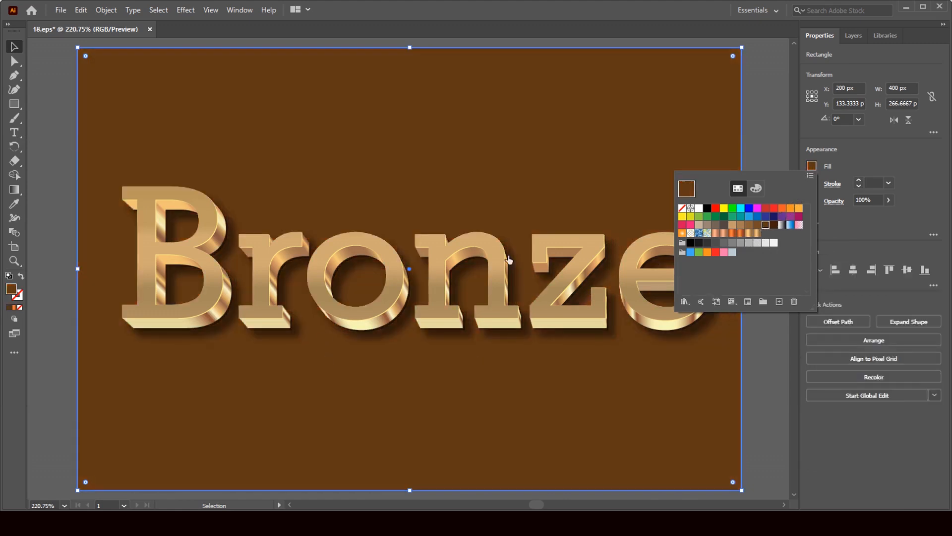
{"action": "left_click", "coordinate": [777, 150]}
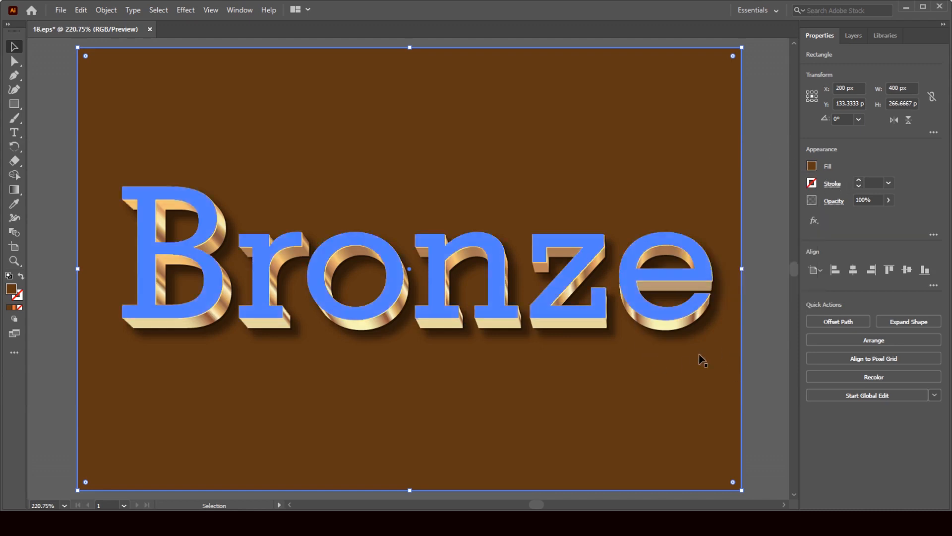
Toggle the Background layer off and on to compare the brown fill, then close 18.eps.
{"action": "left_click", "coordinate": [847, 36]}
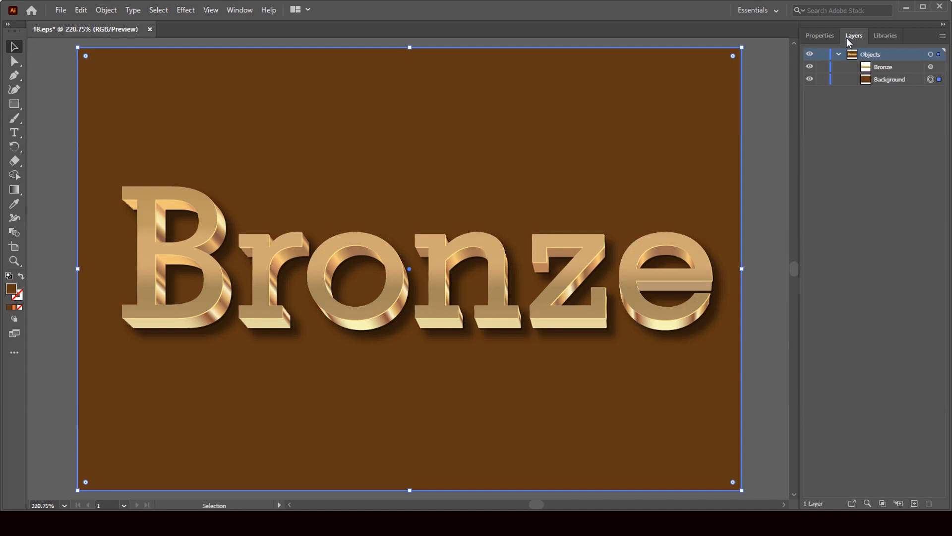
{"action": "left_click", "coordinate": [809, 81]}
{"action": "left_click", "coordinate": [809, 79]}
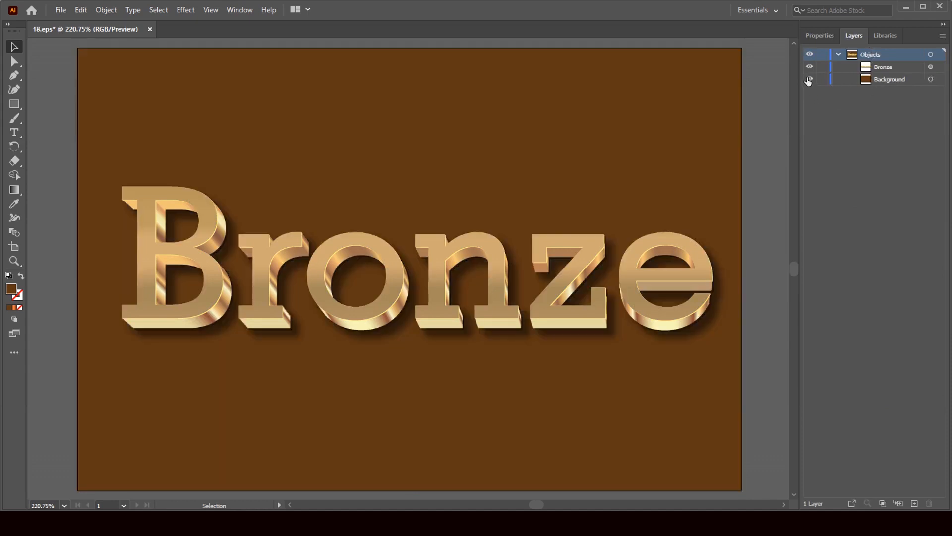
{"action": "left_click", "coordinate": [150, 29]}
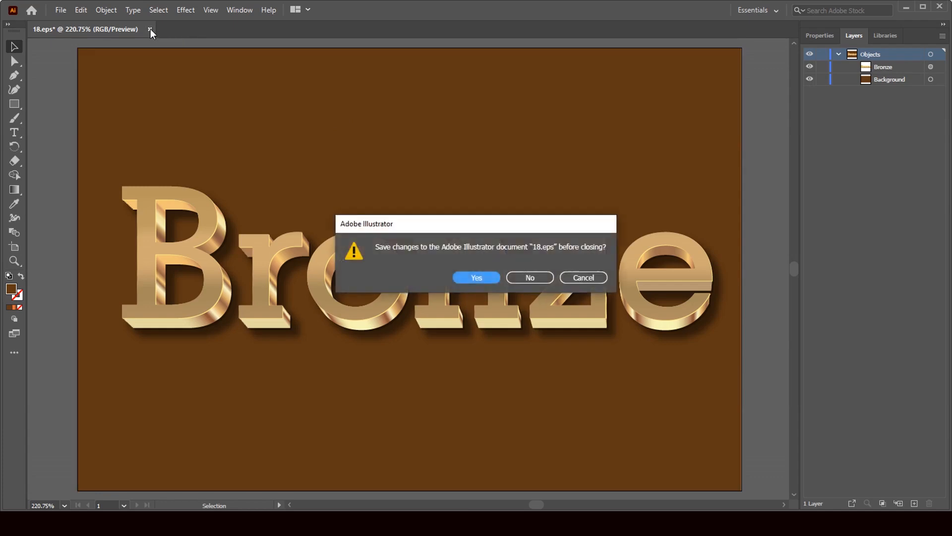
Discard the 18.eps changes and drag Brass file 17 from Downloads into Illustrator.
{"action": "left_click", "coordinate": [530, 278]}
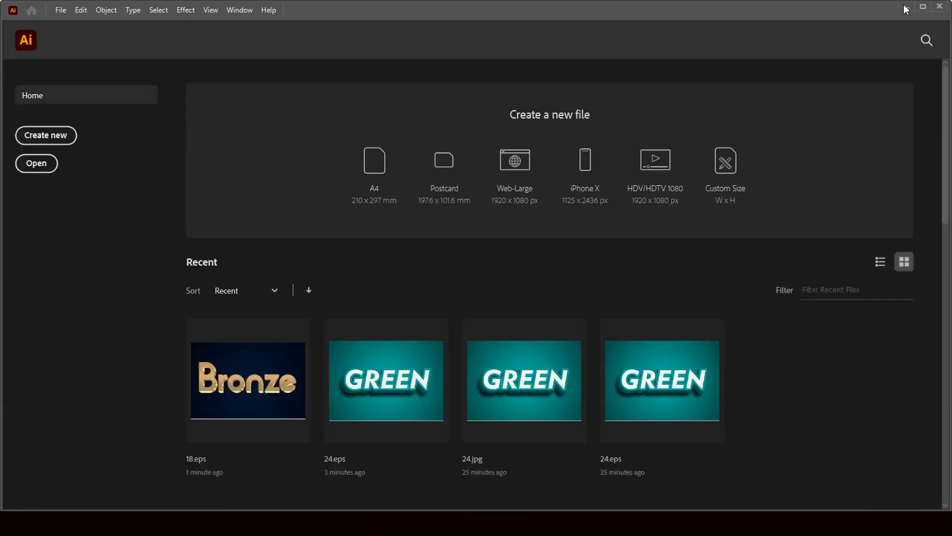
{"action": "left_click", "coordinate": [904, 8]}
{"action": "left_click", "coordinate": [336, 124]}
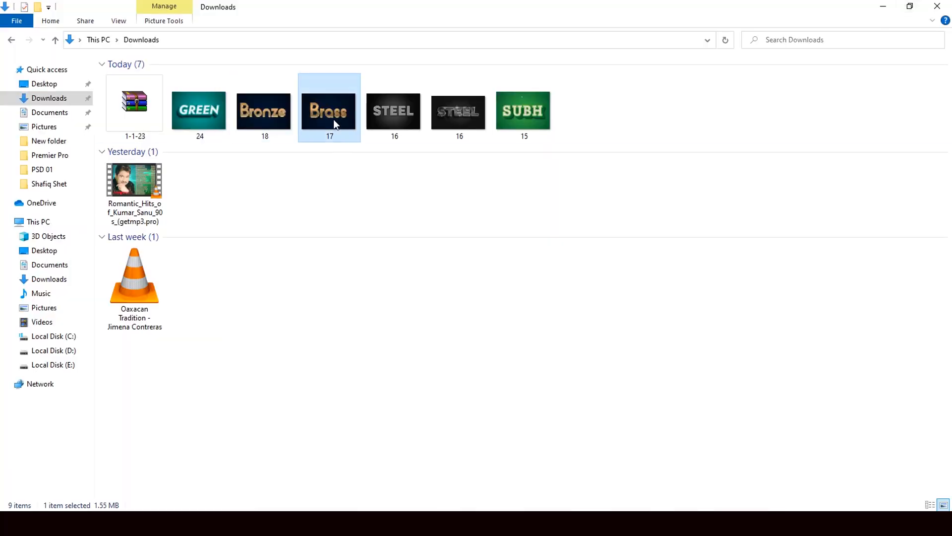
{"action": "left_click_drag", "start_coordinate": [346, 133], "coordinate": [517, 359]}
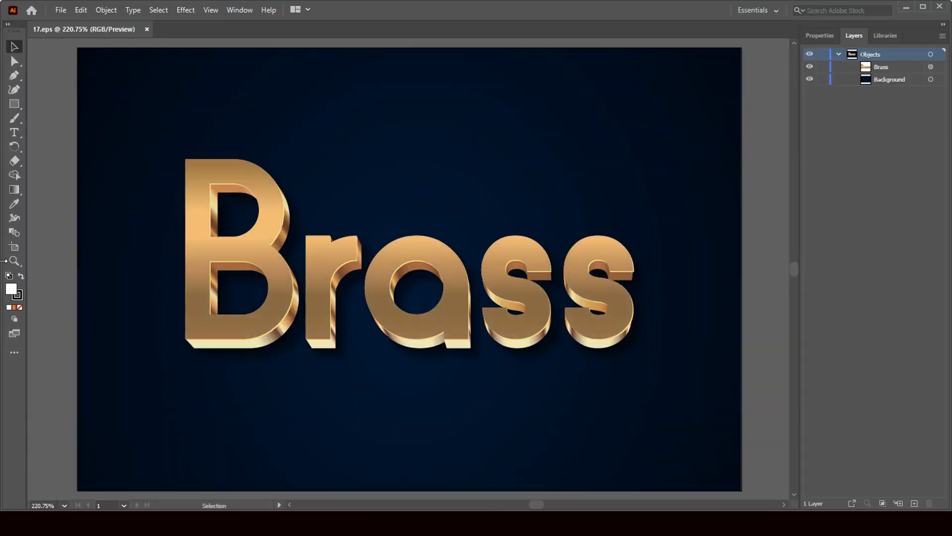
Retype the 3D lettering as 'Brass' with the Type tool and show the text's properties.
{"action": "left_click", "coordinate": [13, 132]}
{"action": "left_click", "coordinate": [631, 298]}
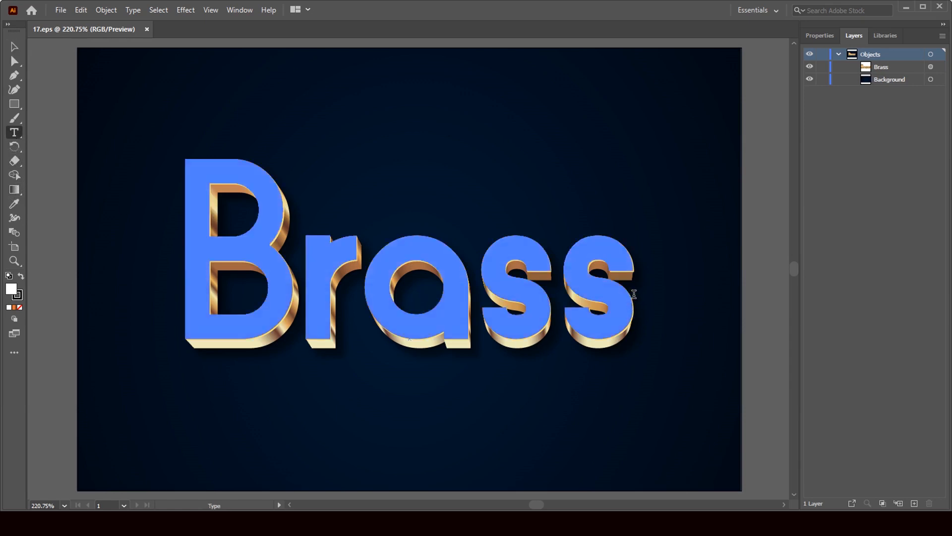
{"action": "left_click_drag", "start_coordinate": [634, 293], "coordinate": [193, 302]}
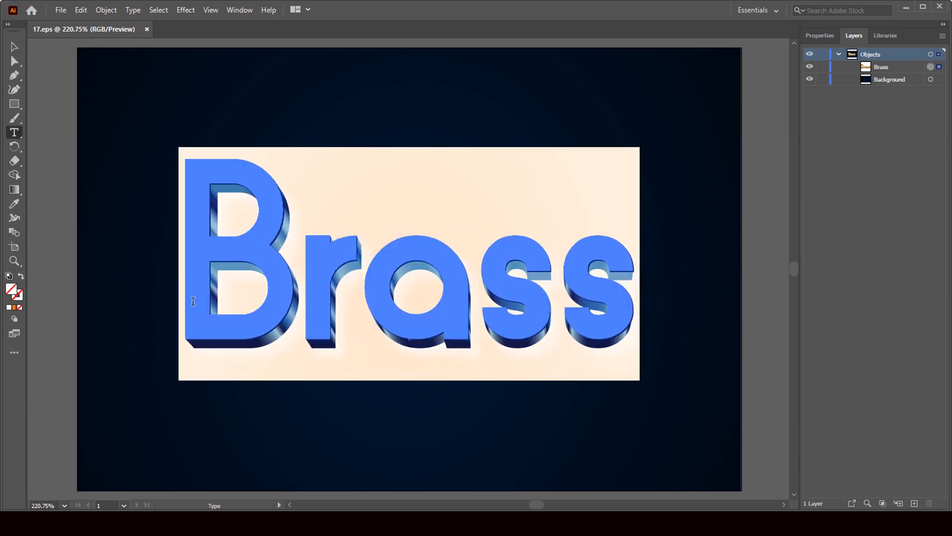
{"action": "type", "text": "Br"}
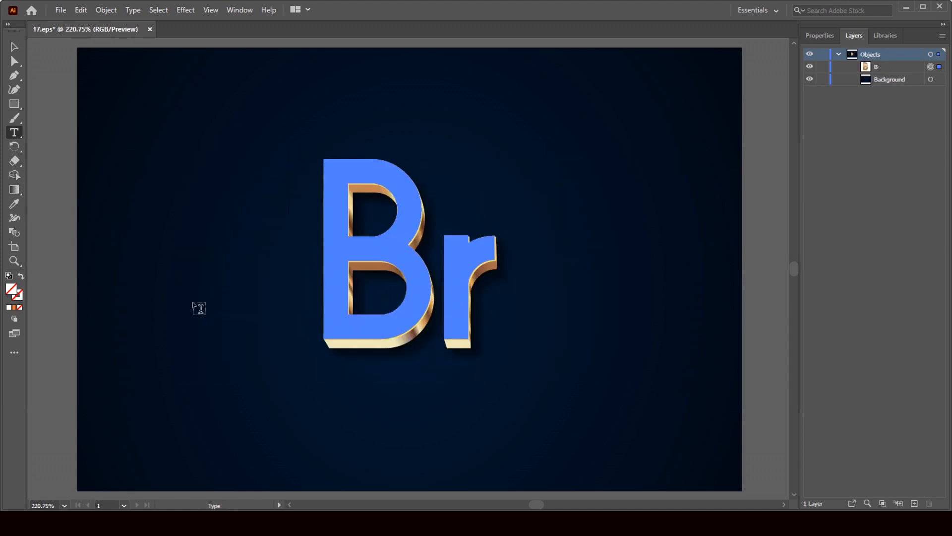
{"action": "type", "text": "ass"}
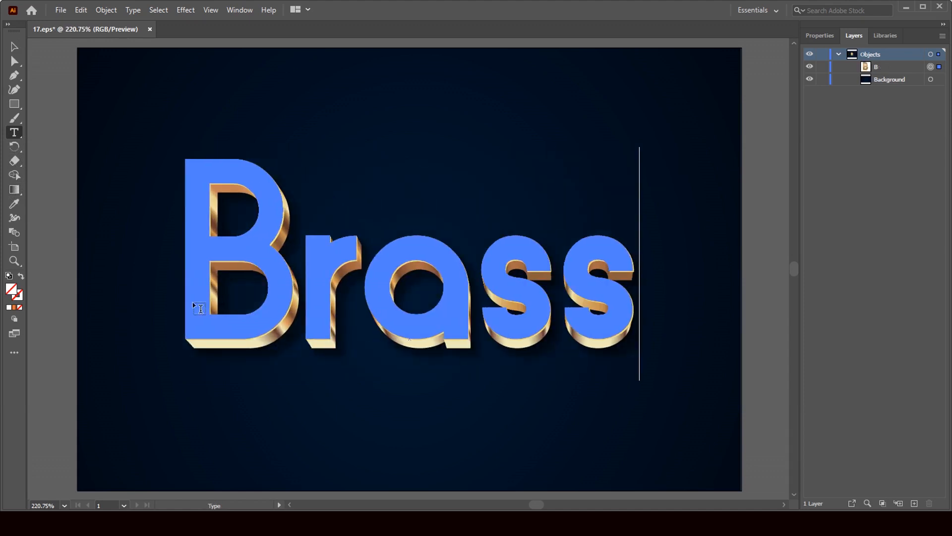
{"action": "key", "text": "Escape"}
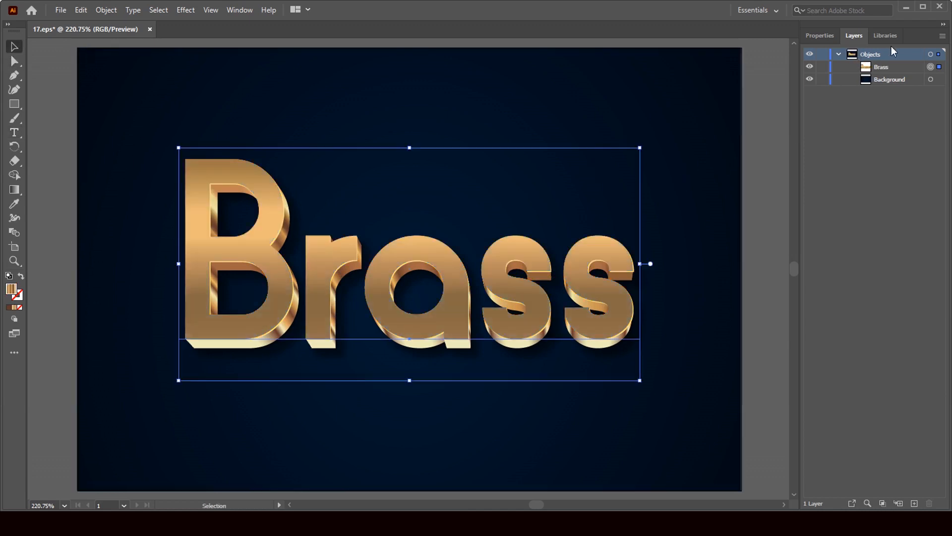
{"action": "left_click", "coordinate": [821, 35]}
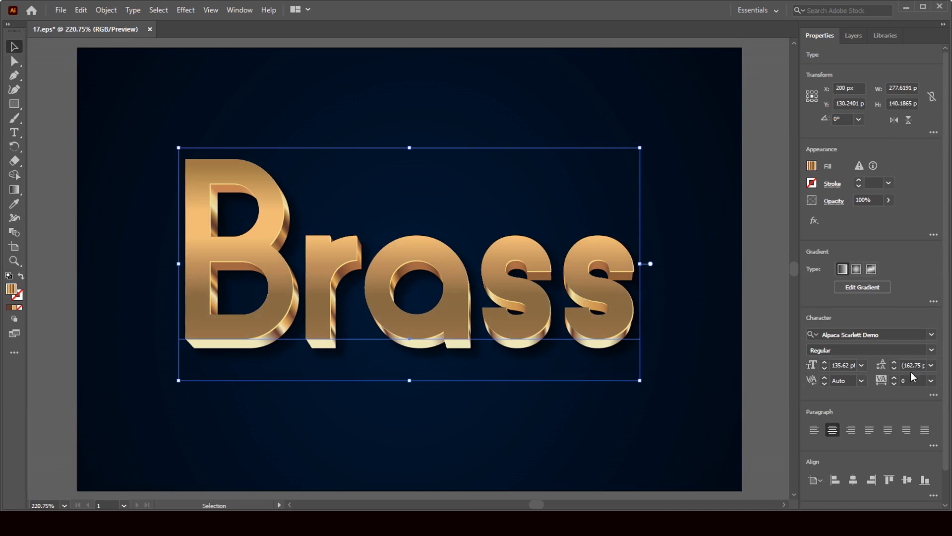
Apply SHRE E 132 Bold to Brass, scale it to about 113.8 pt, and shift it right onto the 3D layers.
{"action": "left_click", "coordinate": [931, 340]}
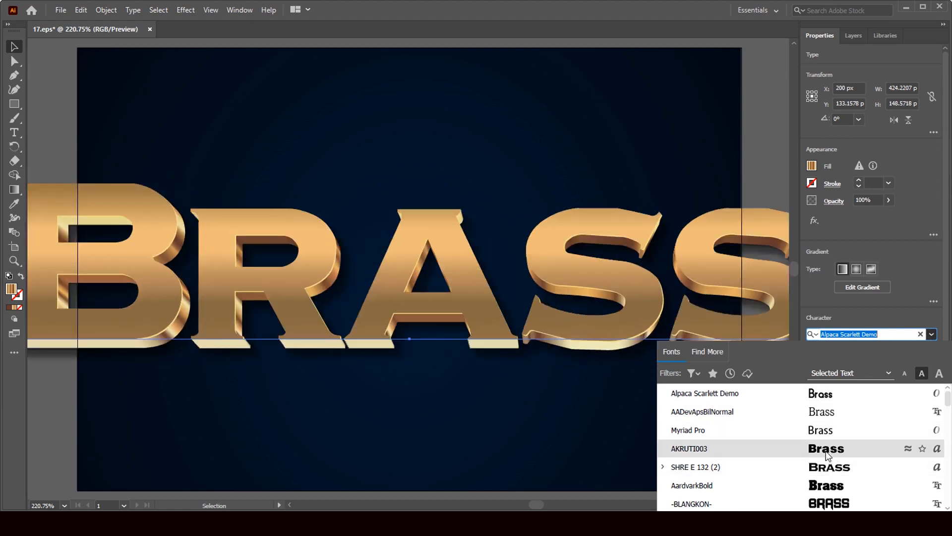
{"action": "left_click", "coordinate": [825, 470]}
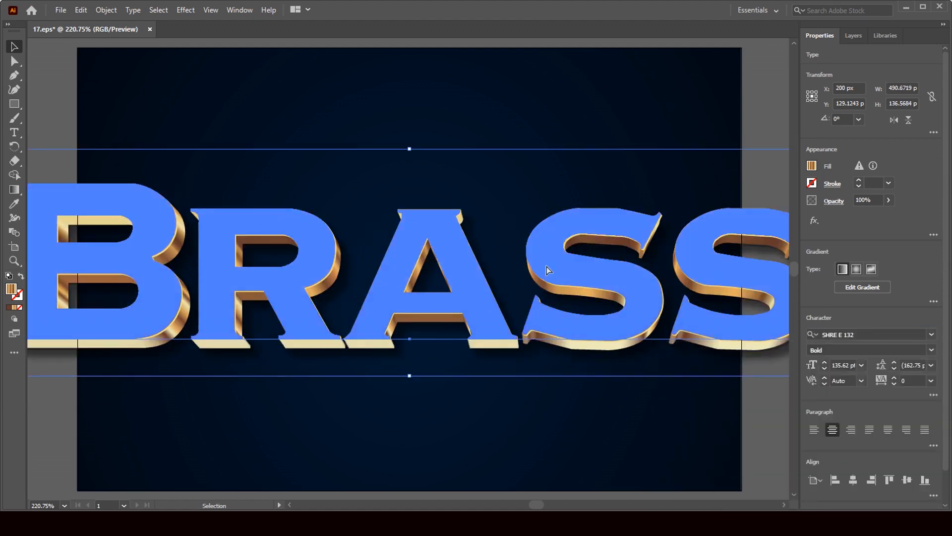
{"action": "key", "text": "ctrl+1"}
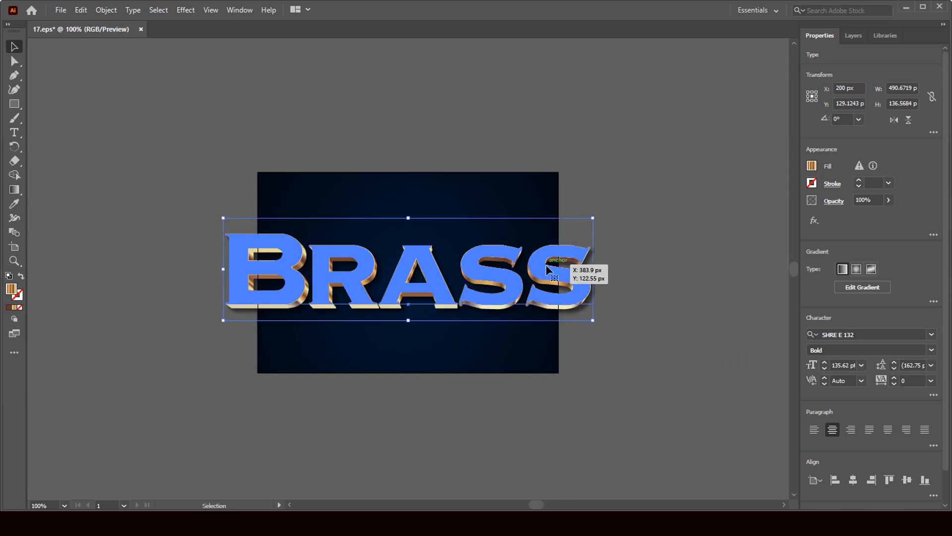
{"action": "key", "text": "Escape"}
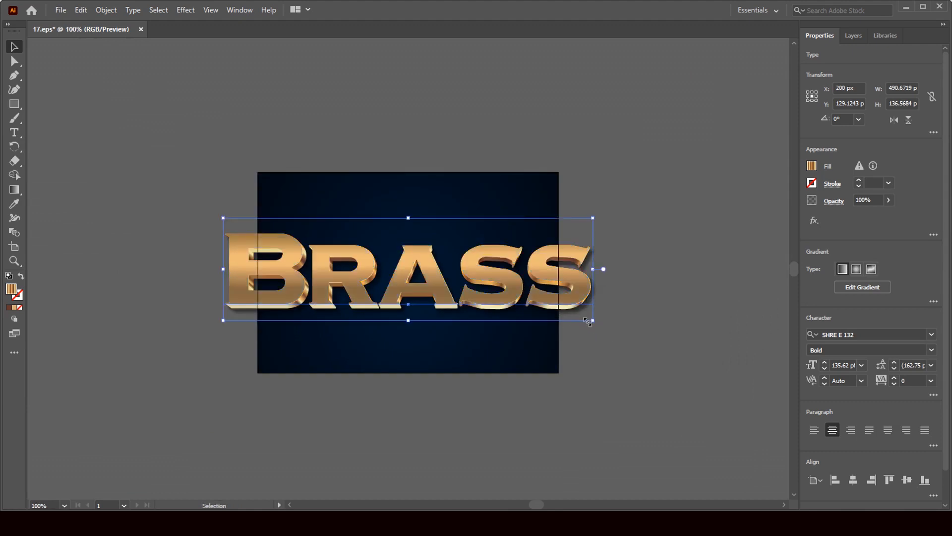
{"action": "left_click_drag", "start_coordinate": [588, 321], "coordinate": [483, 303]}
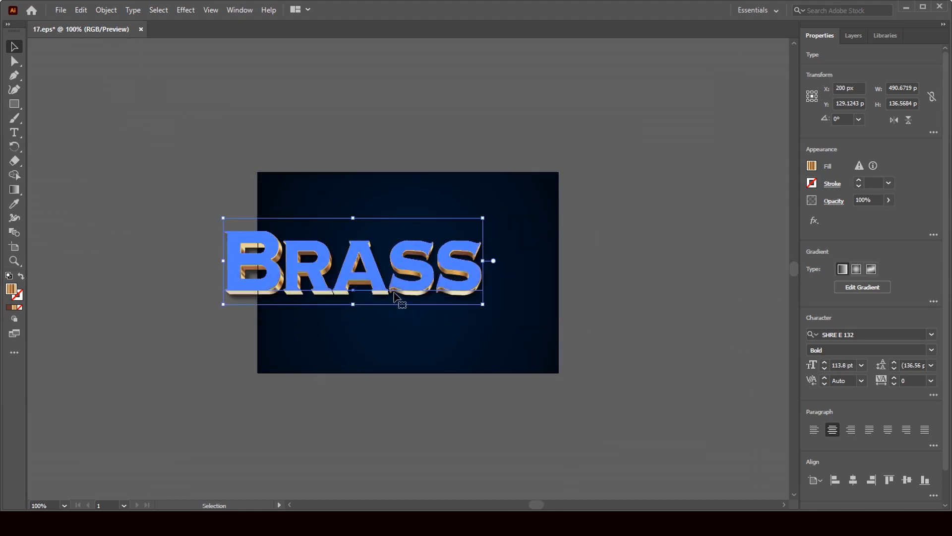
{"action": "left_click_drag", "start_coordinate": [415, 293], "coordinate": [452, 296]}
{"action": "key", "text": "ctrl+0"}
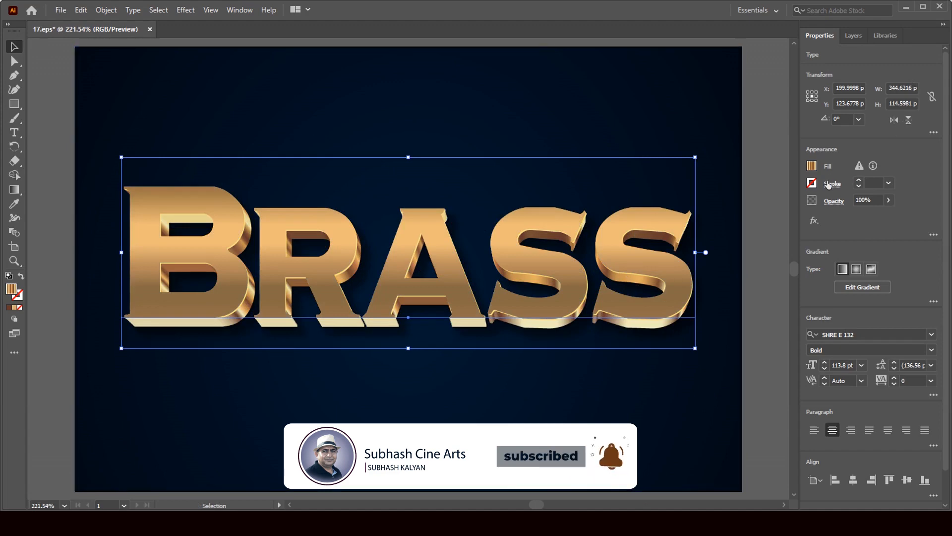
Fill the background rectangle near-black charcoal after trying red, orange, green and grey swatches.
{"action": "left_click", "coordinate": [719, 110]}
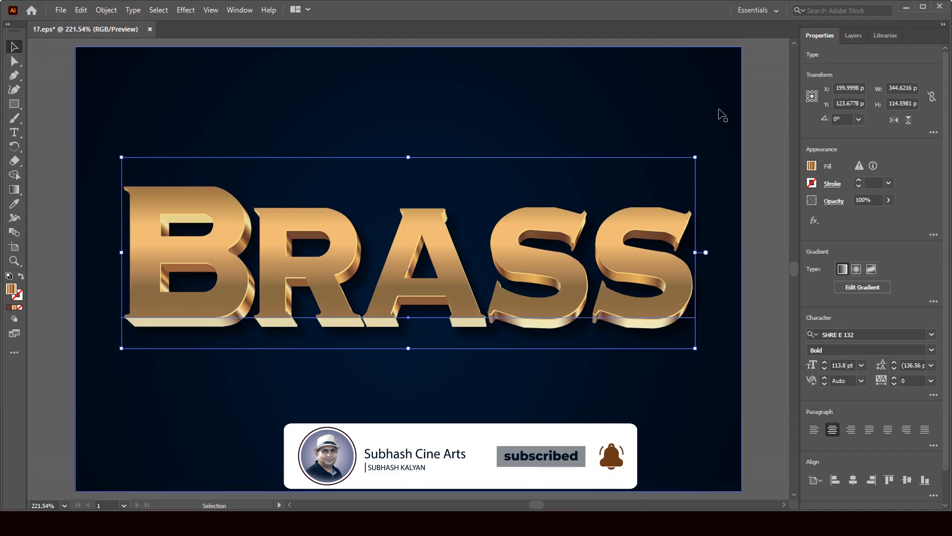
{"action": "left_click", "coordinate": [812, 166]}
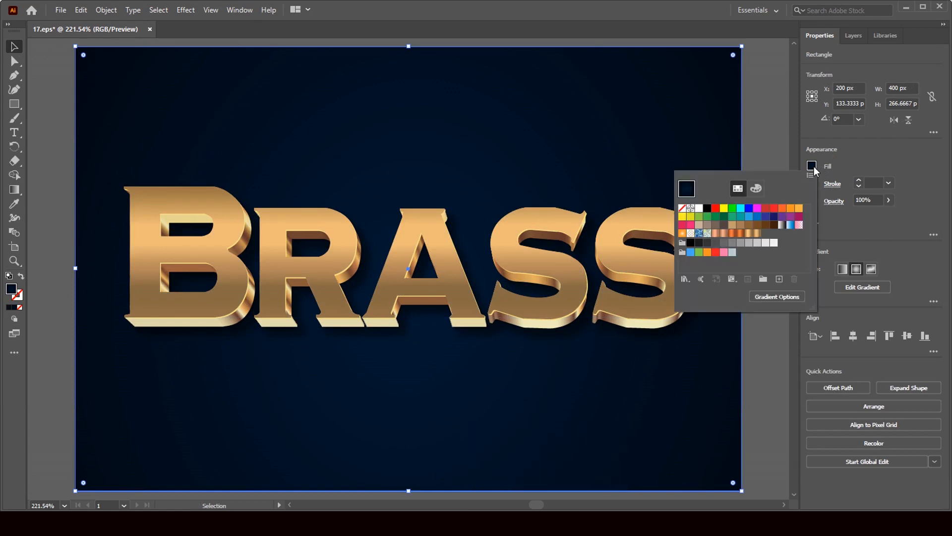
{"action": "left_click", "coordinate": [768, 211]}
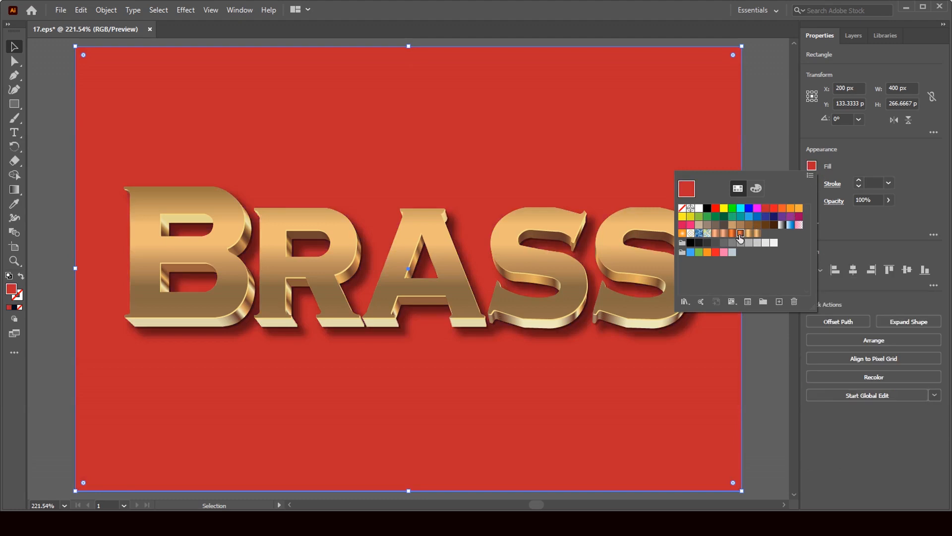
{"action": "left_click", "coordinate": [740, 233]}
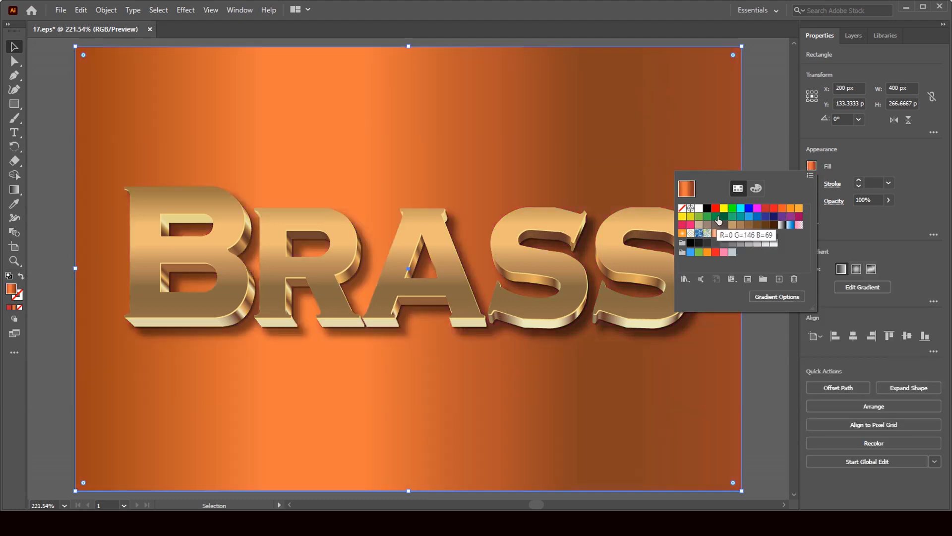
{"action": "left_click", "coordinate": [725, 217]}
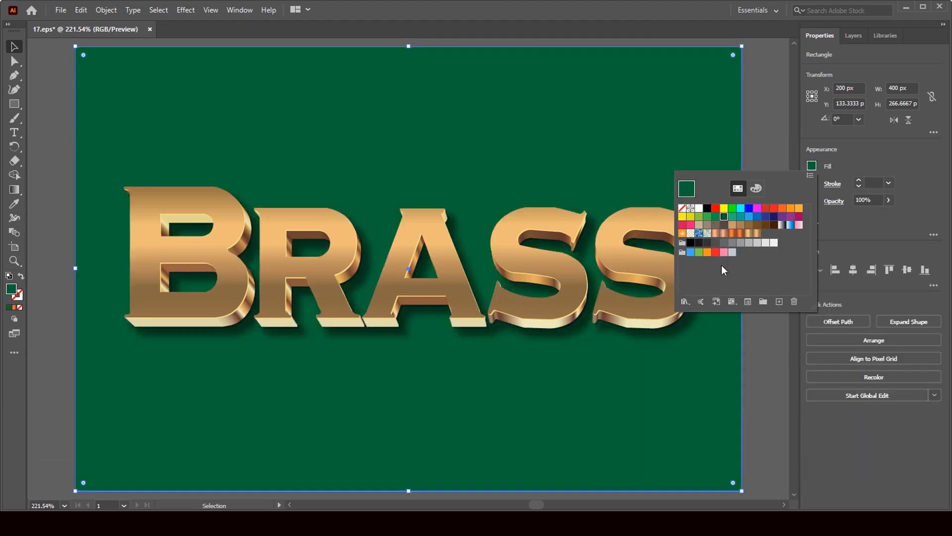
{"action": "left_click", "coordinate": [717, 217]}
{"action": "left_click", "coordinate": [725, 217]}
{"action": "left_click", "coordinate": [723, 243]}
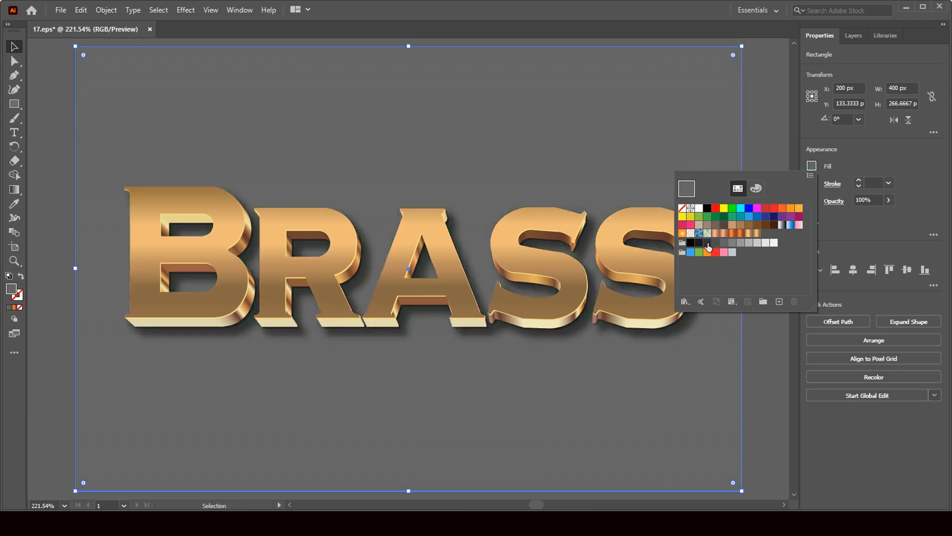
{"action": "left_click", "coordinate": [699, 243]}
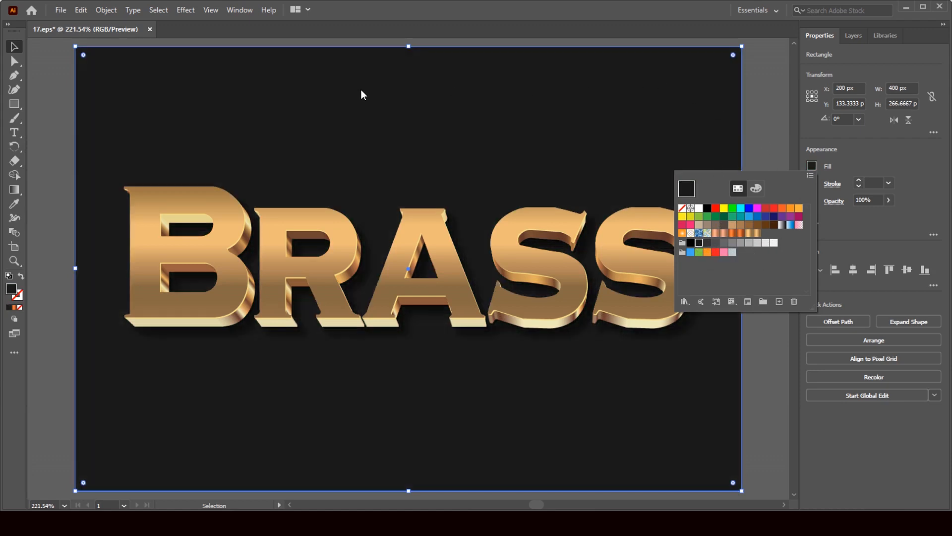
{"action": "left_click", "coordinate": [148, 28]}
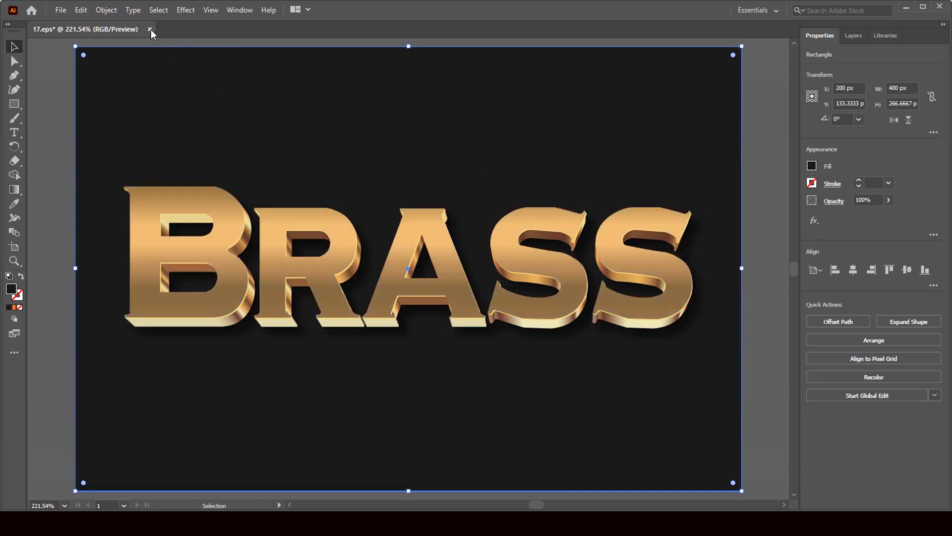
Close 17.eps without saving and drag STEEL file 16 from Downloads into Photoshop.
{"action": "left_click", "coordinate": [150, 29]}
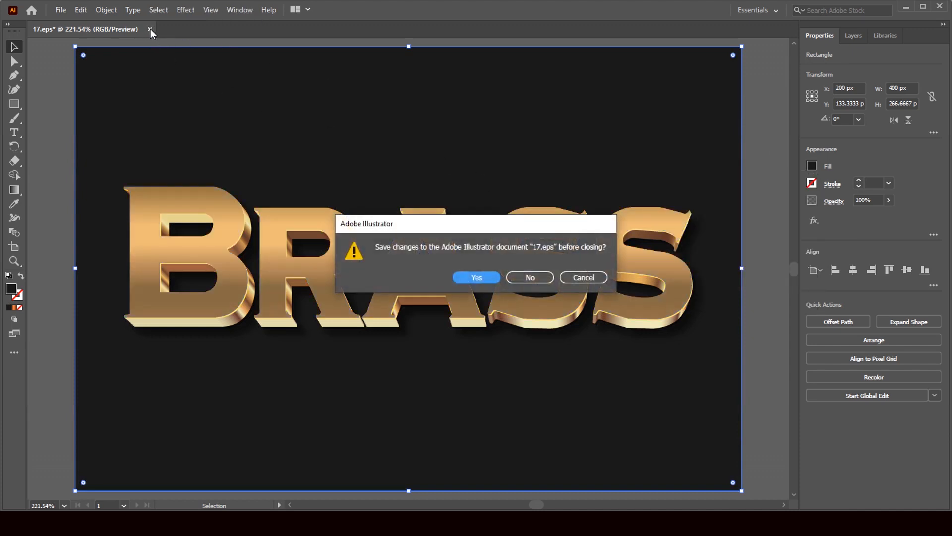
{"action": "left_click", "coordinate": [525, 278]}
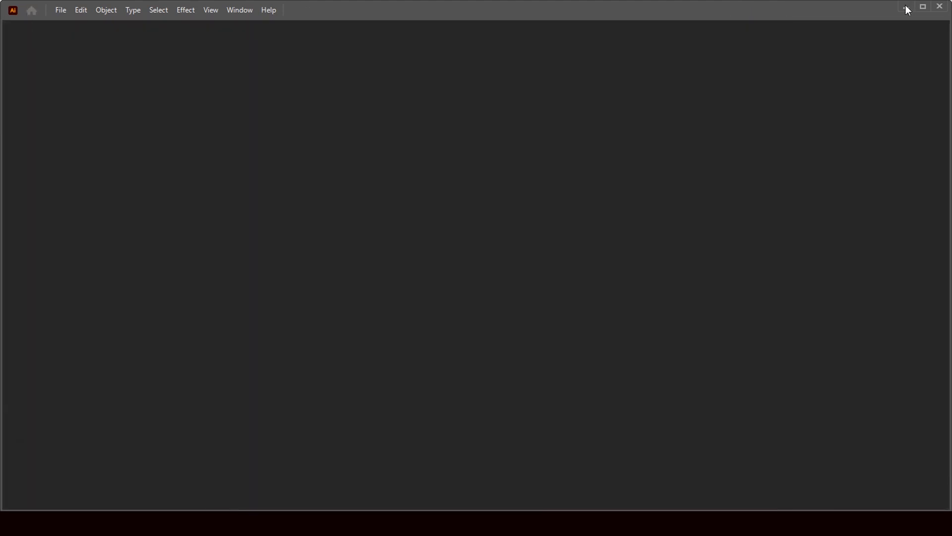
{"action": "left_click", "coordinate": [906, 7]}
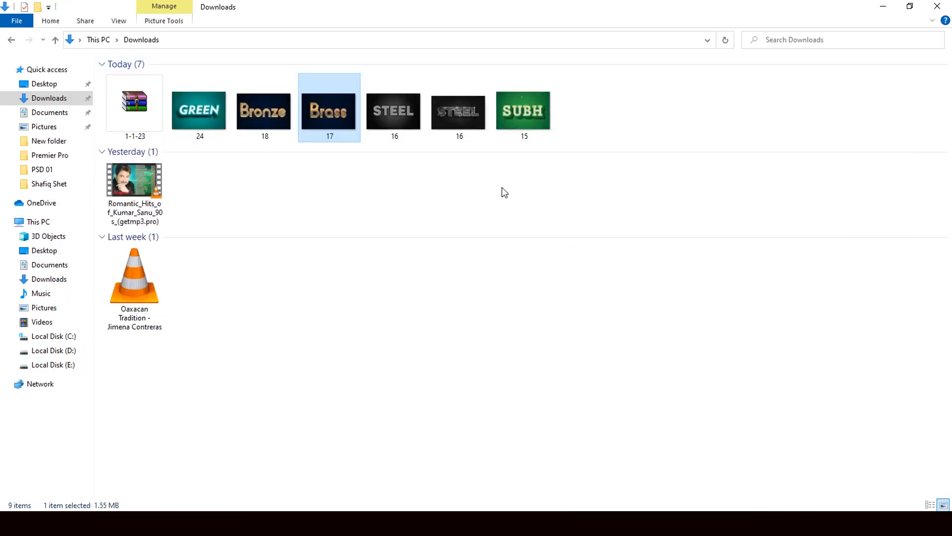
{"action": "left_click", "coordinate": [396, 119]}
{"action": "left_click_drag", "start_coordinate": [387, 119], "coordinate": [445, 340]}
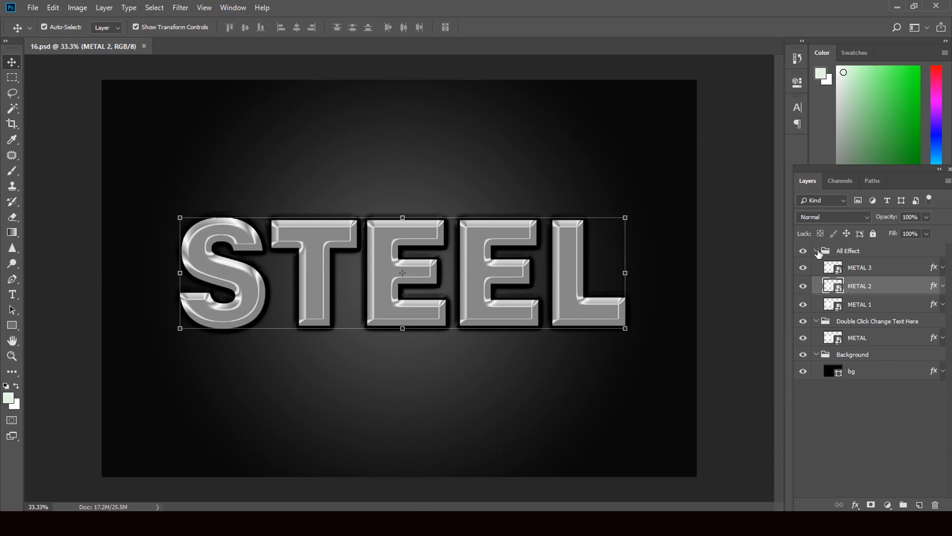
Collapse the All Effect group and open the METAL smart object's rolex.psb, selecting its STEEL text.
{"action": "left_click", "coordinate": [817, 251]}
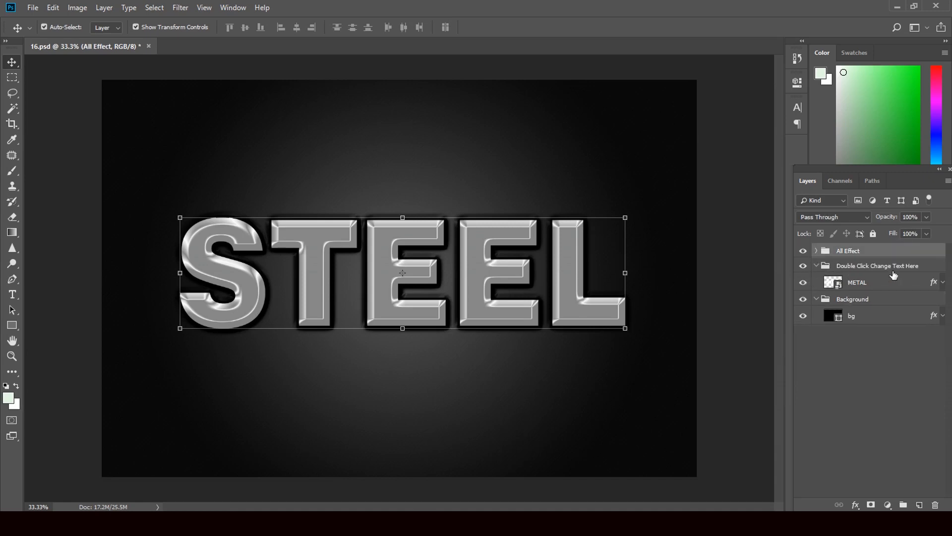
{"action": "double_click", "coordinate": [836, 285]}
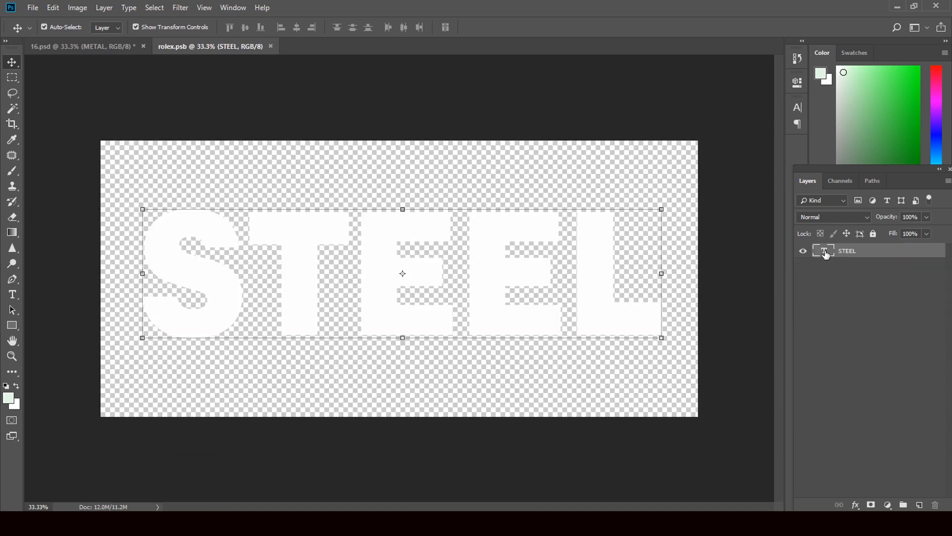
{"action": "double_click", "coordinate": [824, 252]}
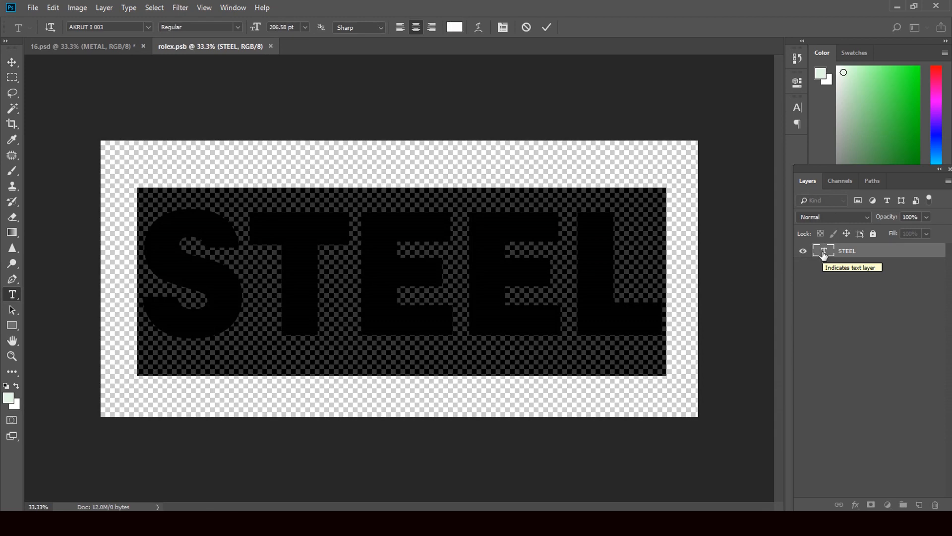
Retype the rolex.psb text as 'STEEL' and commit the edit.
{"action": "type", "text": "ST"}
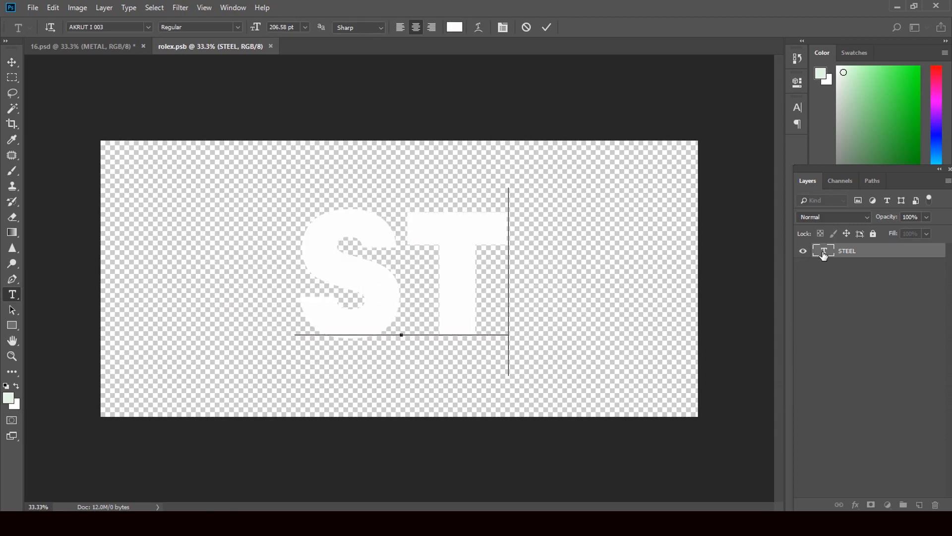
{"action": "type", "text": "EEL"}
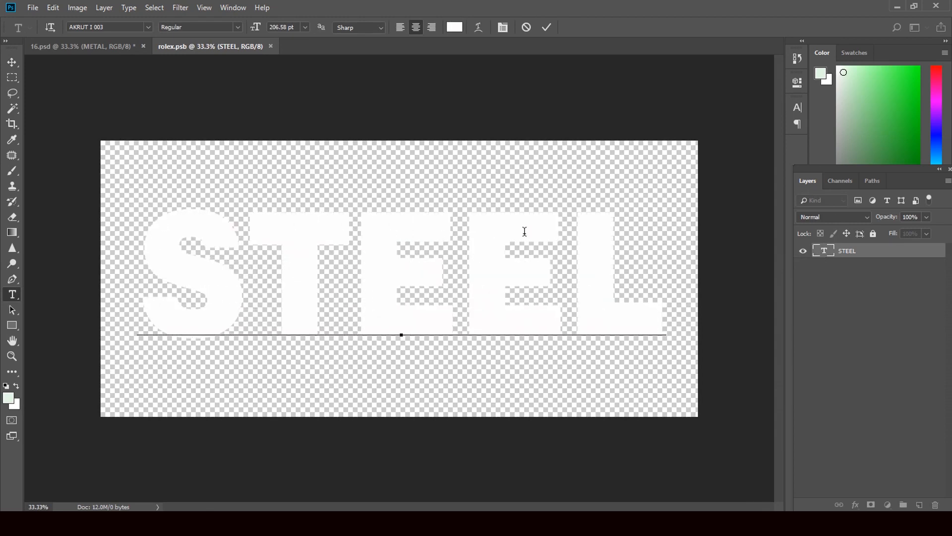
{"action": "left_click", "coordinate": [12, 62]}
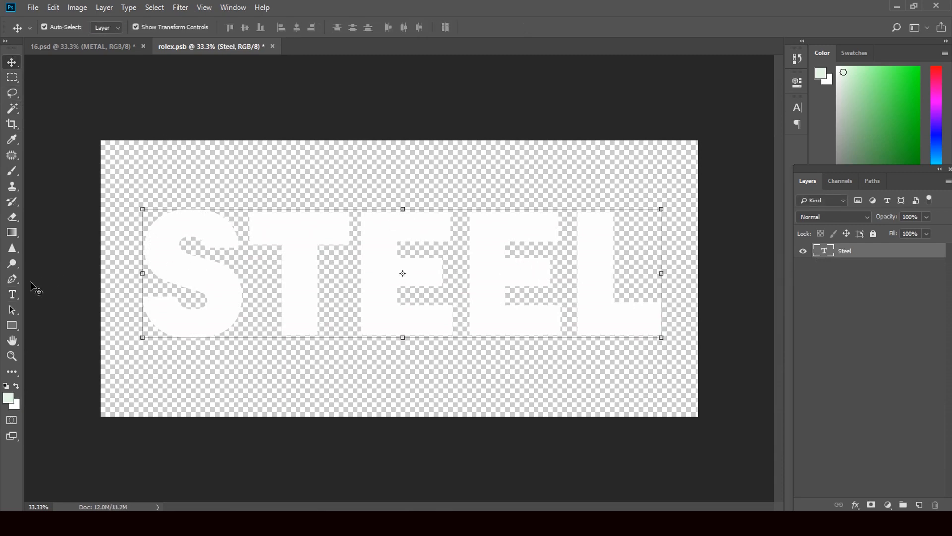
{"action": "left_click", "coordinate": [18, 292]}
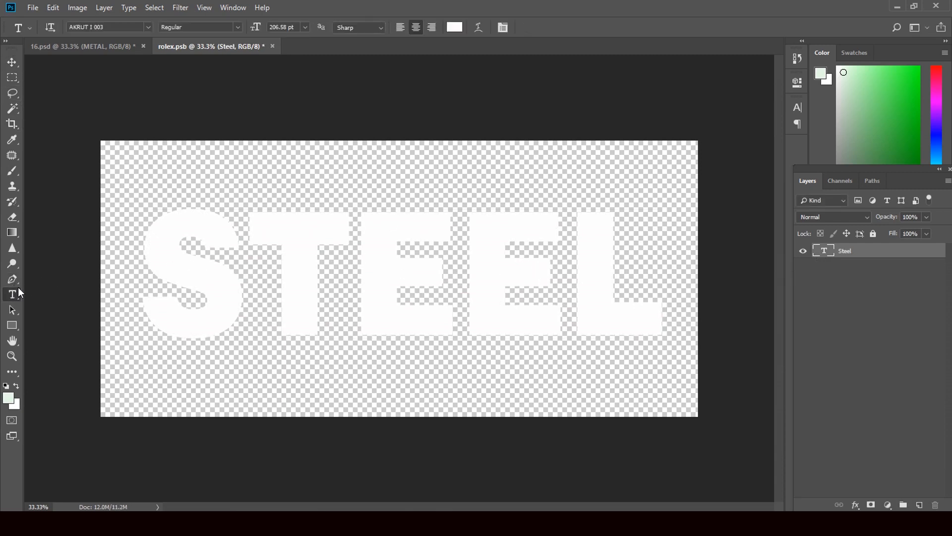
Browse the font list and apply the brush-script AKRUT I 017 font to the Steel text.
{"action": "left_click", "coordinate": [140, 28]}
{"action": "left_click", "coordinate": [144, 28]}
{"action": "left_click", "coordinate": [148, 28]}
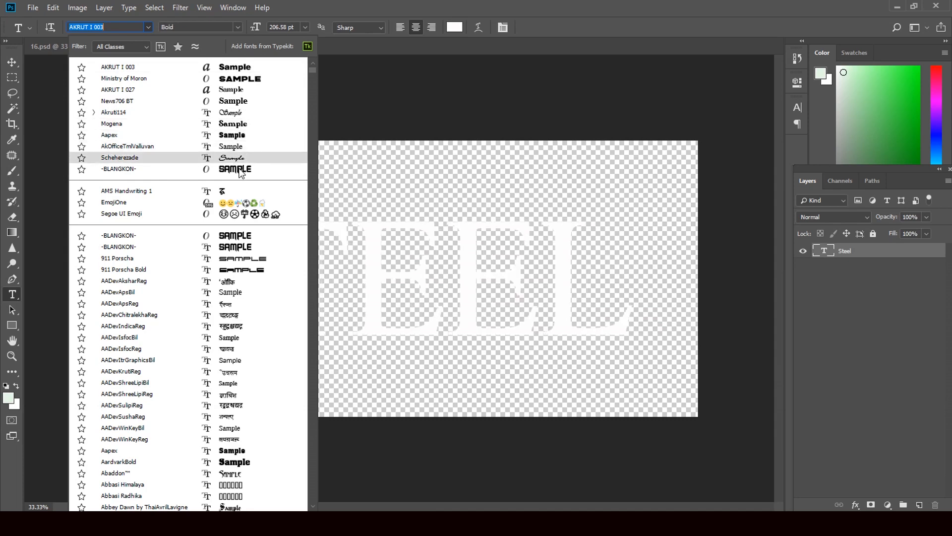
{"action": "scroll", "coordinate": [251, 320], "scroll_direction": "down", "scroll_amount": 2}
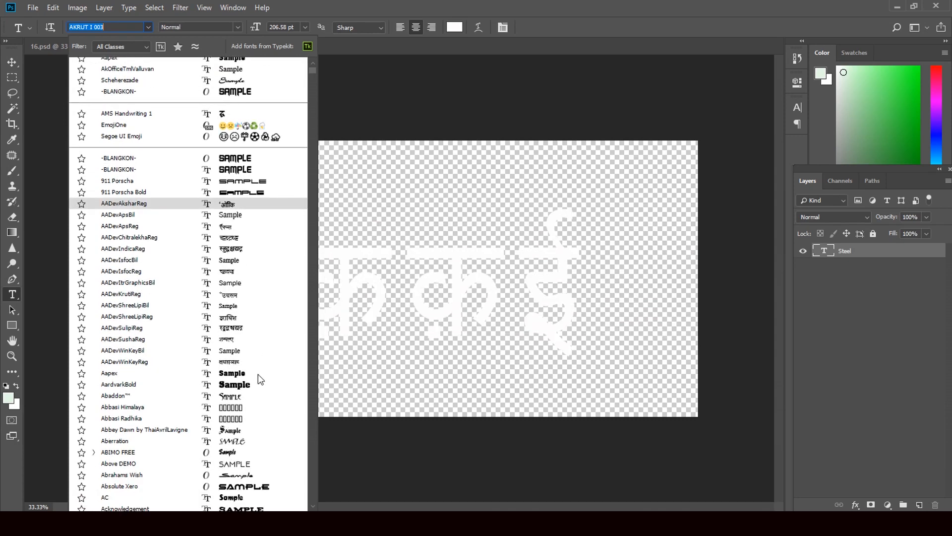
{"action": "scroll", "coordinate": [261, 373], "scroll_direction": "down", "scroll_amount": 4}
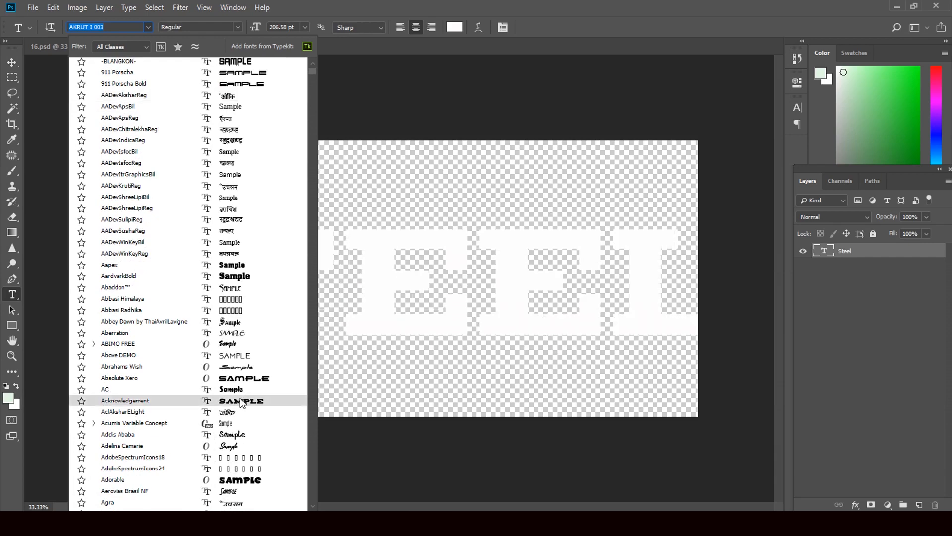
{"action": "scroll", "coordinate": [240, 398], "scroll_direction": "down", "scroll_amount": 1}
{"action": "scroll", "coordinate": [238, 437], "scroll_direction": "down", "scroll_amount": 1}
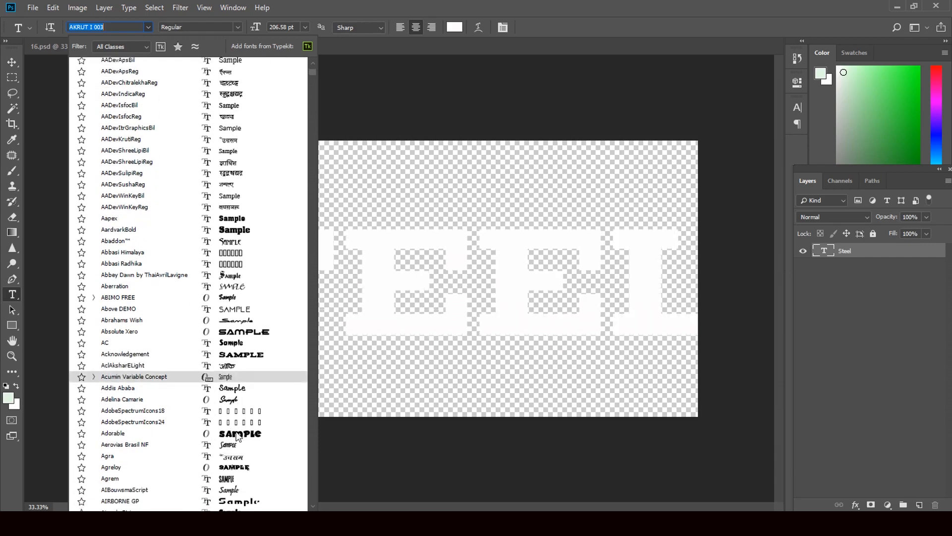
{"action": "scroll", "coordinate": [240, 435], "scroll_direction": "down", "scroll_amount": 2}
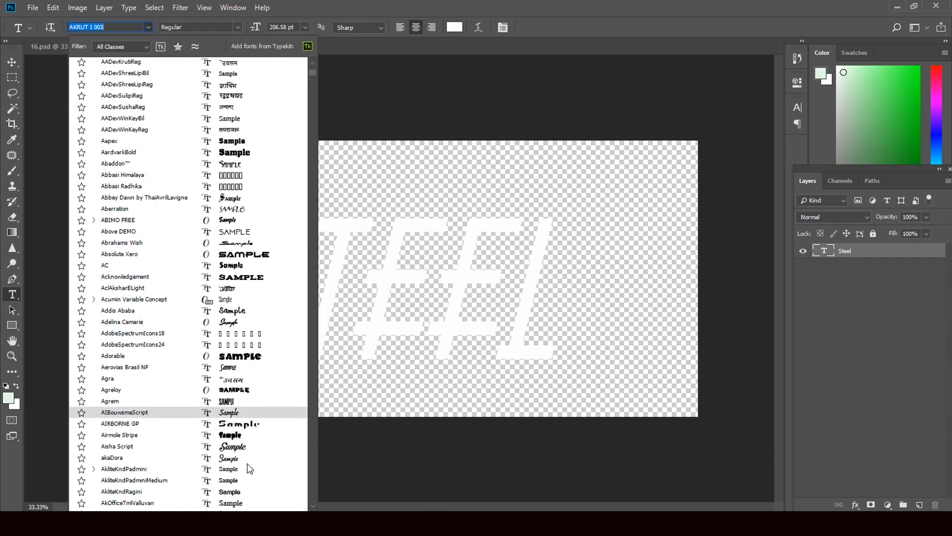
{"action": "scroll", "coordinate": [243, 458], "scroll_direction": "down", "scroll_amount": 4}
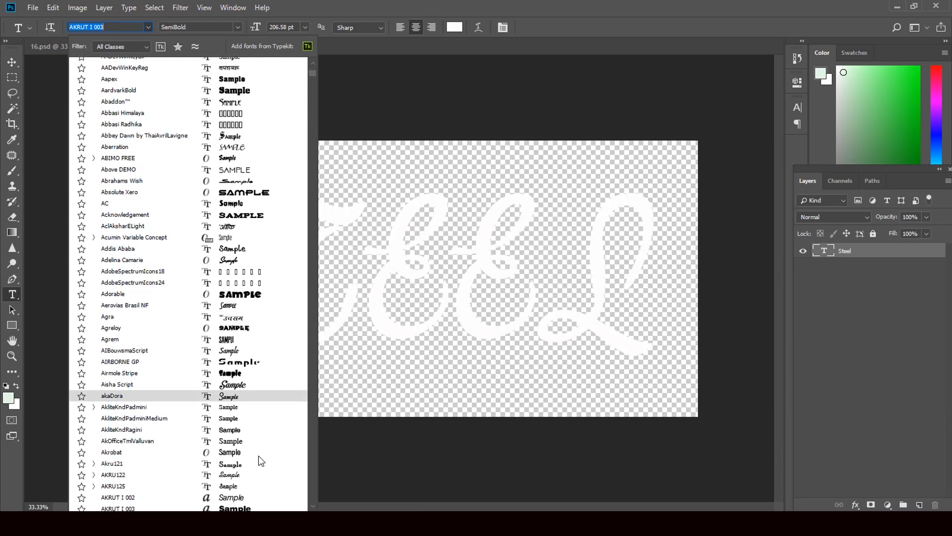
{"action": "scroll", "coordinate": [258, 456], "scroll_direction": "down", "scroll_amount": 4}
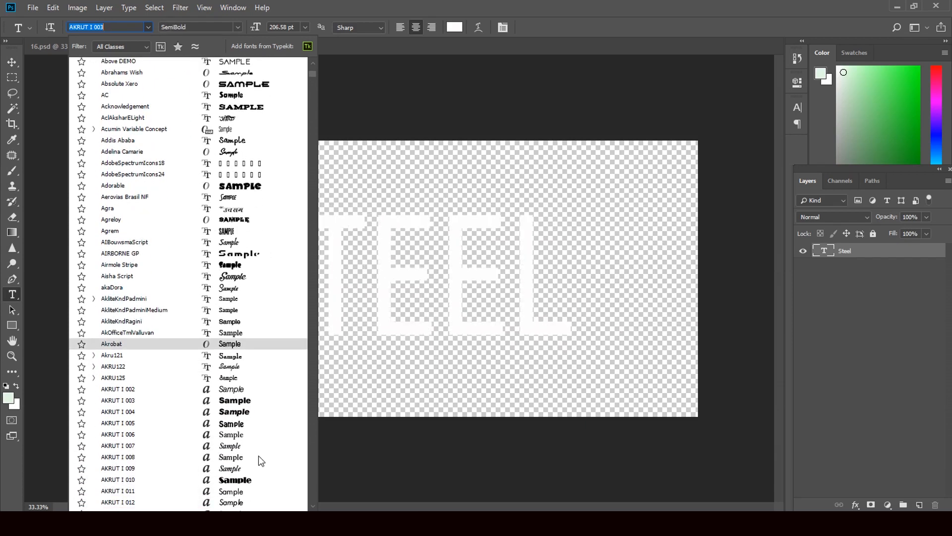
{"action": "scroll", "coordinate": [258, 455], "scroll_direction": "down", "scroll_amount": 1}
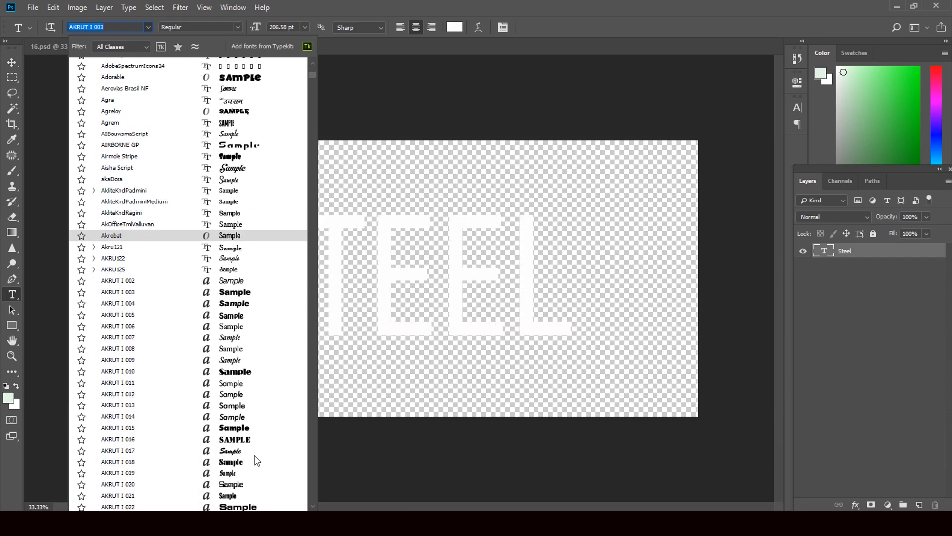
{"action": "left_click", "coordinate": [237, 451]}
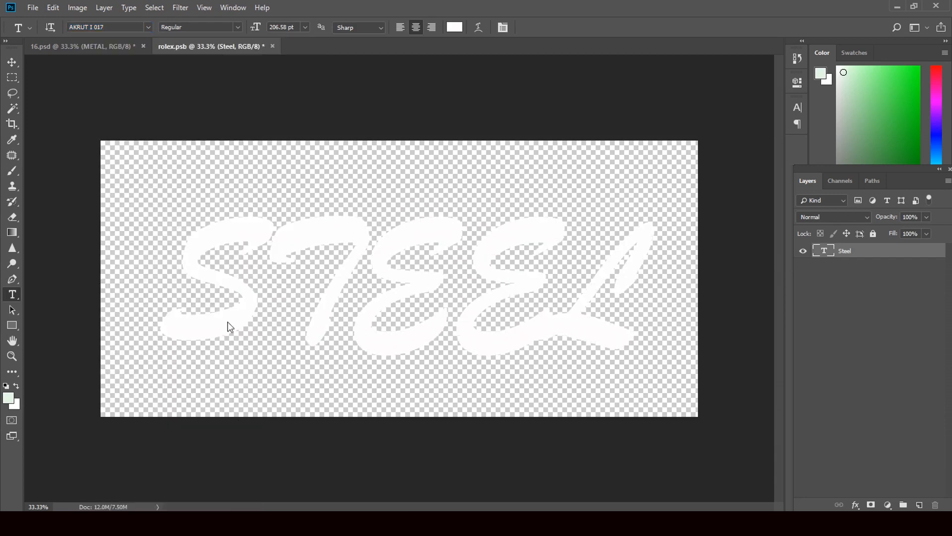
{"action": "left_click", "coordinate": [631, 316]}
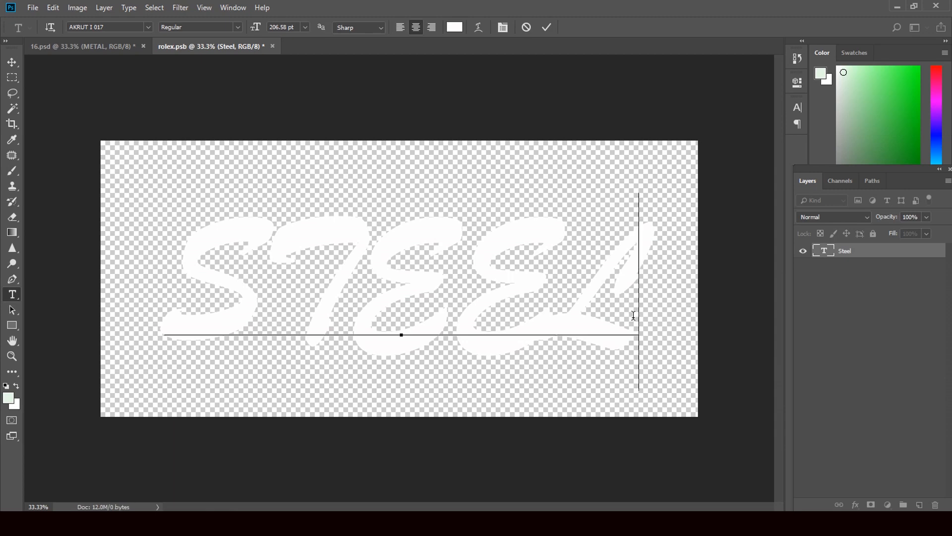
{"action": "left_click_drag", "start_coordinate": [636, 316], "coordinate": [306, 282]}
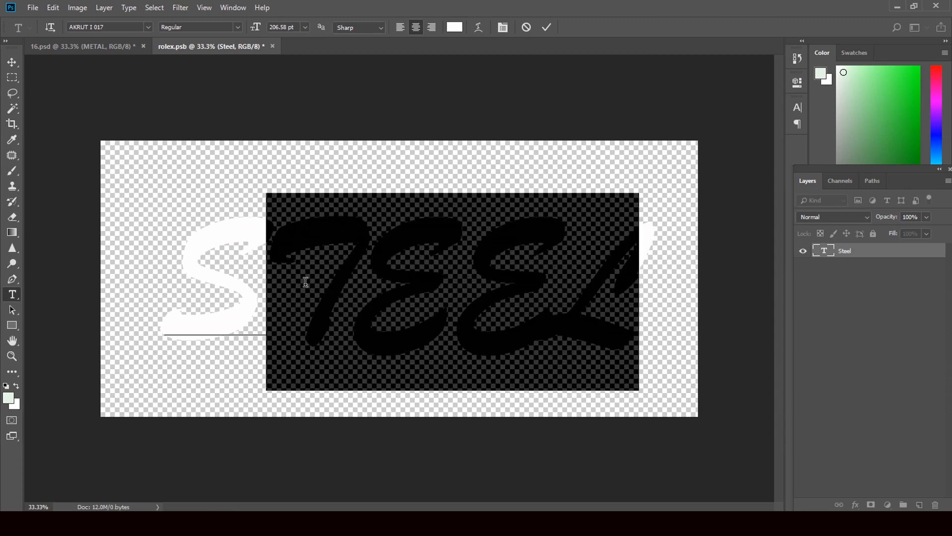
{"action": "type", "text": "7"}
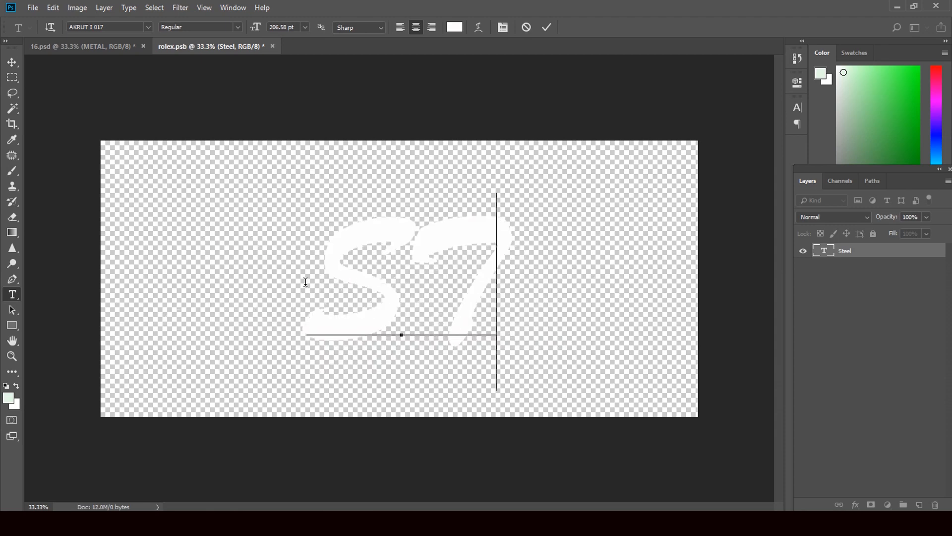
{"action": "type", "text": "EE"}
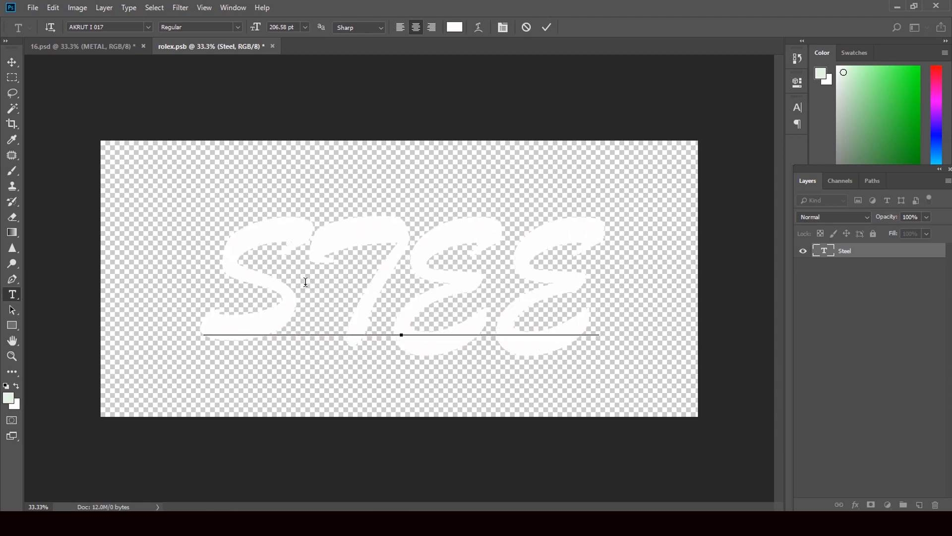
{"action": "type", "text": "L"}
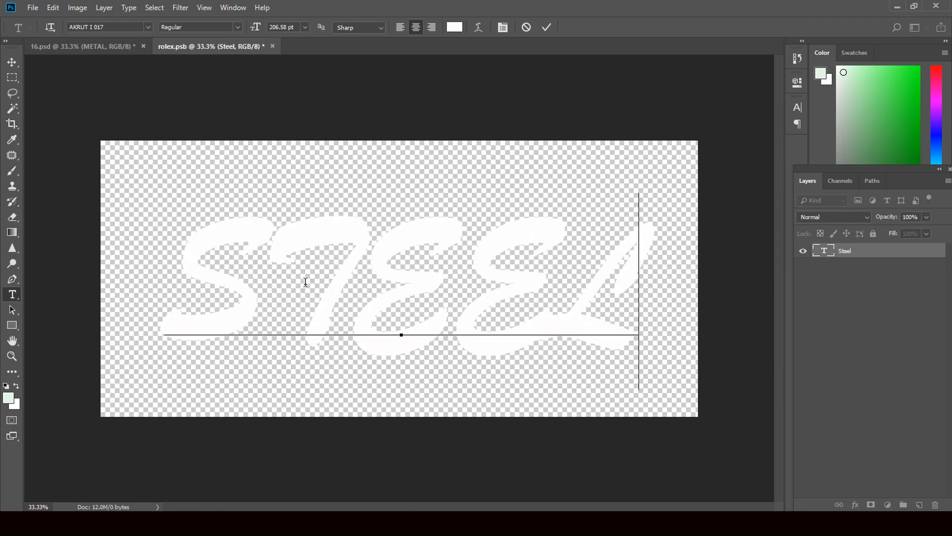
{"action": "left_click", "coordinate": [12, 62]}
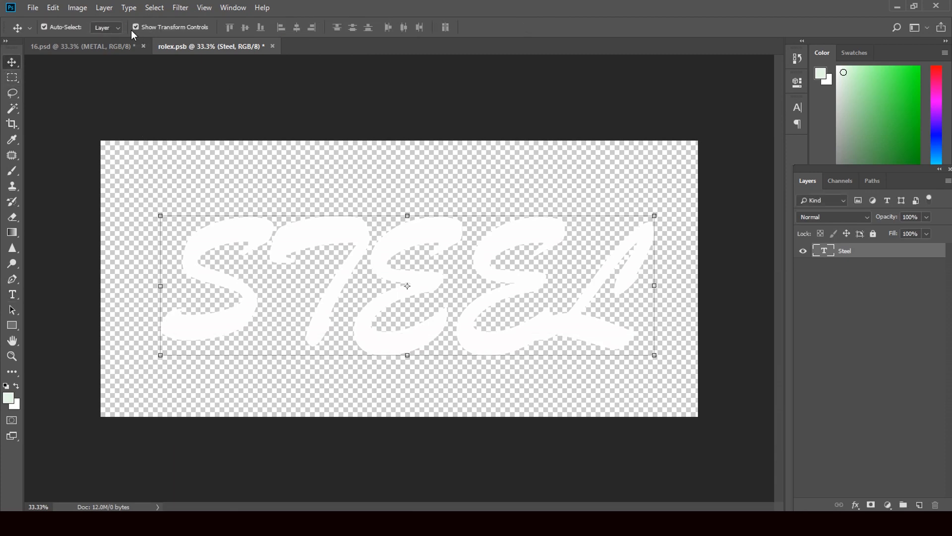
{"action": "left_click", "coordinate": [12, 294]}
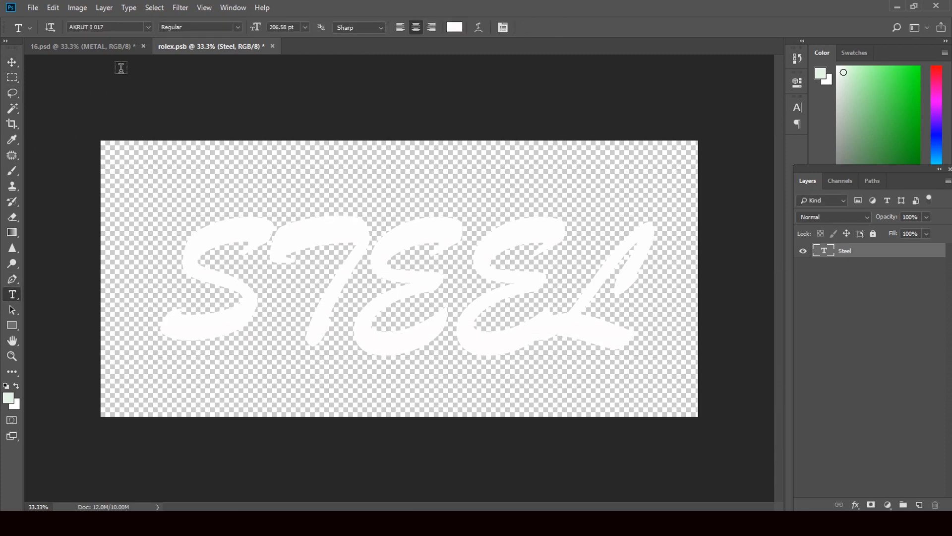
Switch the STEEL text to Mogena, commit it, and save rolex.psb while closing it.
{"action": "left_click", "coordinate": [147, 27]}
{"action": "scroll", "coordinate": [238, 164], "scroll_direction": "up", "scroll_amount": 10}
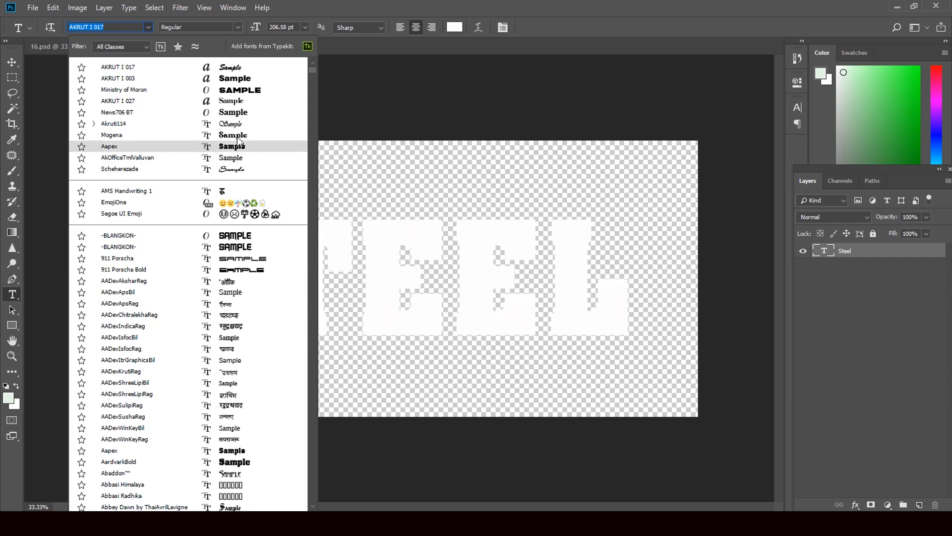
{"action": "left_click", "coordinate": [237, 136]}
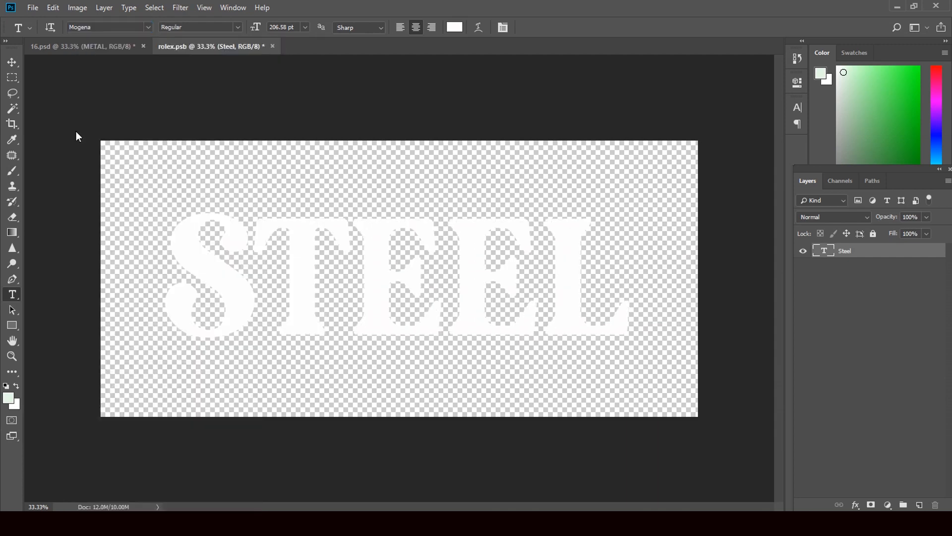
{"action": "left_click", "coordinate": [15, 62]}
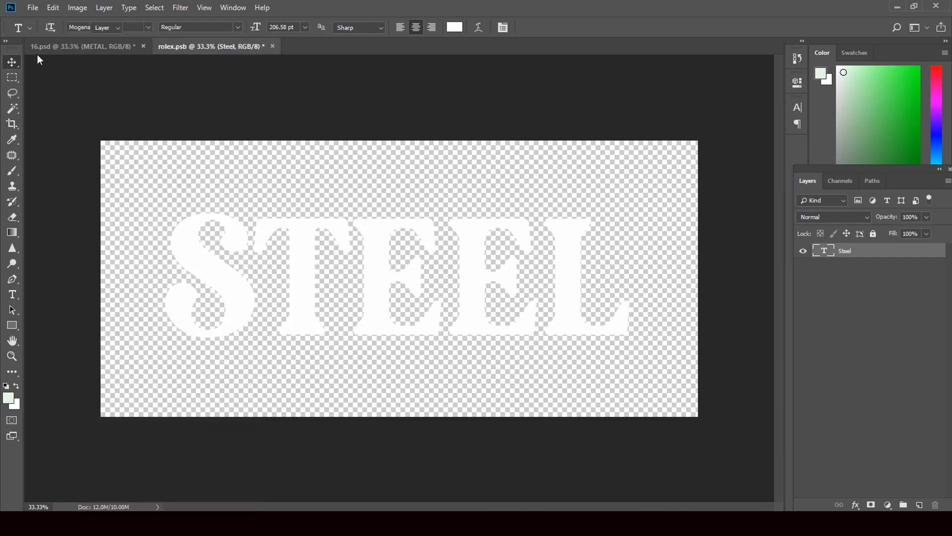
{"action": "left_click", "coordinate": [273, 46]}
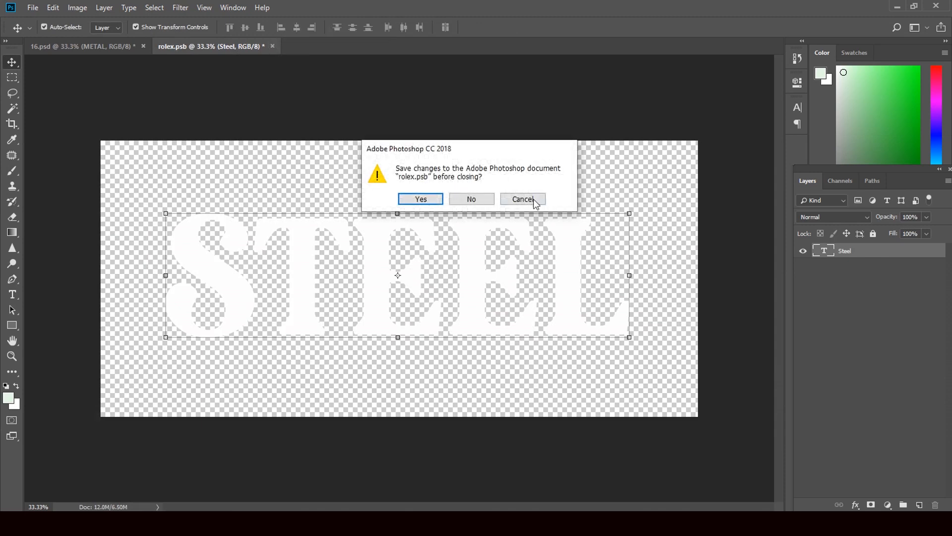
{"action": "left_click", "coordinate": [421, 199]}
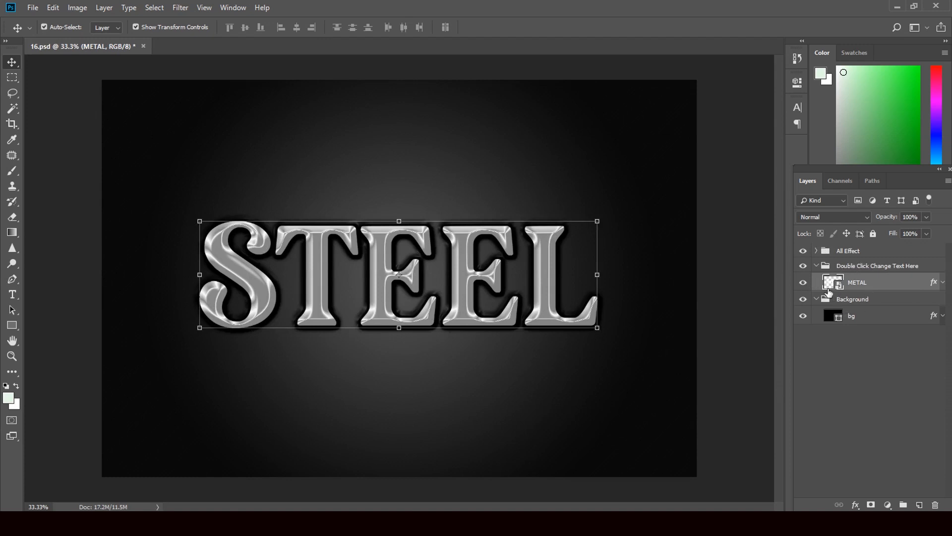
Give the METAL 3 layer's Bevel & Emboss a 615% depth and 81 px size.
{"action": "left_click", "coordinate": [816, 251]}
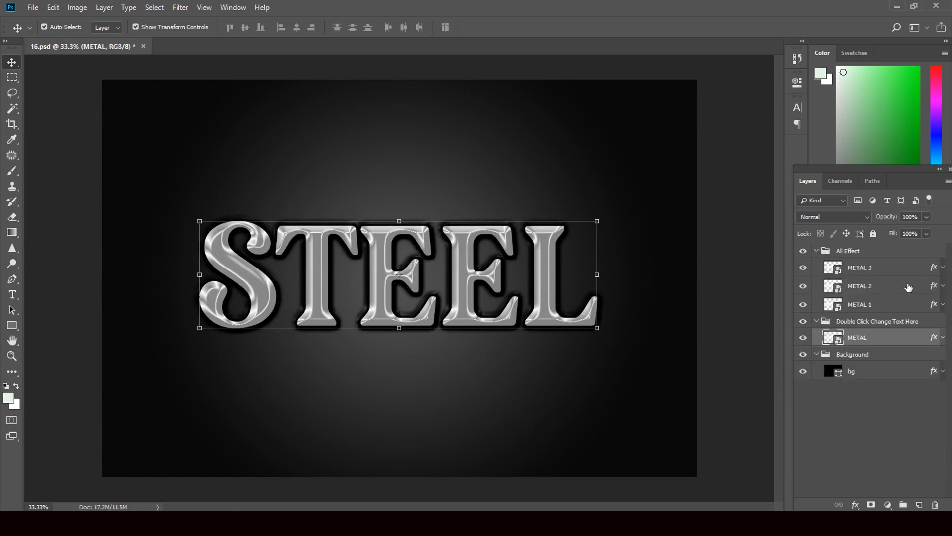
{"action": "left_click", "coordinate": [934, 269]}
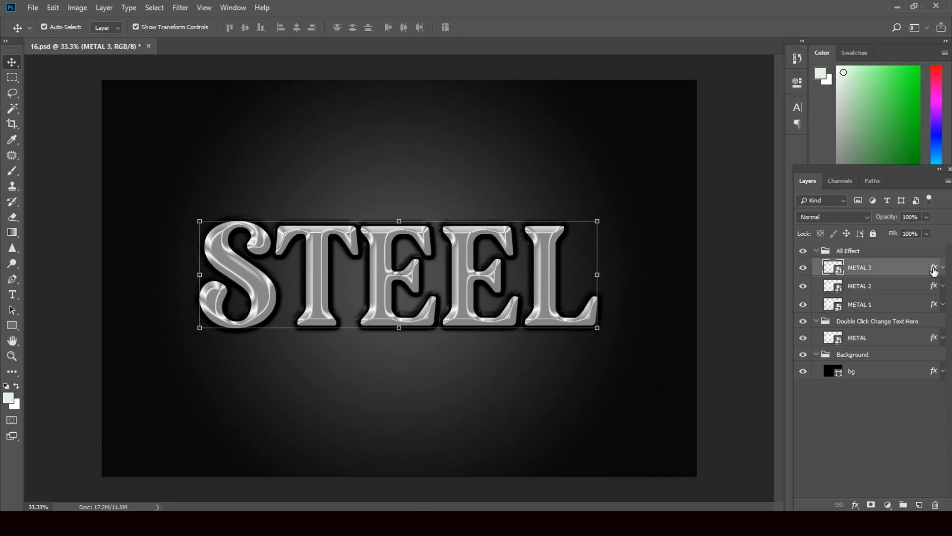
{"action": "double_click", "coordinate": [934, 269]}
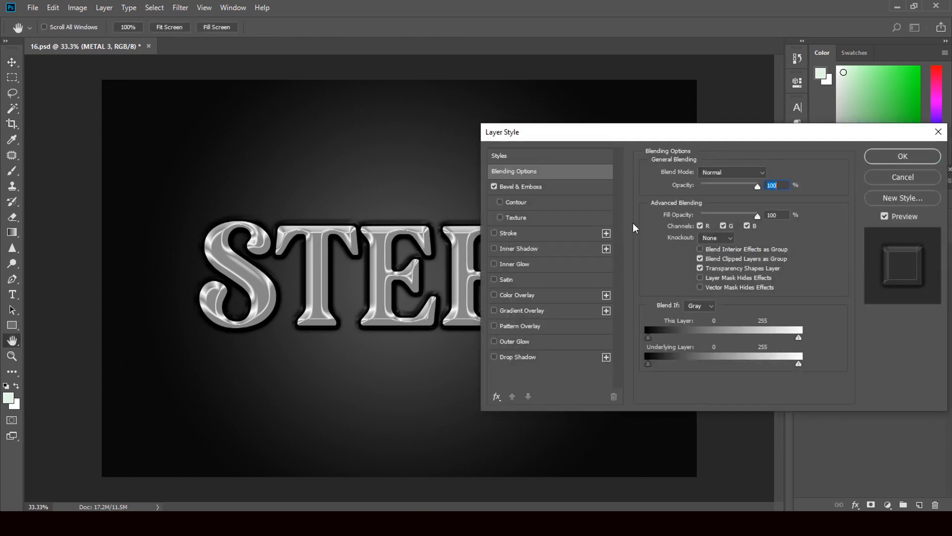
{"action": "left_click", "coordinate": [512, 189]}
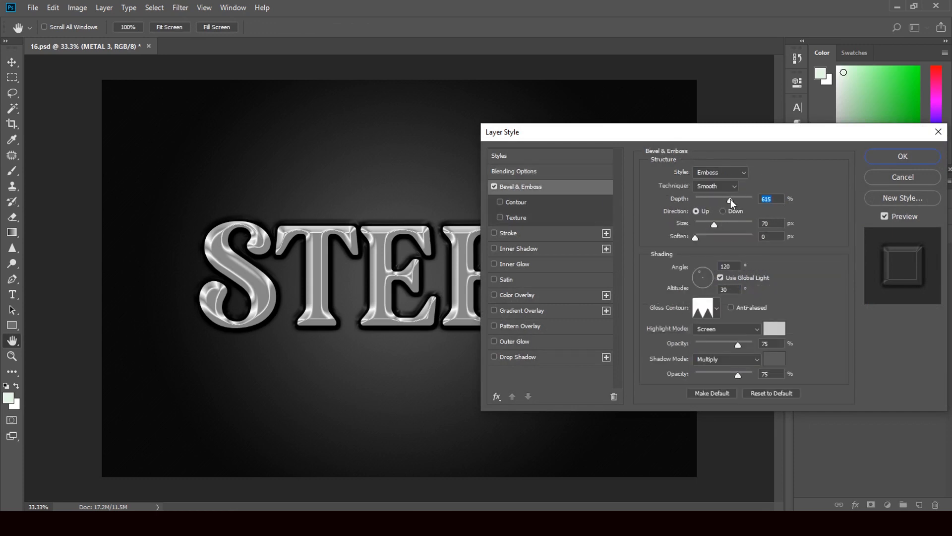
{"action": "left_click_drag", "start_coordinate": [730, 199], "coordinate": [739, 226]}
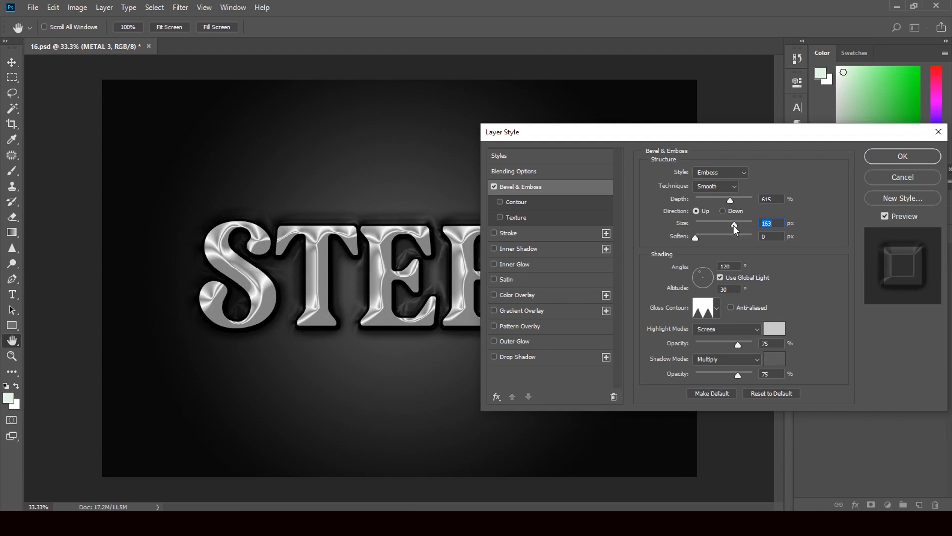
{"action": "left_click_drag", "start_coordinate": [722, 225], "coordinate": [720, 225]}
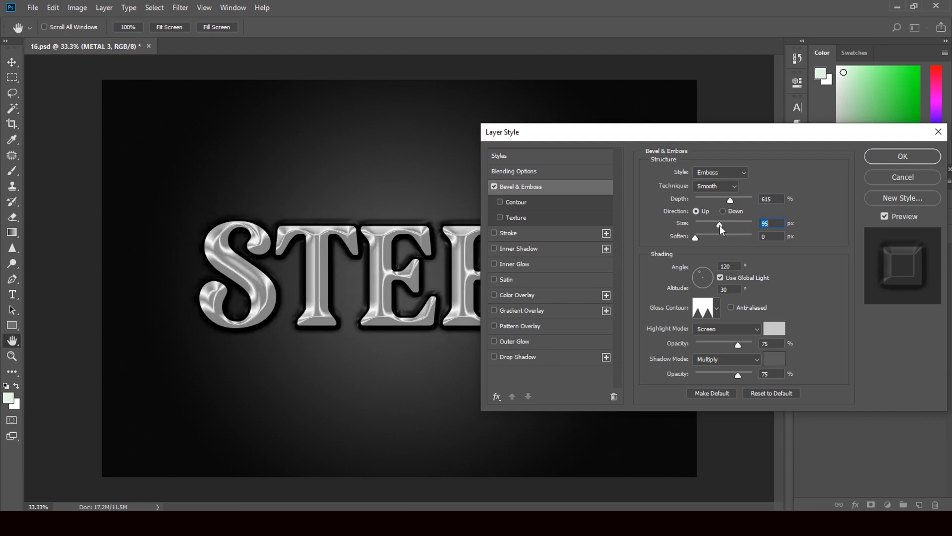
{"action": "left_click_drag", "start_coordinate": [718, 225], "coordinate": [717, 225]}
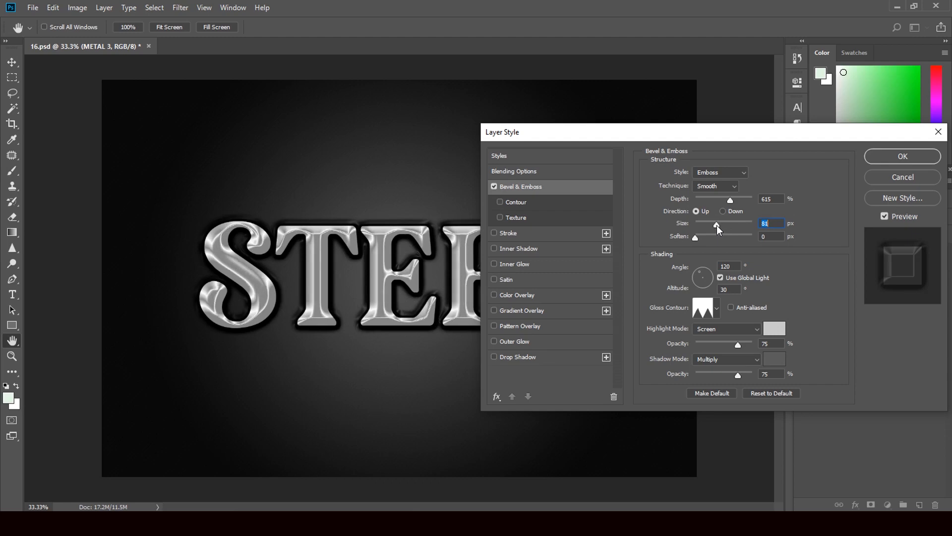
Try Chisel Hard and Chisel Soft emboss techniques, then return to Smooth.
{"action": "left_click", "coordinate": [718, 190]}
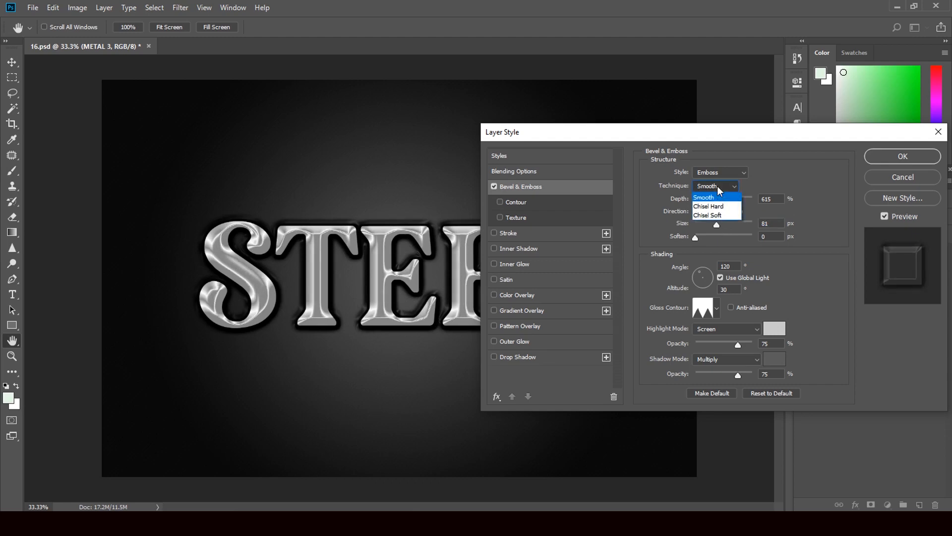
{"action": "left_click", "coordinate": [715, 206]}
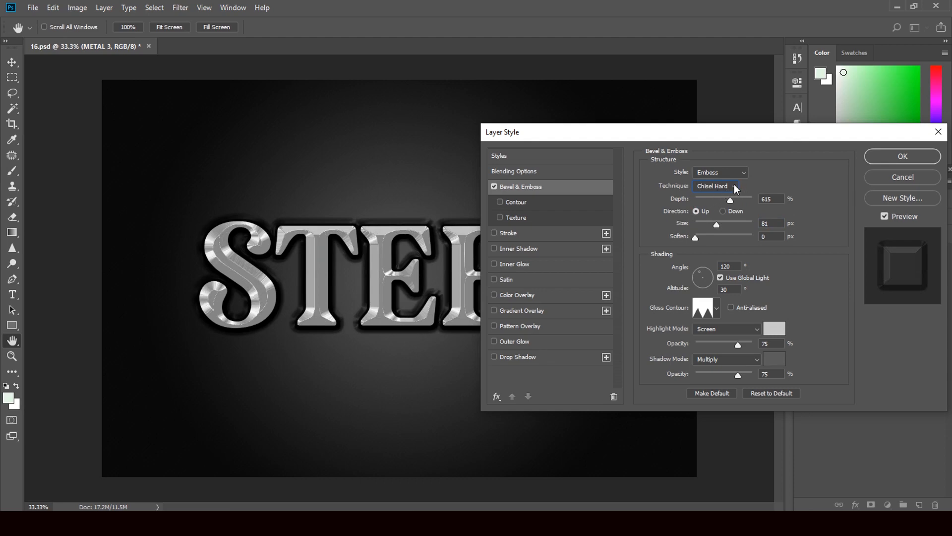
{"action": "left_click", "coordinate": [736, 187]}
{"action": "left_click", "coordinate": [722, 216]}
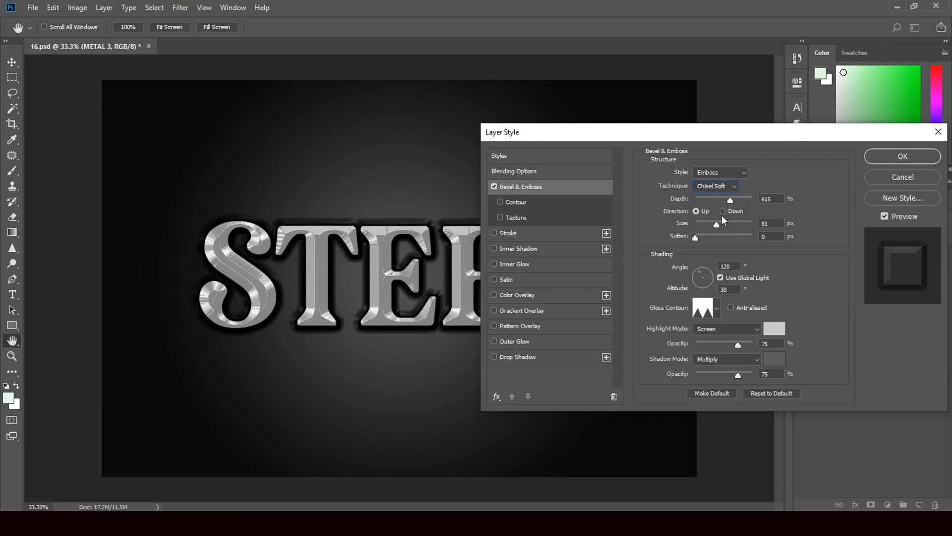
{"action": "left_click", "coordinate": [726, 191]}
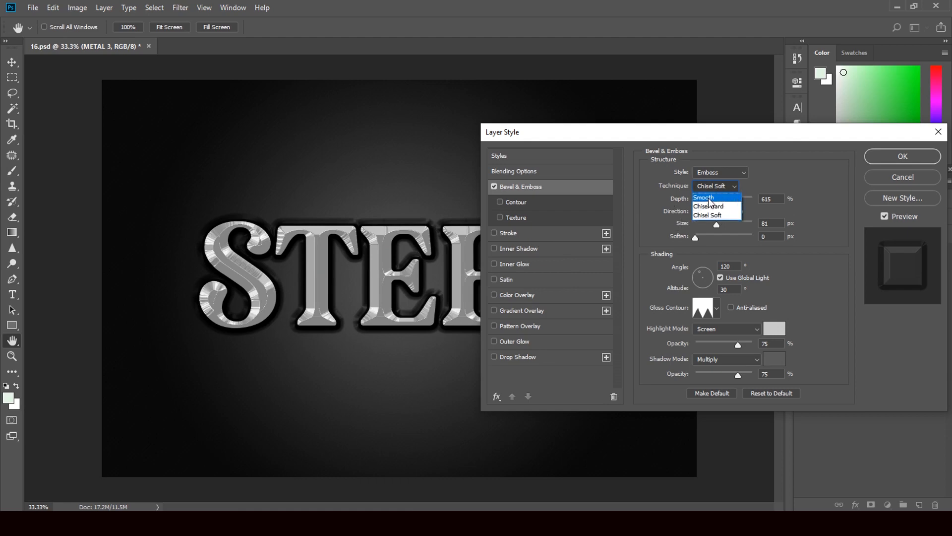
{"action": "left_click", "coordinate": [710, 199]}
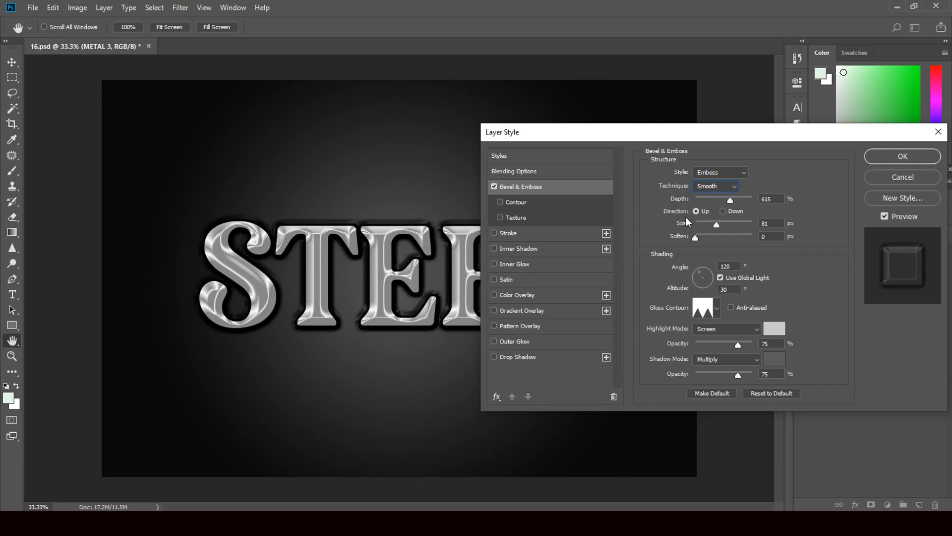
Preview several gloss contour presets, including linear, cone and double-peak, on the METAL 3 emboss.
{"action": "left_click", "coordinate": [717, 308]}
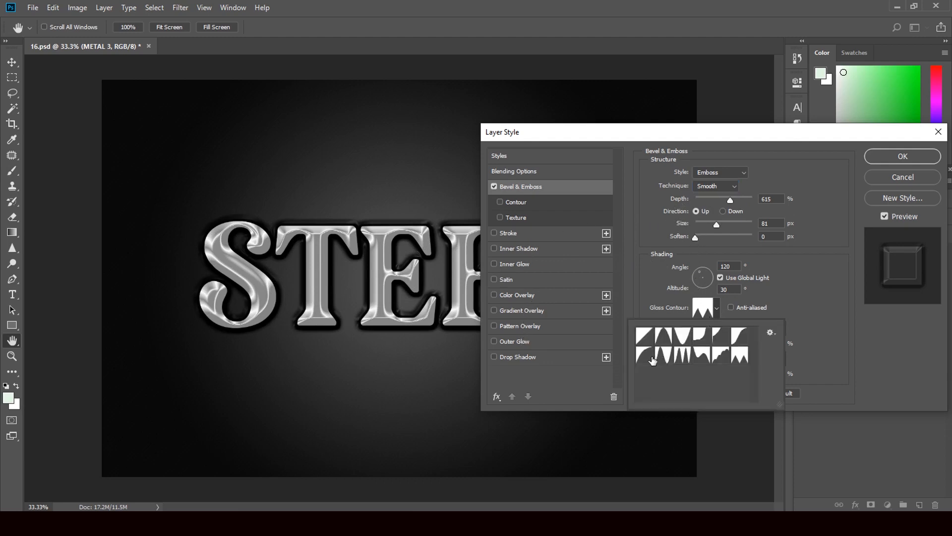
{"action": "left_click", "coordinate": [647, 356]}
{"action": "left_click", "coordinate": [659, 357]}
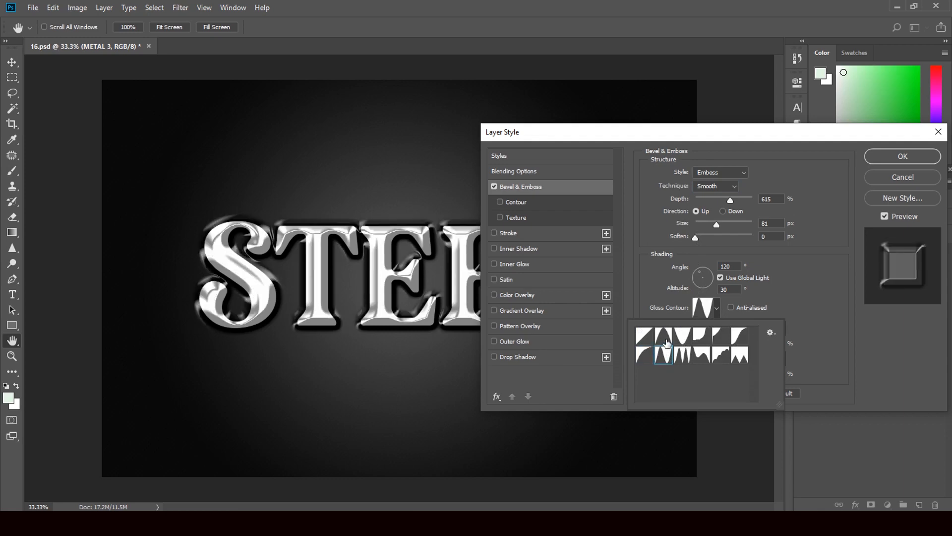
{"action": "left_click", "coordinate": [667, 337]}
{"action": "left_click", "coordinate": [690, 339]}
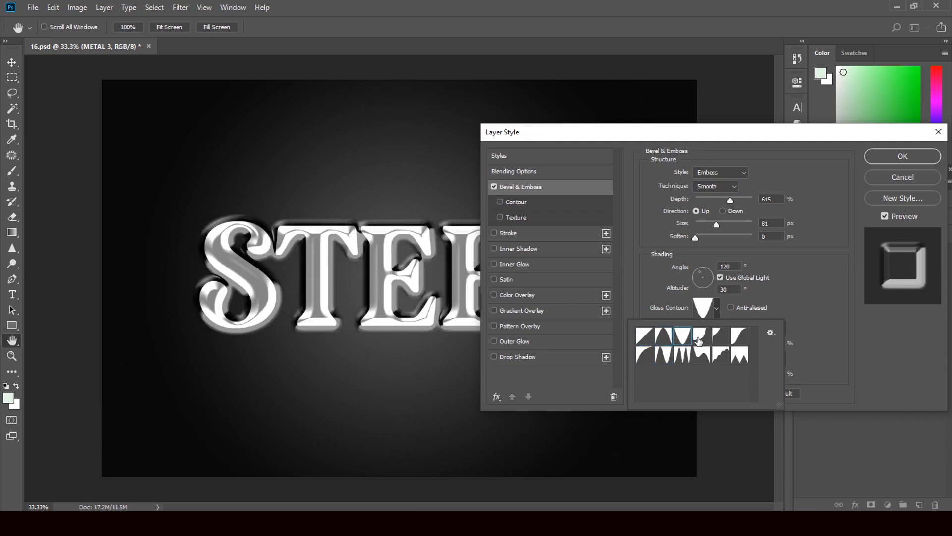
{"action": "left_click", "coordinate": [699, 339]}
{"action": "left_click", "coordinate": [646, 338]}
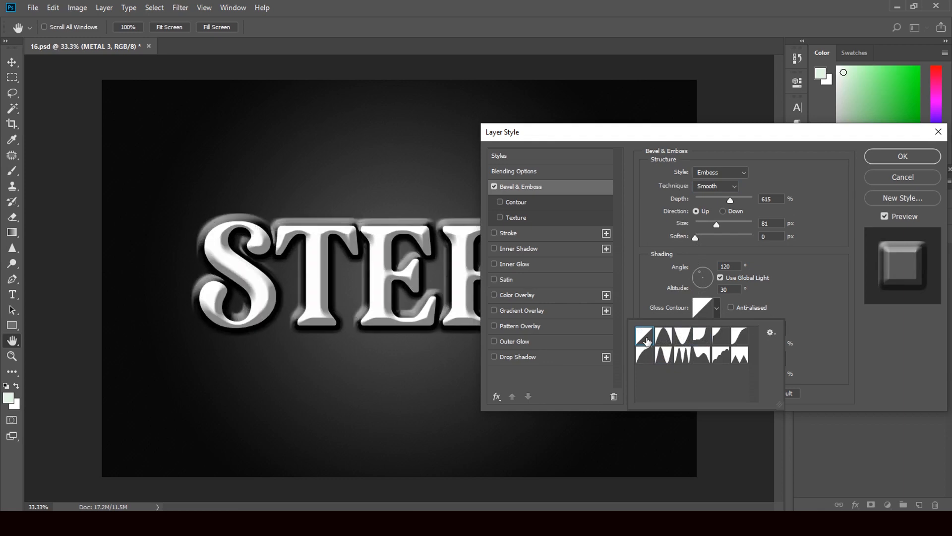
{"action": "left_click", "coordinate": [664, 357]}
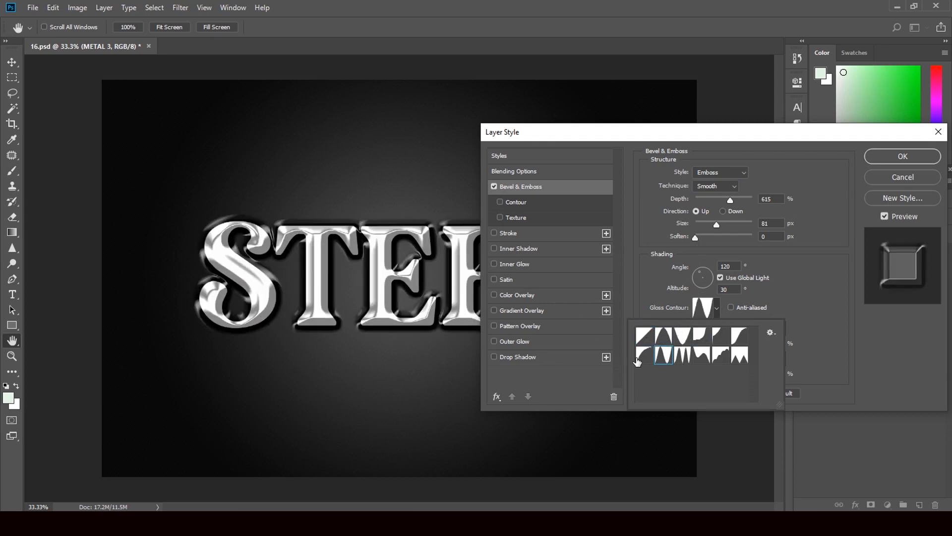
Cancel the Layer Style changes and select the METAL 2 layer.
{"action": "left_click", "coordinate": [888, 182]}
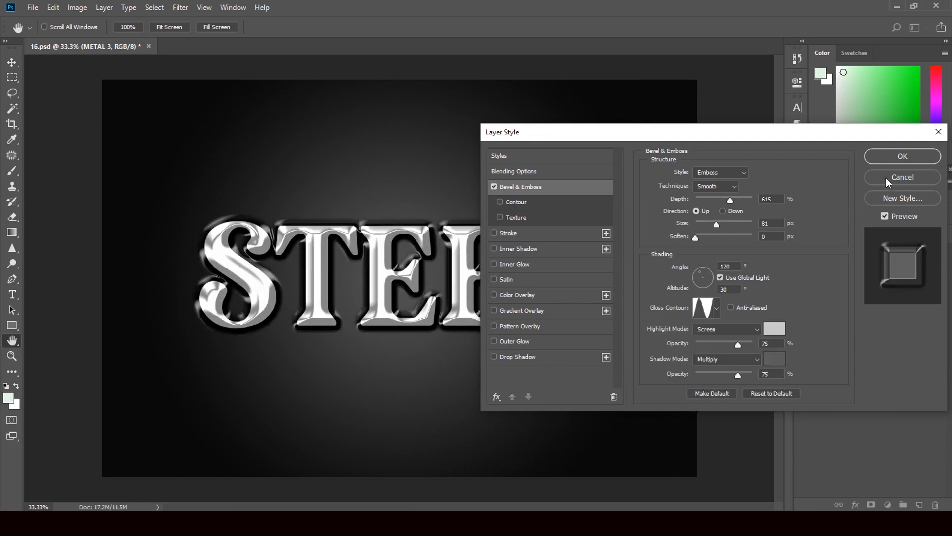
{"action": "left_click", "coordinate": [887, 181]}
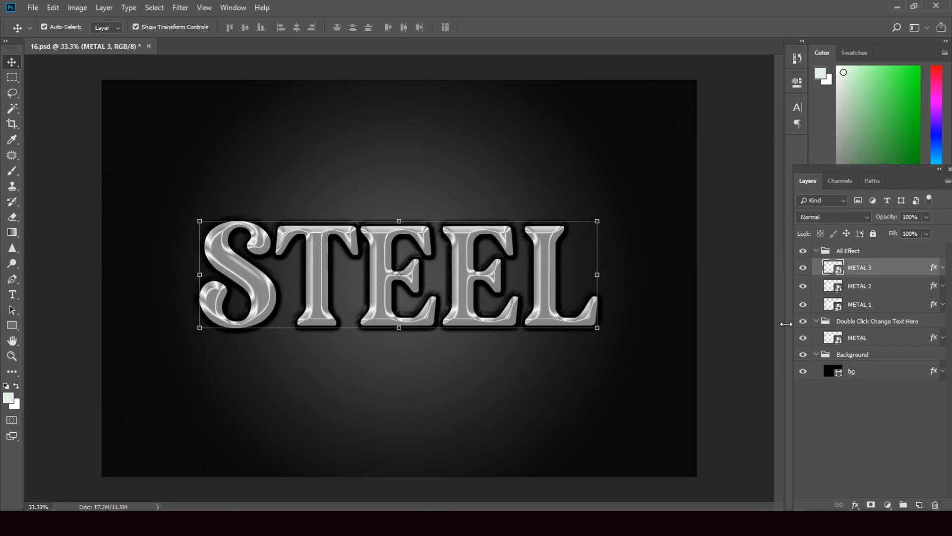
{"action": "left_click", "coordinate": [934, 290]}
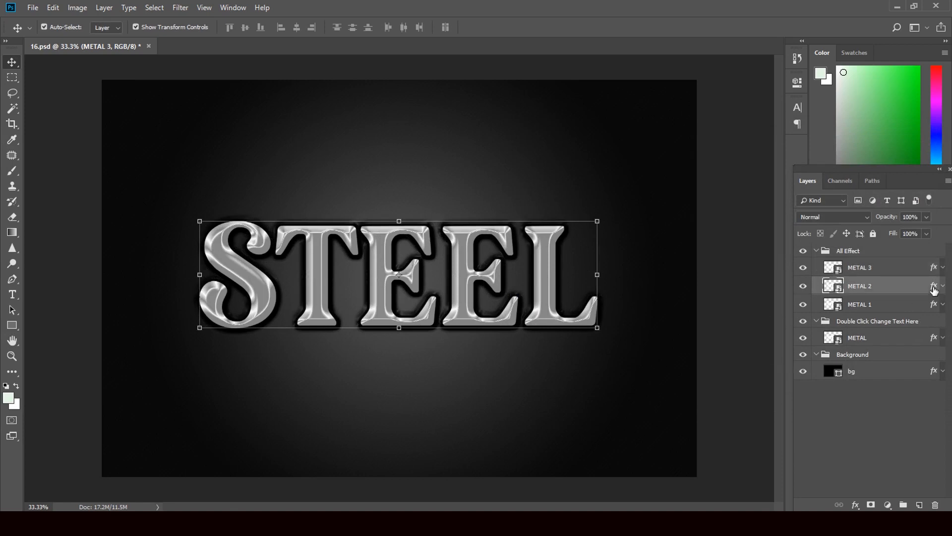
{"action": "double_click", "coordinate": [934, 290]}
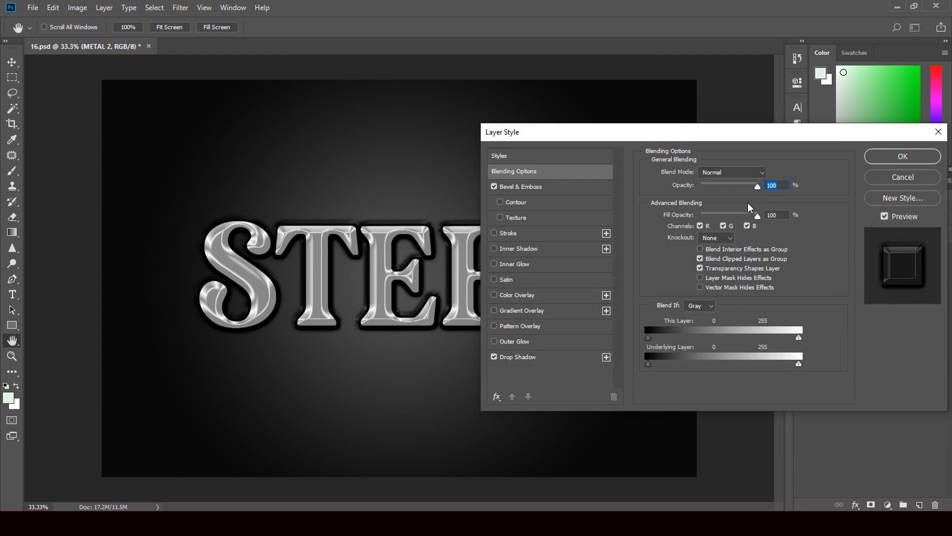
{"action": "left_click", "coordinate": [521, 188]}
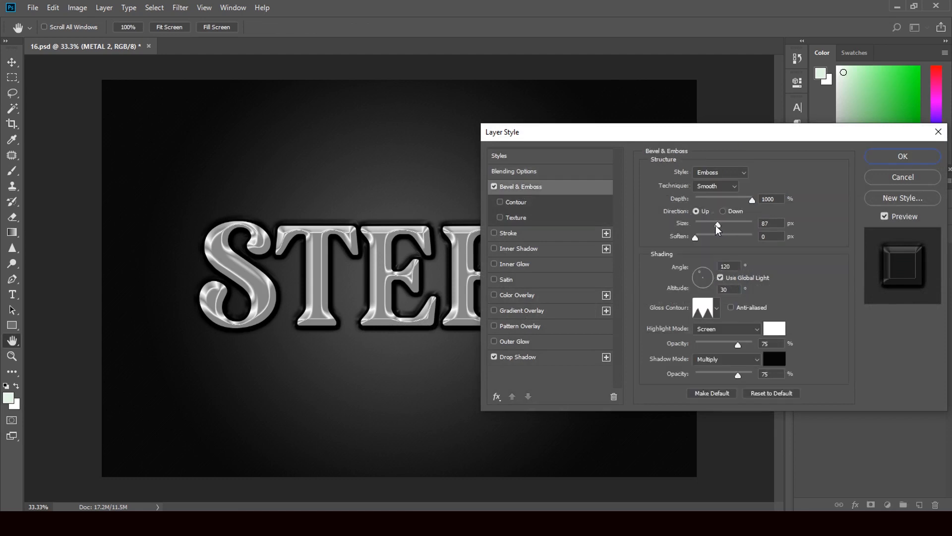
{"action": "left_click_drag", "start_coordinate": [719, 228], "coordinate": [745, 229]}
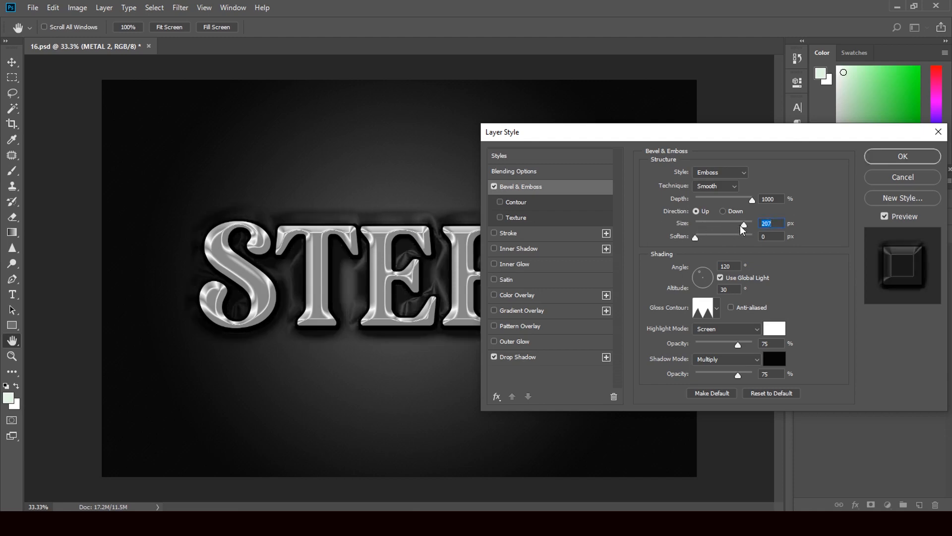
{"action": "left_click_drag", "start_coordinate": [745, 228], "coordinate": [724, 228]}
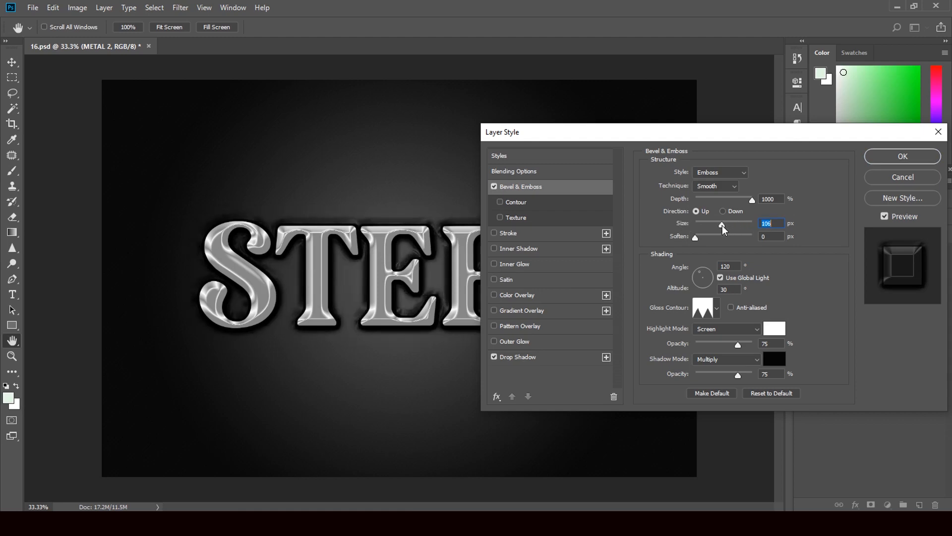
{"action": "left_click", "coordinate": [716, 309]}
{"action": "left_click", "coordinate": [663, 357]}
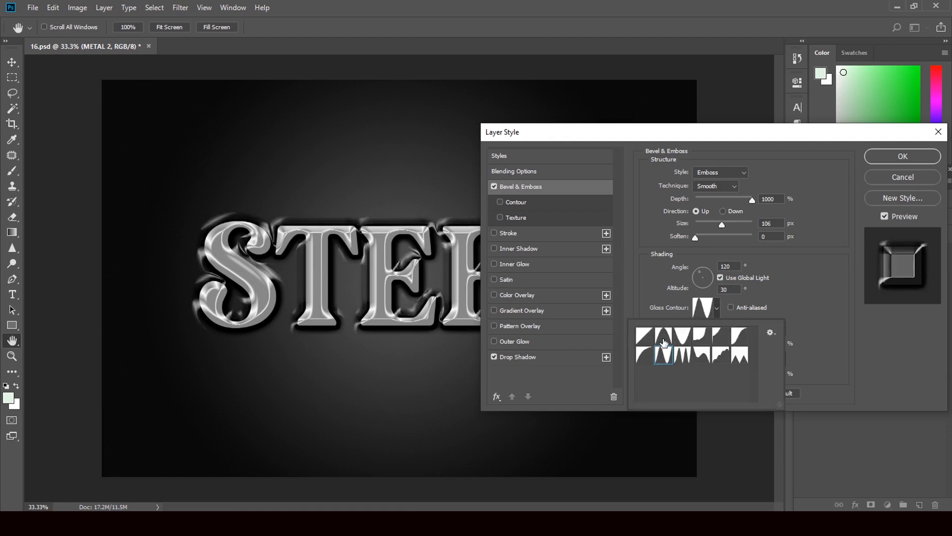
{"action": "left_click", "coordinate": [683, 335]}
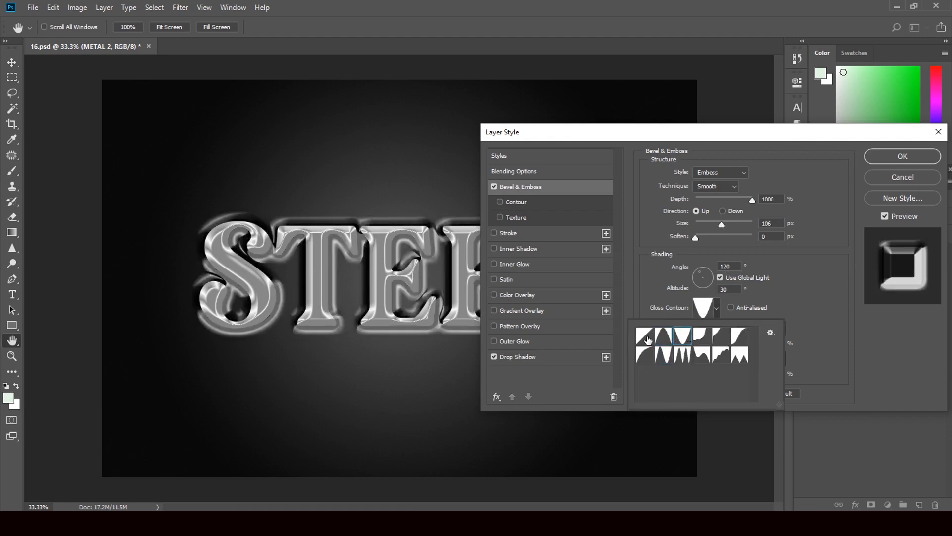
{"action": "left_click", "coordinate": [647, 340]}
{"action": "left_click", "coordinate": [683, 339]}
{"action": "left_click", "coordinate": [666, 356]}
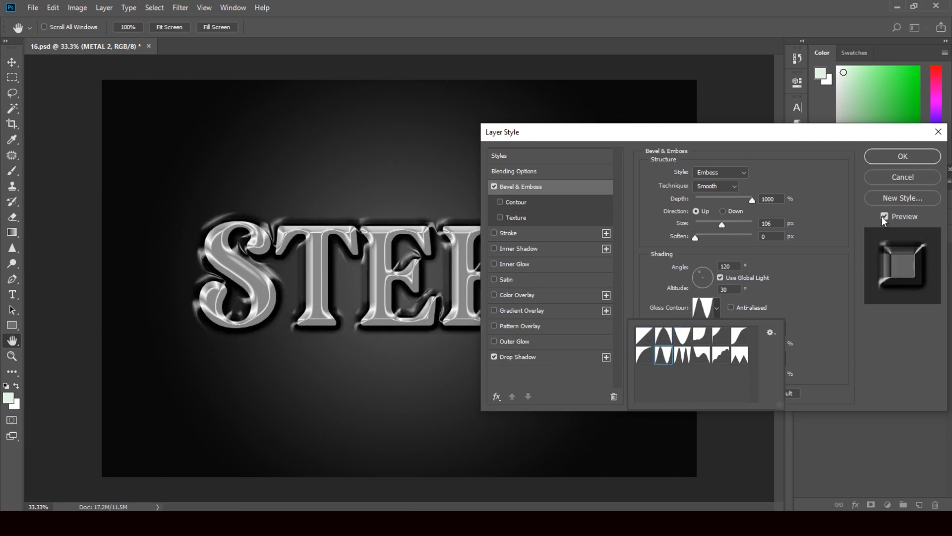
{"action": "left_click", "coordinate": [891, 183]}
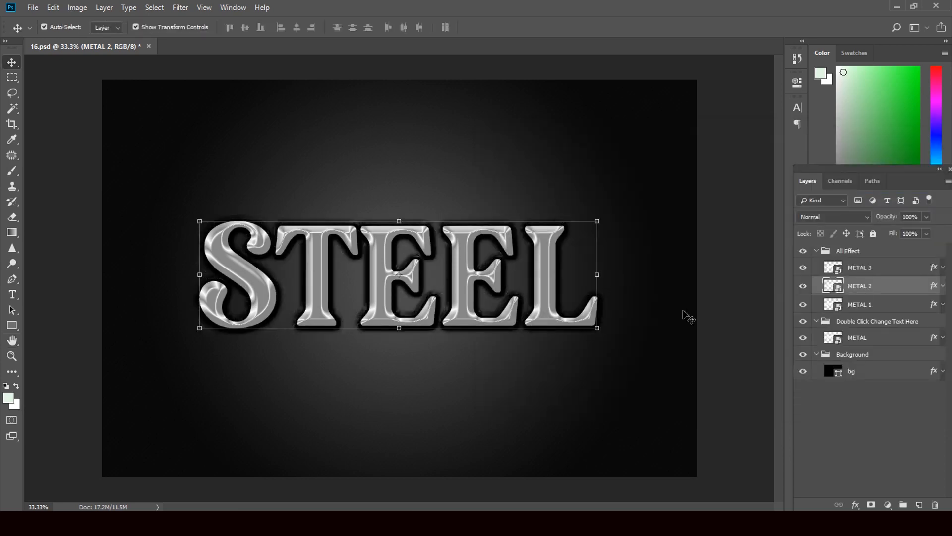
{"action": "left_click", "coordinate": [934, 306]}
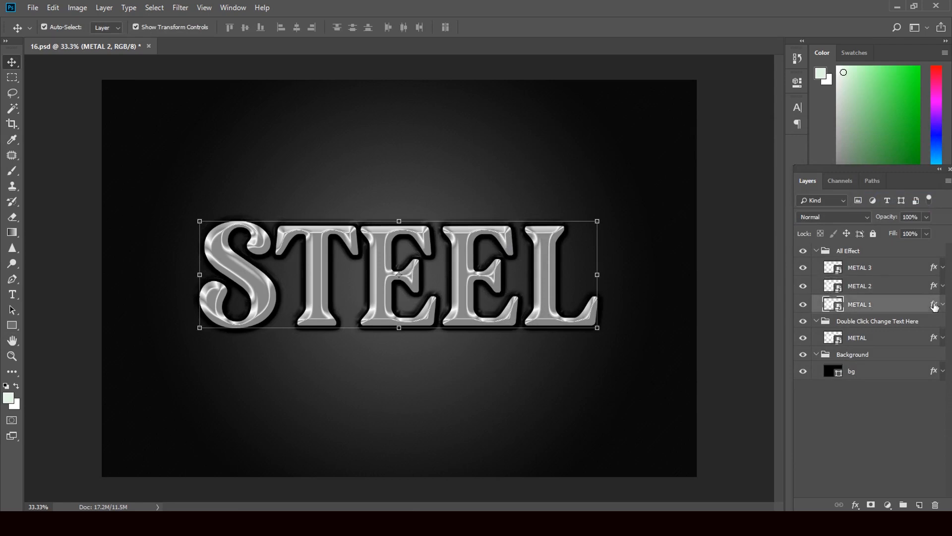
{"action": "double_click", "coordinate": [935, 307]}
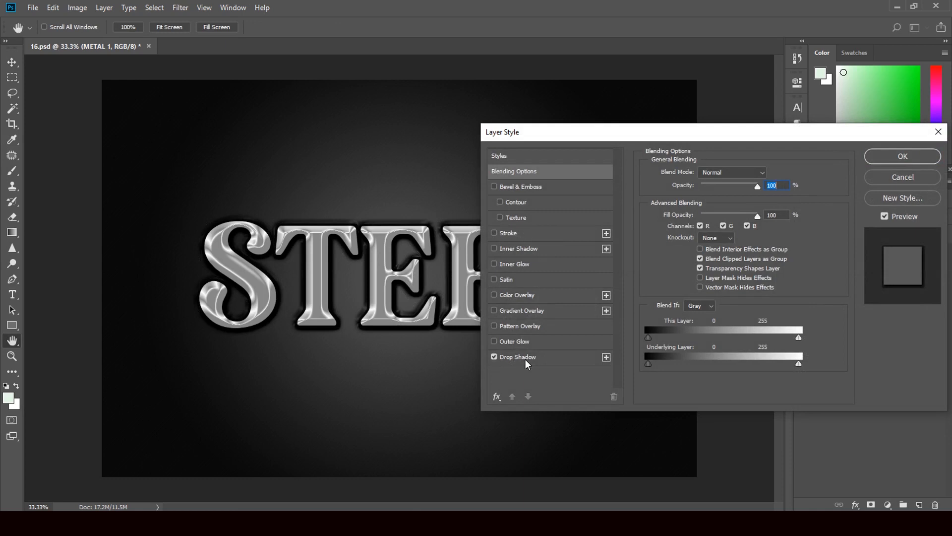
{"action": "left_click", "coordinate": [494, 357]}
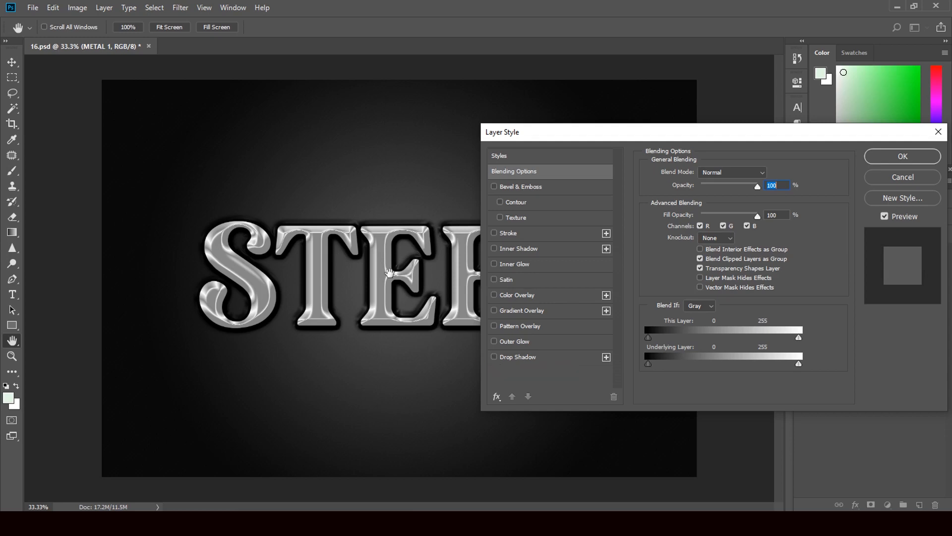
{"action": "left_click", "coordinate": [494, 358]}
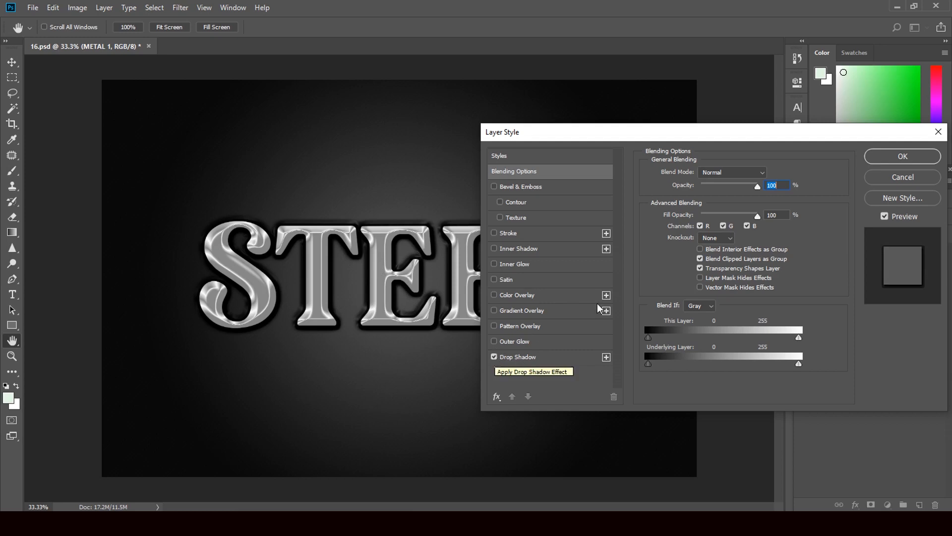
{"action": "left_click", "coordinate": [903, 178]}
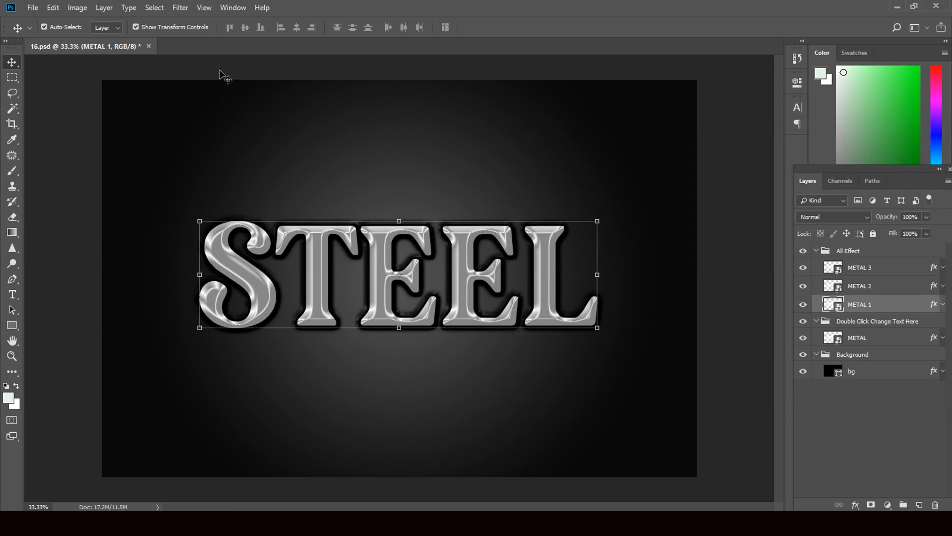
Close 16.psd without saving and open the second 16 STEEL file in Illustrator.
{"action": "left_click", "coordinate": [149, 46]}
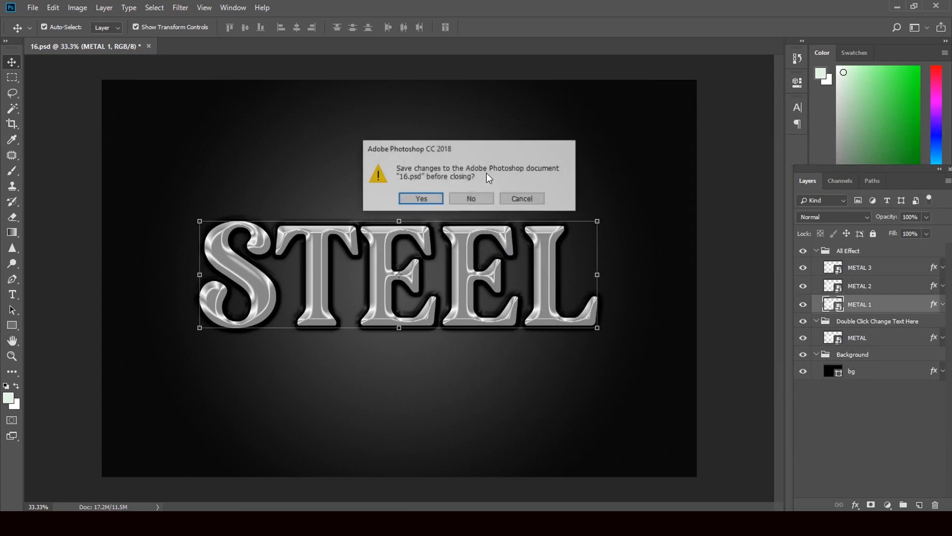
{"action": "left_click", "coordinate": [472, 198]}
{"action": "left_click", "coordinate": [902, 8]}
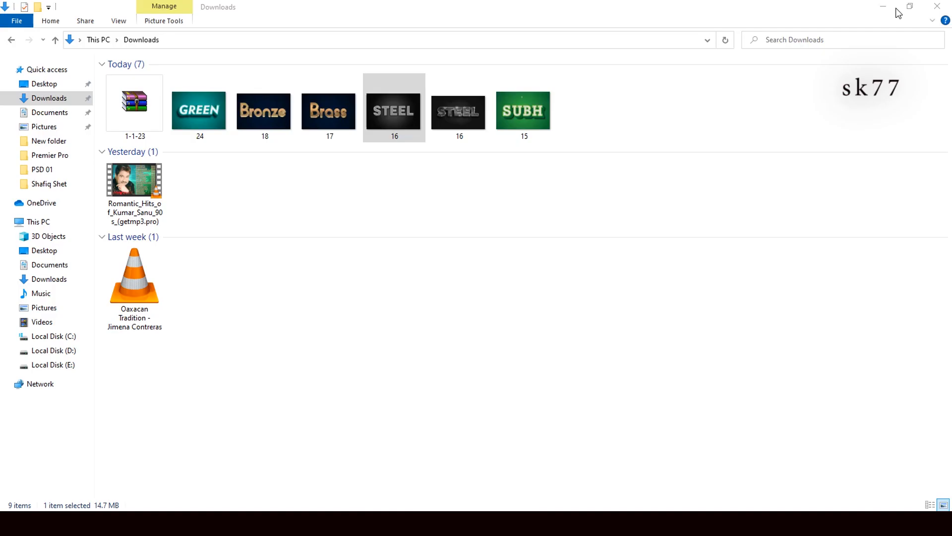
{"action": "left_click", "coordinate": [464, 122]}
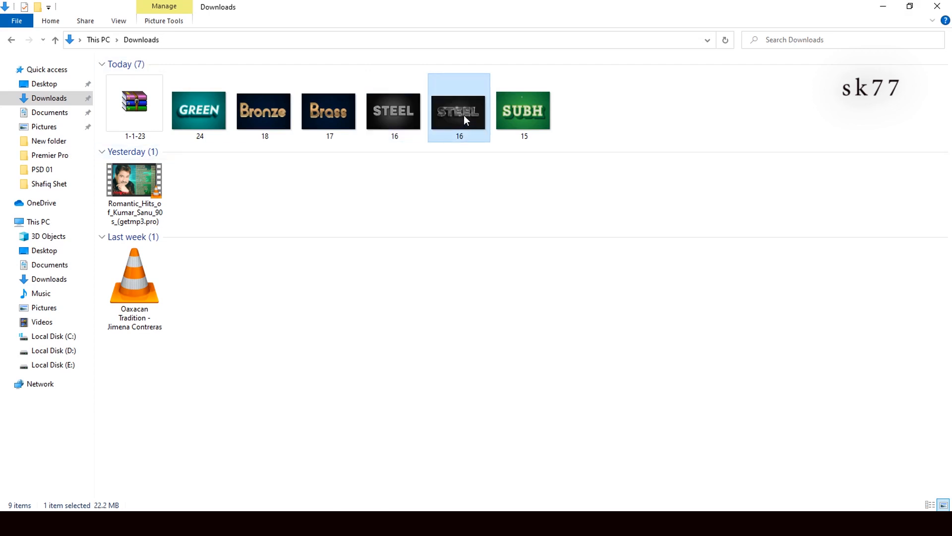
{"action": "left_click_drag", "start_coordinate": [463, 116], "coordinate": [544, 350]}
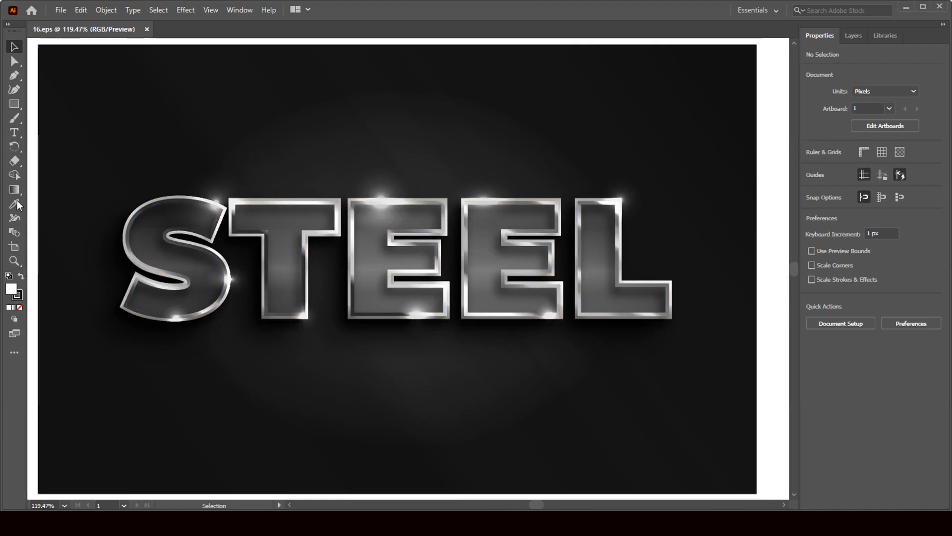
Retype the STEEL lettering as 'Steel' with the Type tool.
{"action": "left_click", "coordinate": [854, 36]}
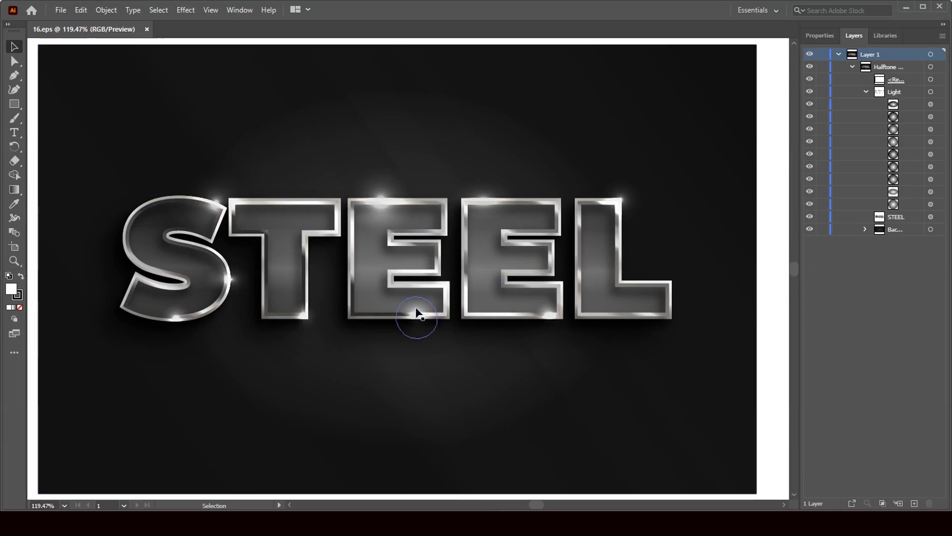
{"action": "left_click", "coordinate": [14, 133]}
{"action": "double_click", "coordinate": [669, 273]}
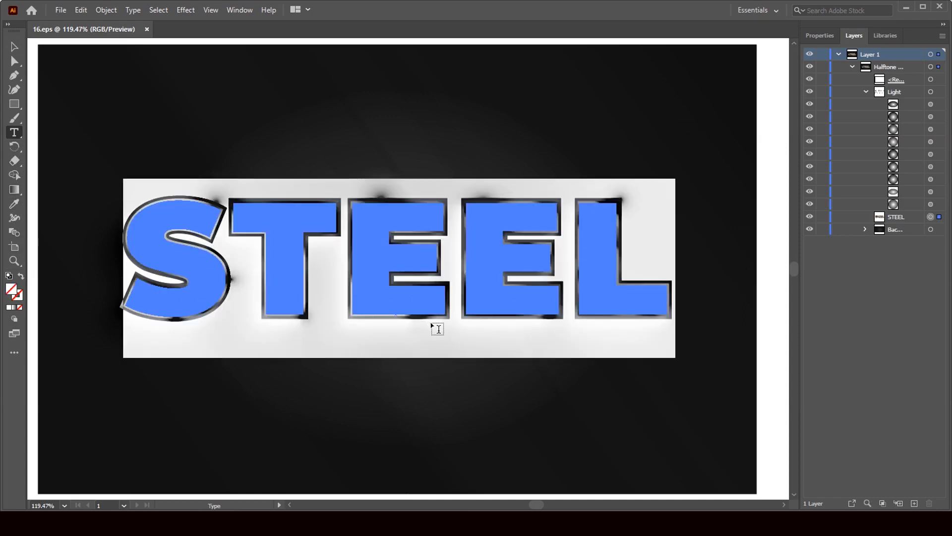
{"action": "type", "text": "S"}
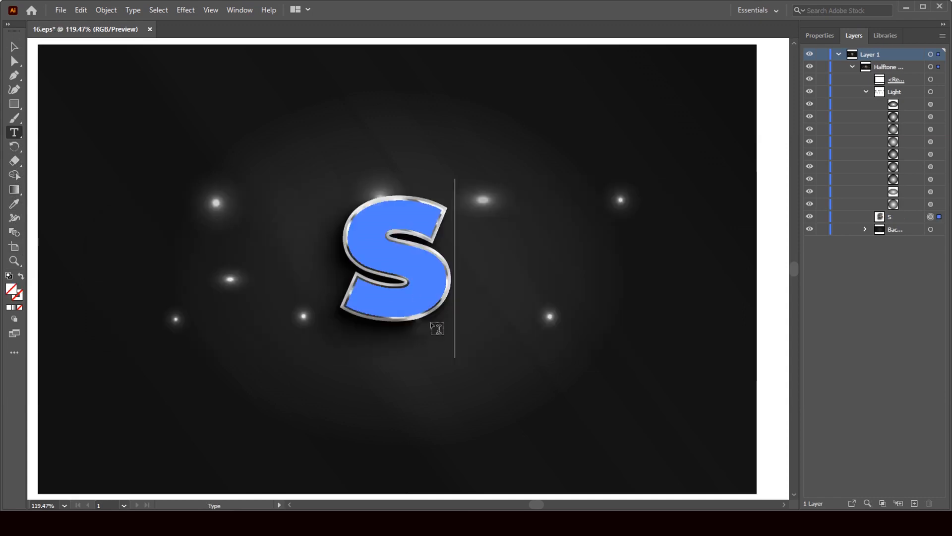
{"action": "type", "text": "tee"}
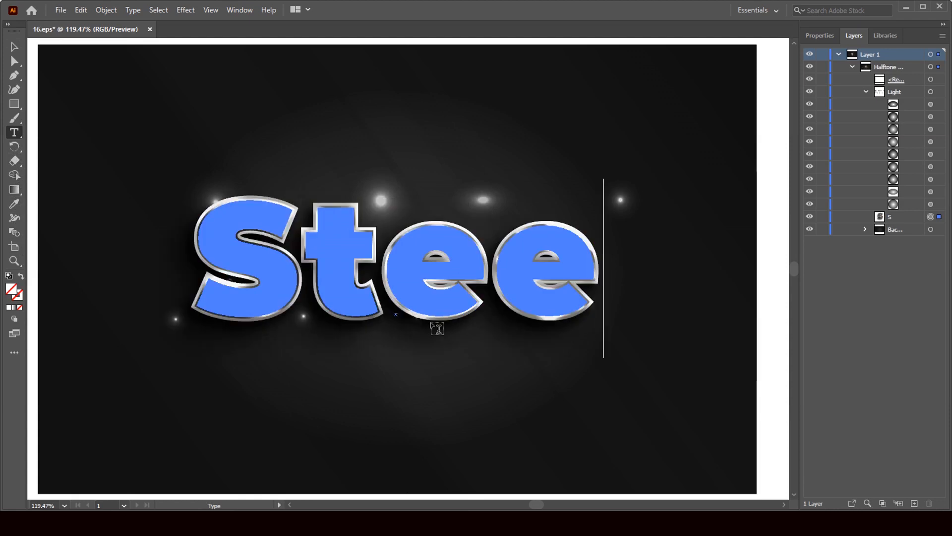
{"action": "type", "text": "l"}
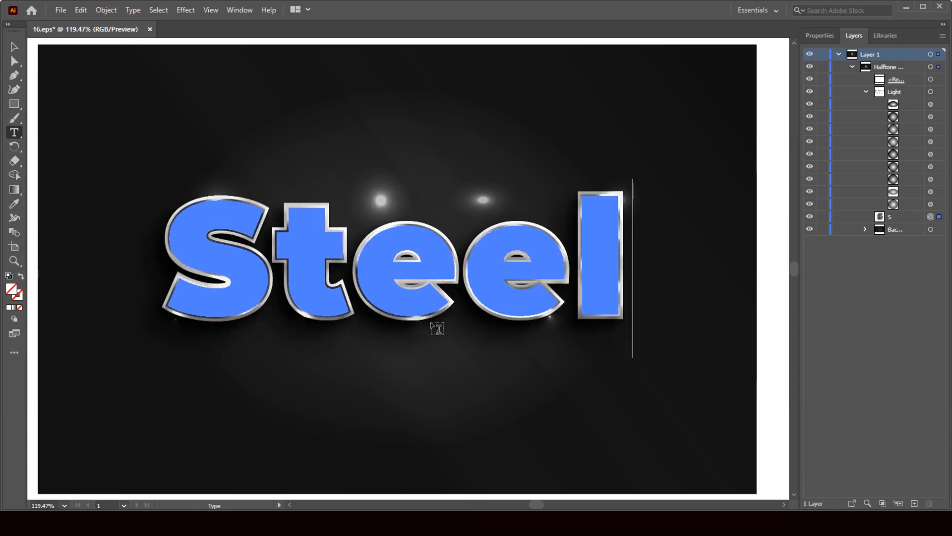
{"action": "left_click", "coordinate": [14, 46]}
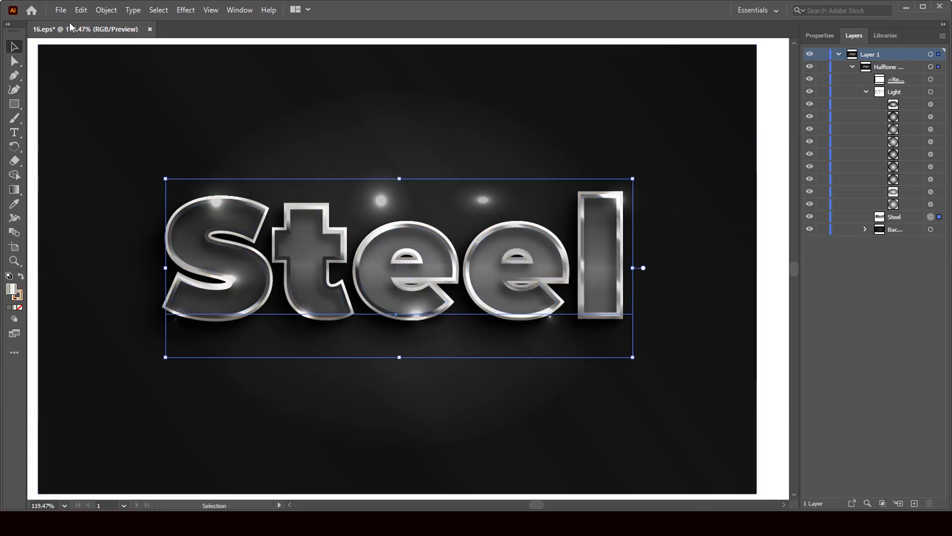
Reselect the Steel text's letters, then display its Light, Steel and background layers.
{"action": "left_click", "coordinate": [820, 35]}
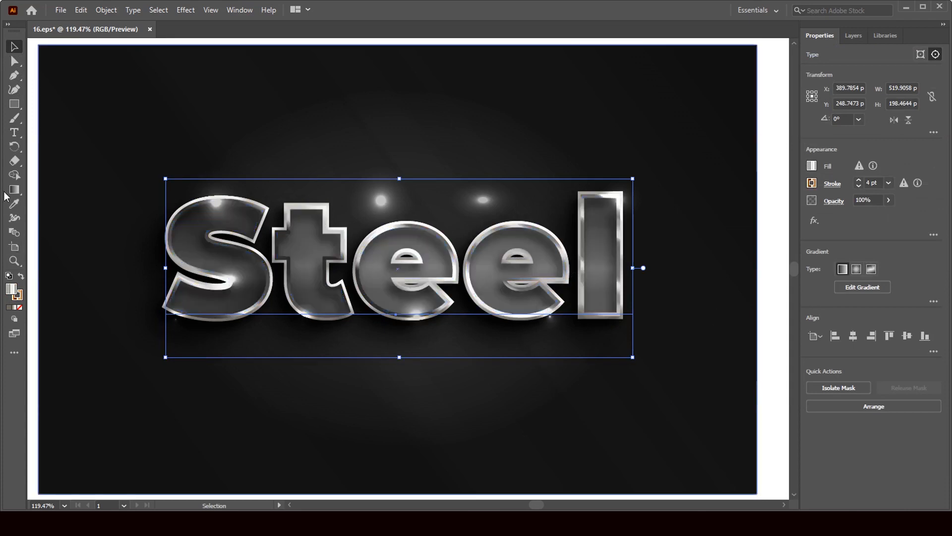
{"action": "left_click", "coordinate": [13, 133]}
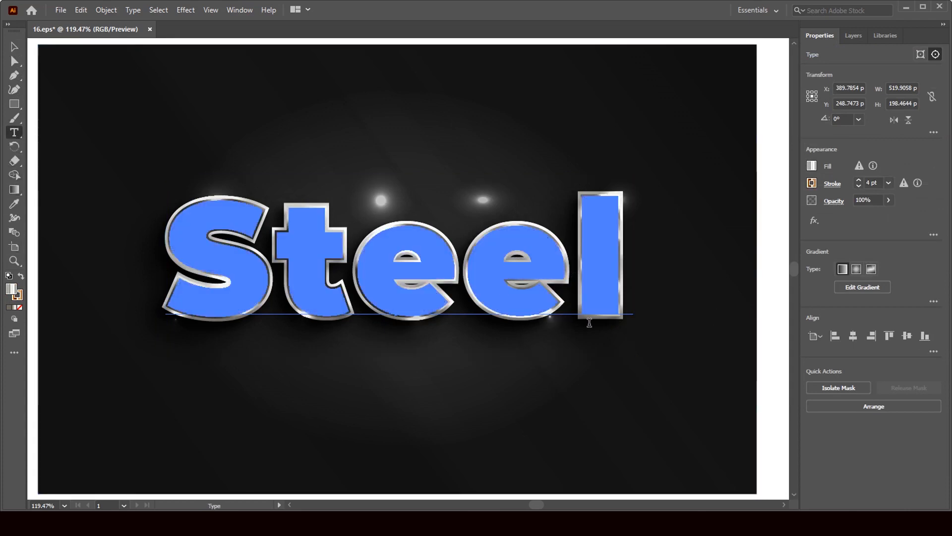
{"action": "left_click", "coordinate": [631, 268]}
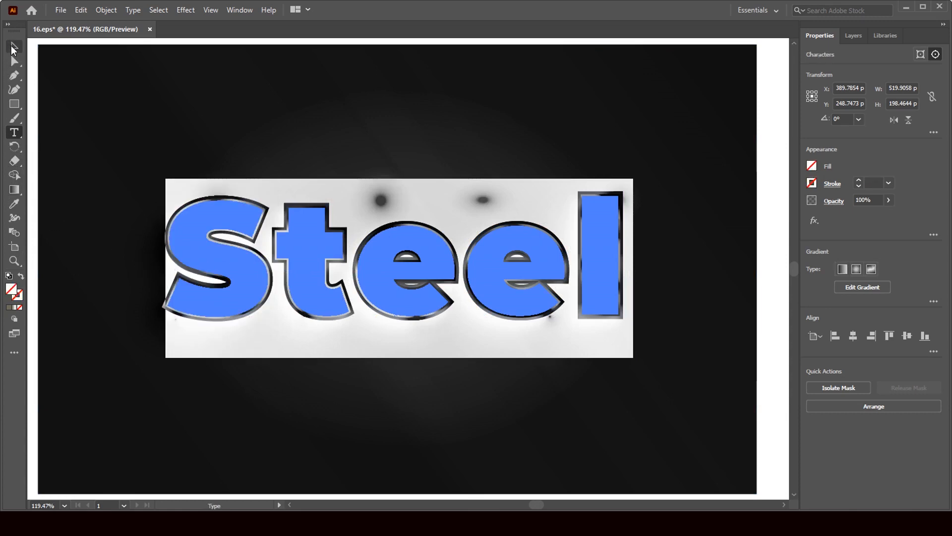
{"action": "left_click", "coordinate": [13, 48]}
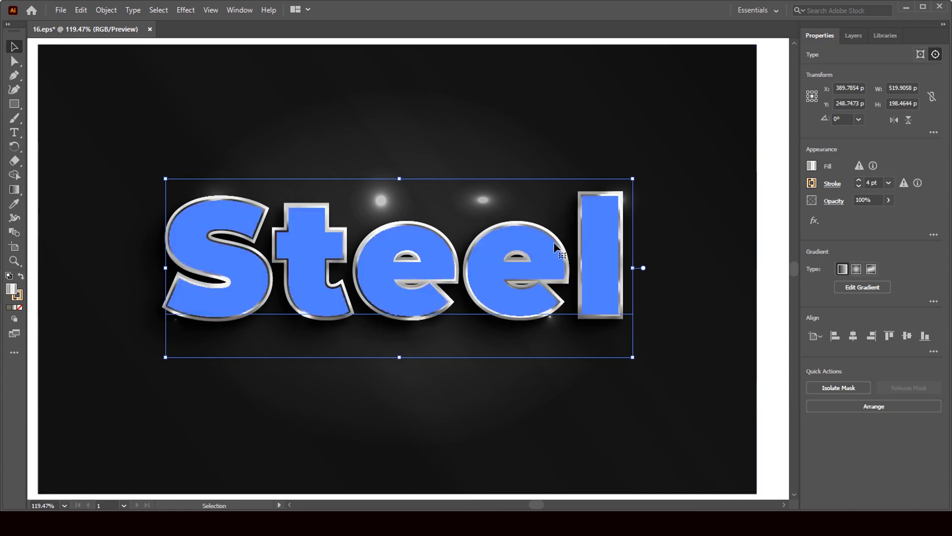
{"action": "left_click", "coordinate": [11, 133]}
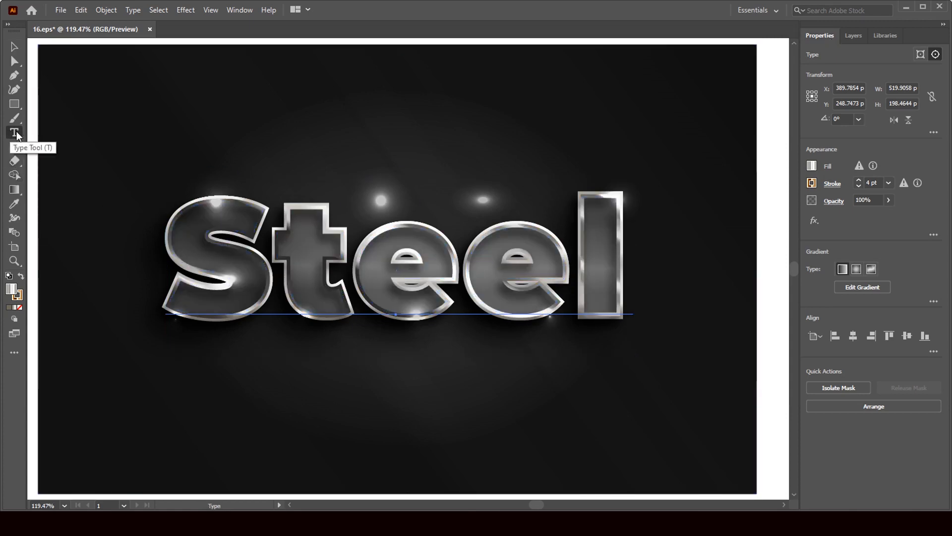
{"action": "double_click", "coordinate": [523, 250]}
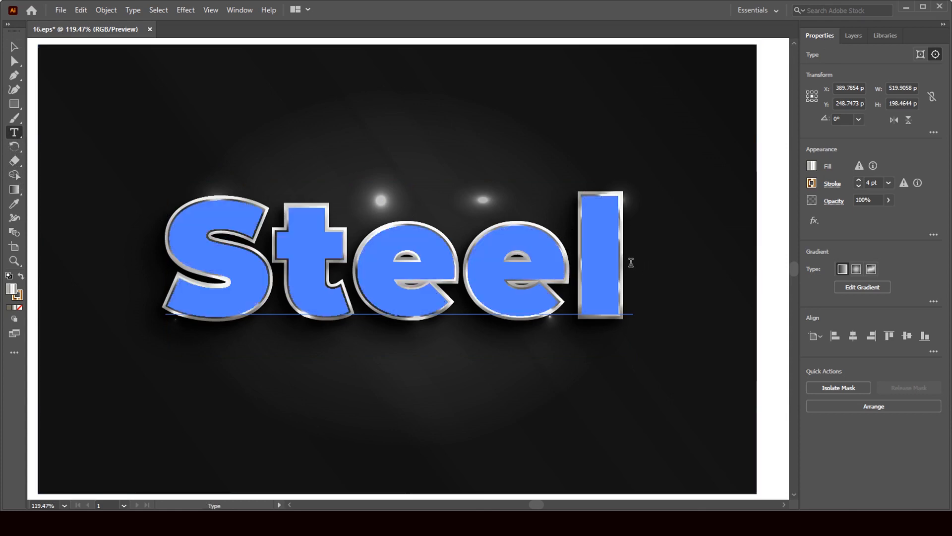
{"action": "left_click_drag", "start_coordinate": [636, 261], "coordinate": [193, 280]}
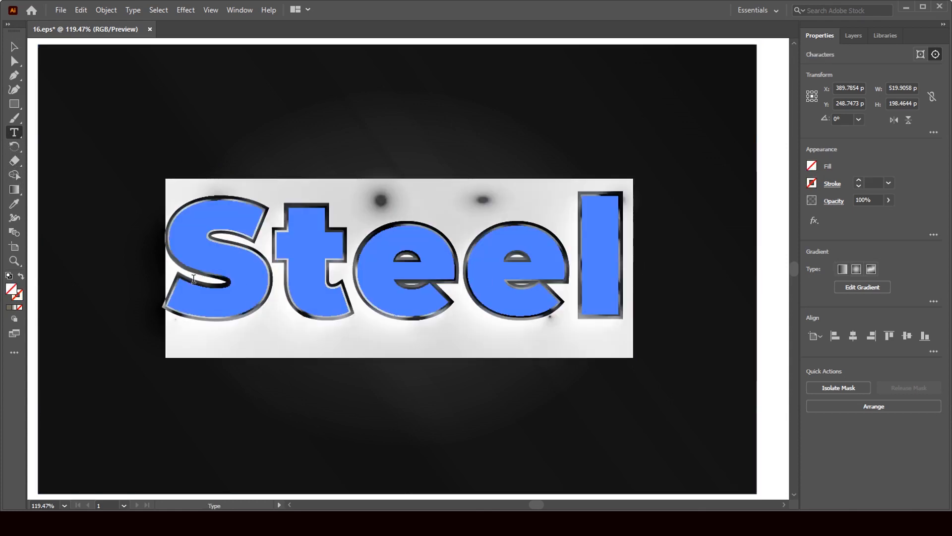
{"action": "left_click", "coordinate": [14, 48]}
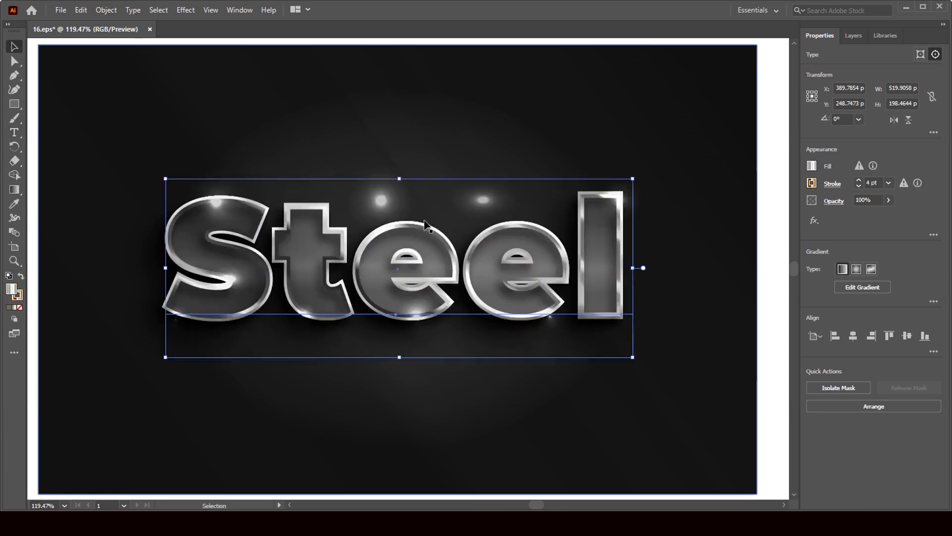
{"action": "left_click", "coordinate": [859, 34]}
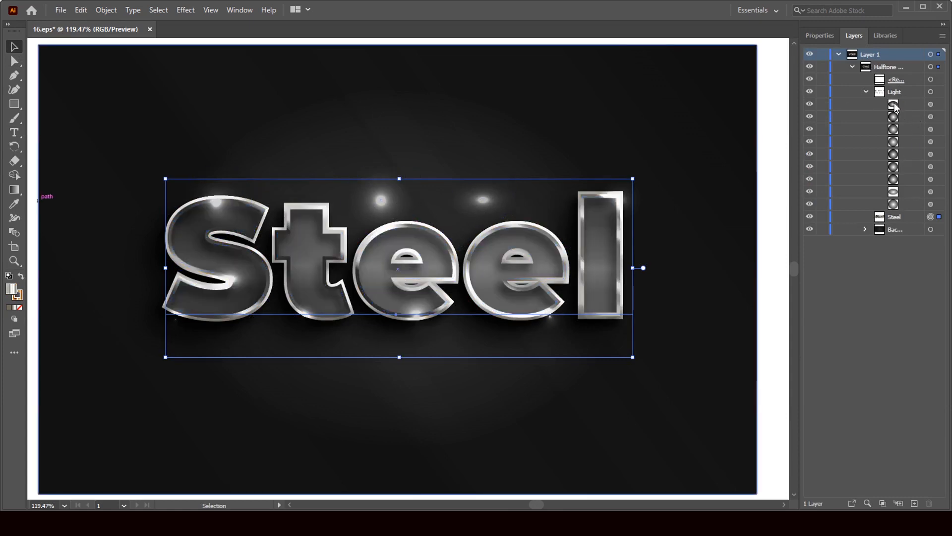
Nudge the light glints on the S and first e into new positions.
{"action": "left_click", "coordinate": [931, 106]}
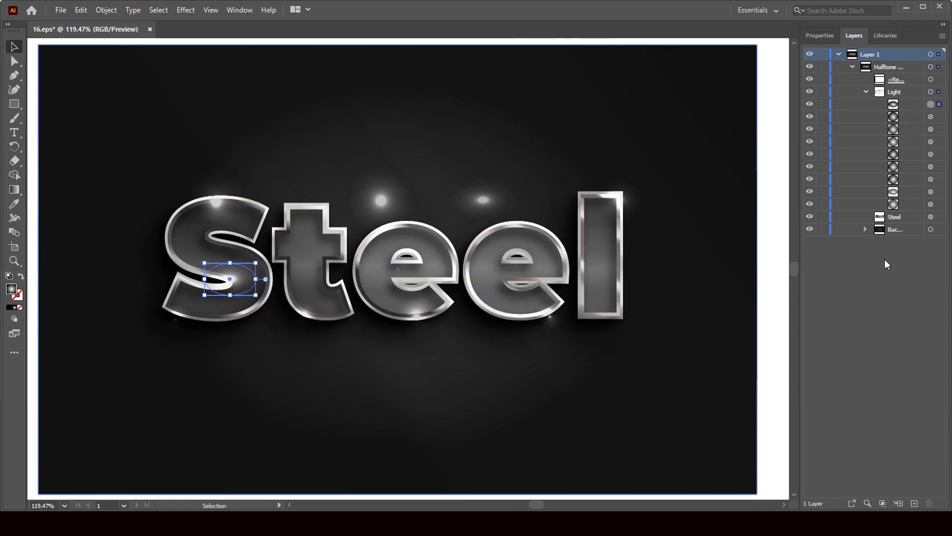
{"action": "key", "text": "Down"}
{"action": "key", "text": "Down"}
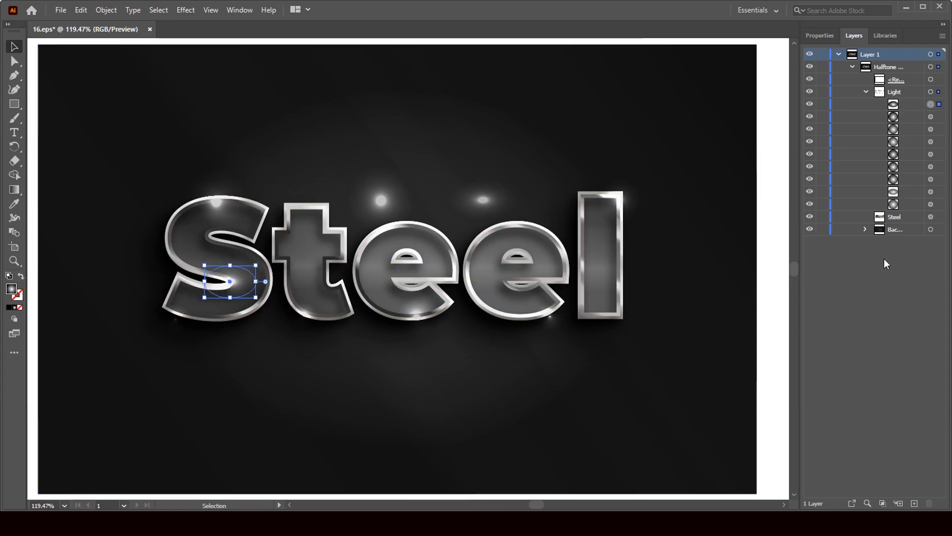
{"action": "key", "text": "Left"}
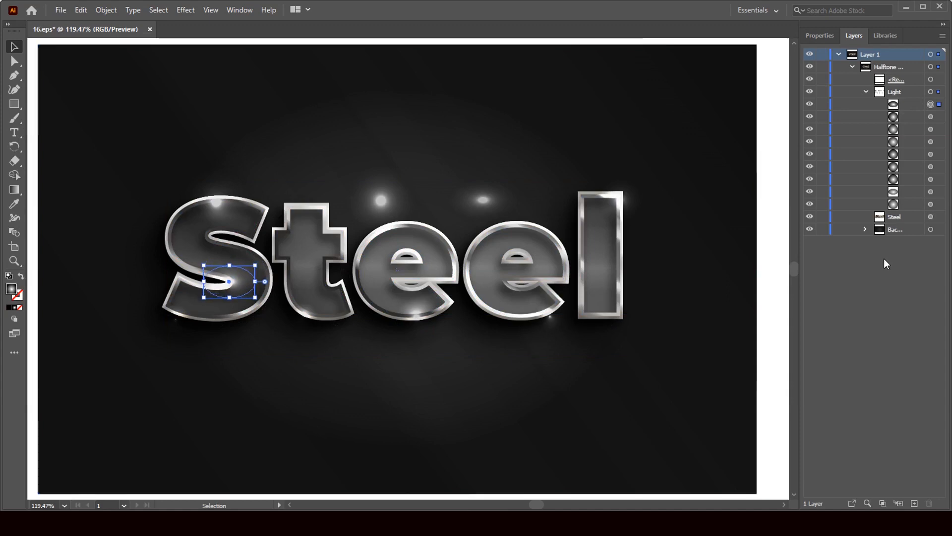
{"action": "left_click", "coordinate": [930, 118]}
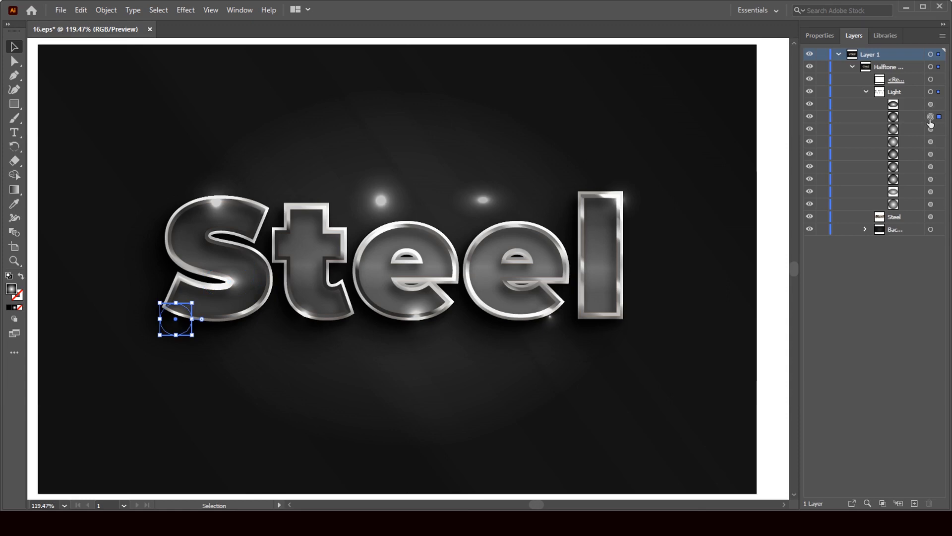
{"action": "key", "text": "Up"}
{"action": "key", "text": "Up"}
{"action": "key", "text": "Up"}
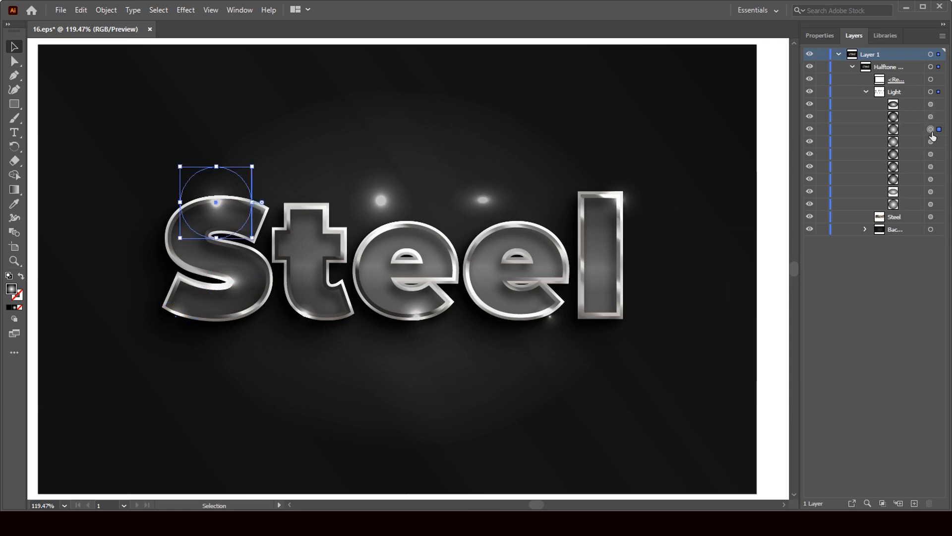
{"action": "key", "text": "Up"}
{"action": "key", "text": "Up"}
{"action": "key", "text": "Up"}
{"action": "key", "text": "Up"}
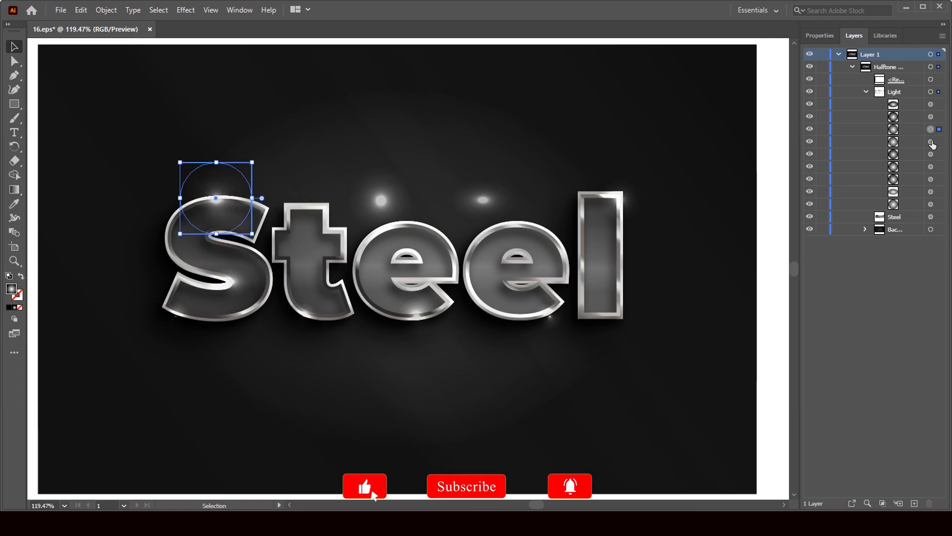
{"action": "left_click", "coordinate": [931, 142]}
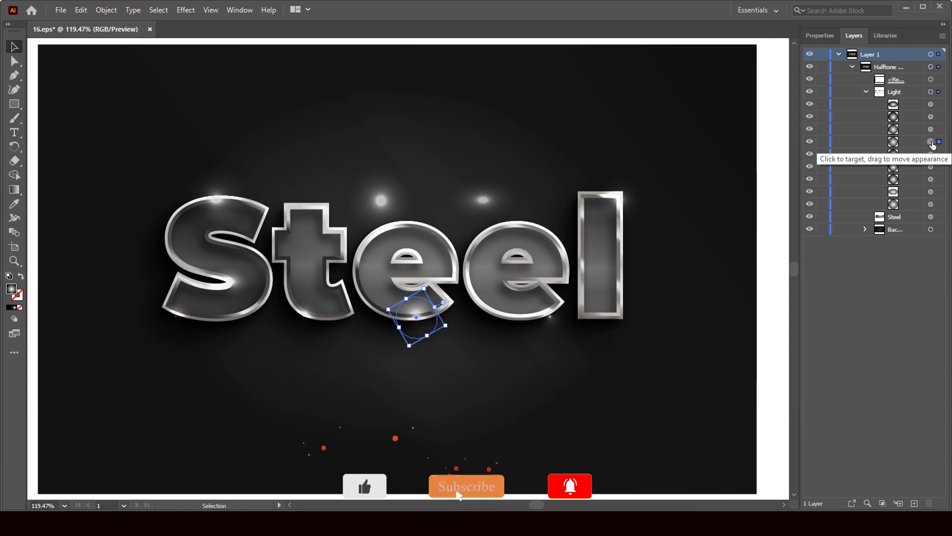
{"action": "key", "text": "Down"}
{"action": "key", "text": "Down"}
{"action": "key", "text": "Down"}
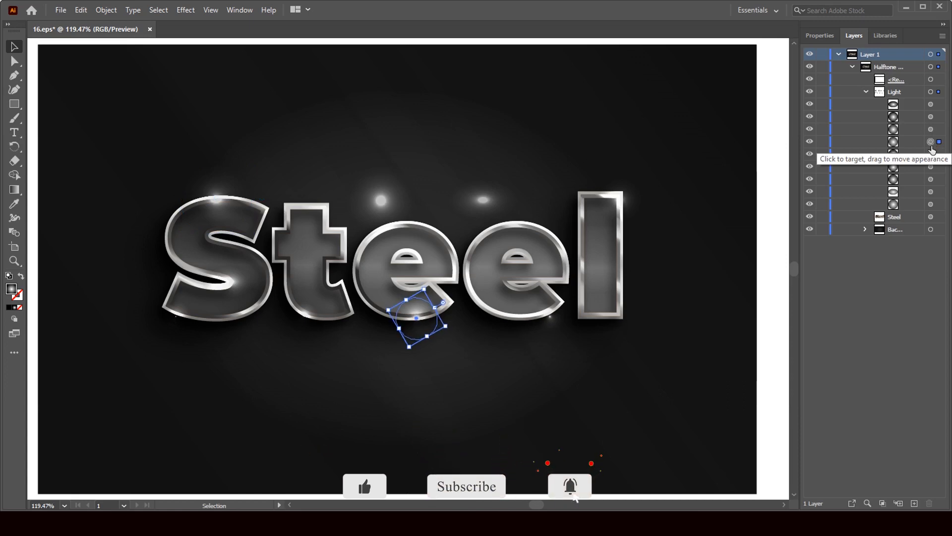
Reposition the glints on the t, l and second e with arrow-key nudges.
{"action": "left_click", "coordinate": [931, 154]}
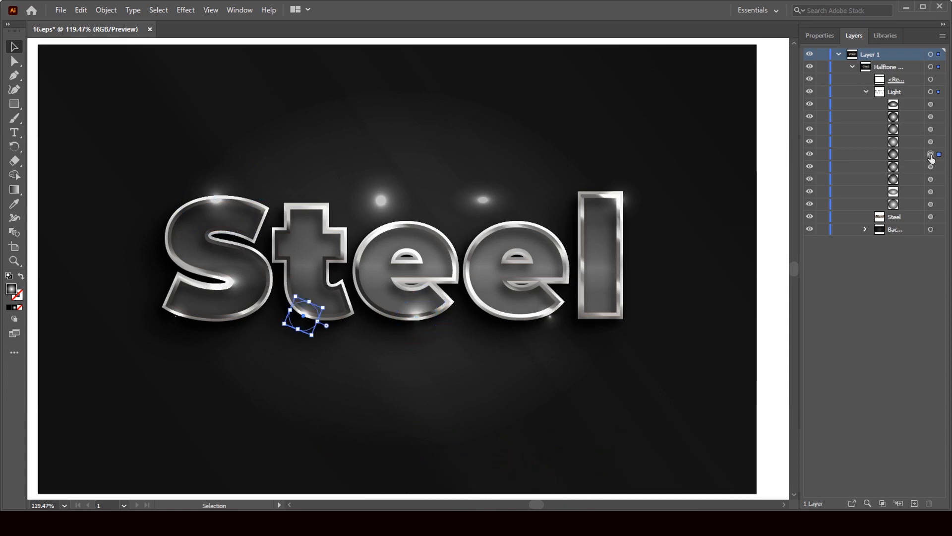
{"action": "key", "text": "Up"}
{"action": "key", "text": "Up"}
{"action": "key", "text": "Up"}
{"action": "left_click", "coordinate": [931, 167]}
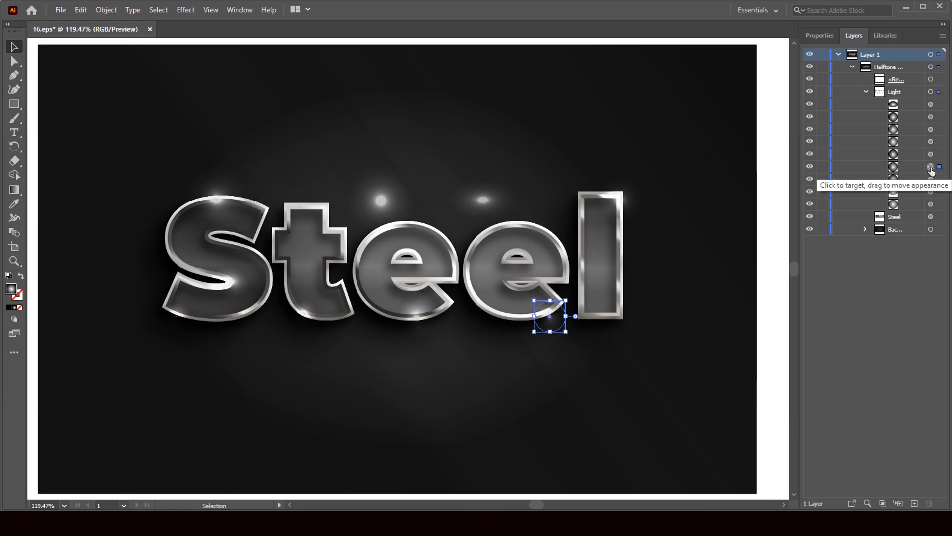
{"action": "key", "text": "Up"}
{"action": "key", "text": "Up"}
{"action": "key", "text": "Up"}
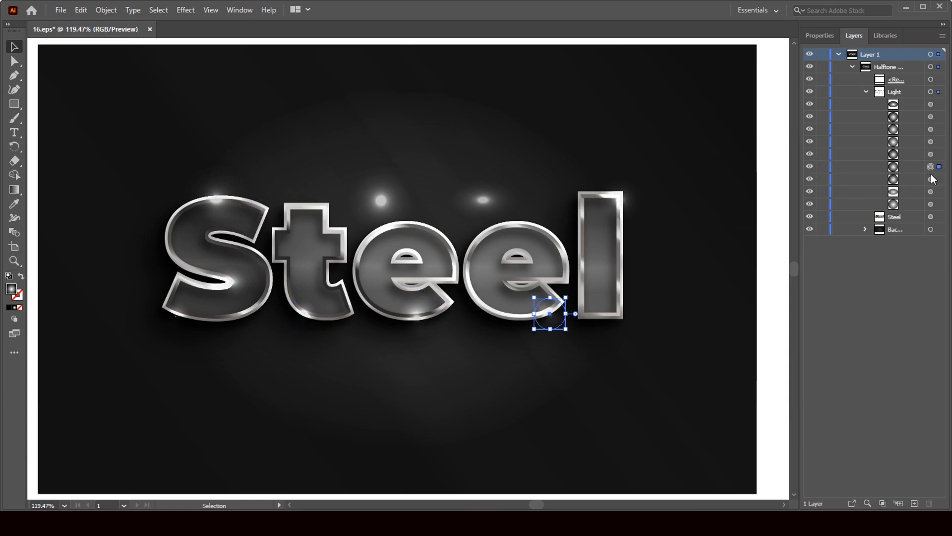
{"action": "left_click", "coordinate": [931, 179]}
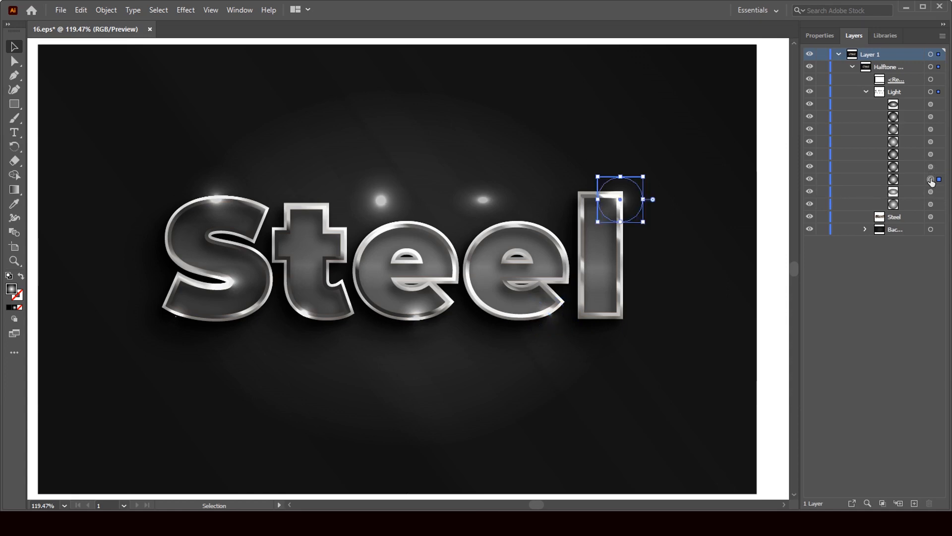
{"action": "key", "text": "Left"}
{"action": "key", "text": "Left"}
{"action": "left_click", "coordinate": [931, 192]}
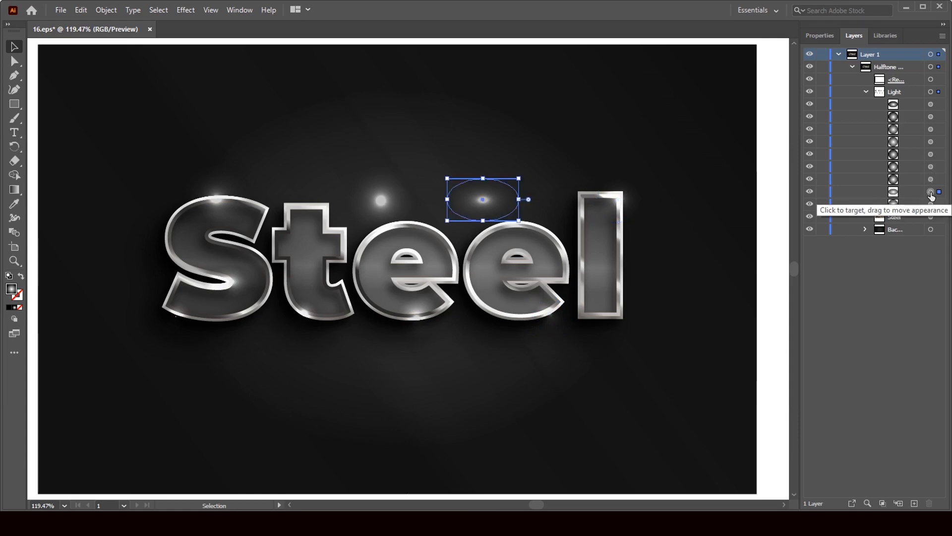
{"action": "key", "text": "Down"}
{"action": "key", "text": "Down"}
{"action": "key", "text": "Down"}
{"action": "key", "text": "Down"}
{"action": "key", "text": "Down"}
{"action": "key", "text": "Down"}
{"action": "key", "text": "Down"}
{"action": "key", "text": "Down"}
{"action": "key", "text": "Down"}
{"action": "key", "text": "Down"}
{"action": "key", "text": "Down"}
{"action": "key", "text": "Down"}
{"action": "key", "text": "Down"}
{"action": "key", "text": "Down"}
{"action": "key", "text": "Down"}
{"action": "key", "text": "Down"}
{"action": "key", "text": "Down"}
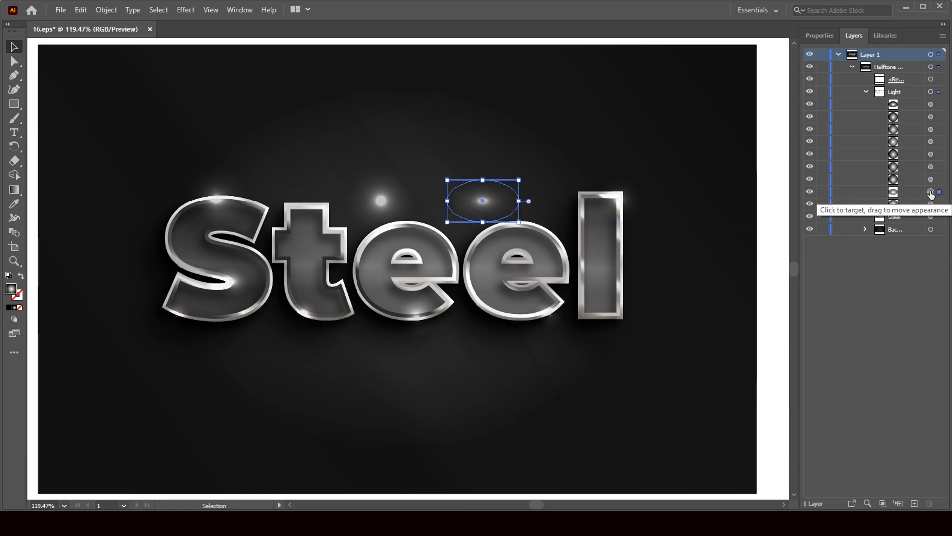
{"action": "key", "text": "Down"}
{"action": "key", "text": "Down"}
{"action": "key", "text": "Down"}
{"action": "key", "text": "Down"}
{"action": "key", "text": "Down"}
{"action": "key", "text": "Down"}
{"action": "key", "text": "Down"}
{"action": "key", "text": "Down"}
{"action": "key", "text": "Down"}
{"action": "key", "text": "Down"}
{"action": "key", "text": "Down"}
{"action": "key", "text": "Down"}
{"action": "key", "text": "Down"}
{"action": "key", "text": "Down"}
{"action": "key", "text": "Down"}
{"action": "key", "text": "Down"}
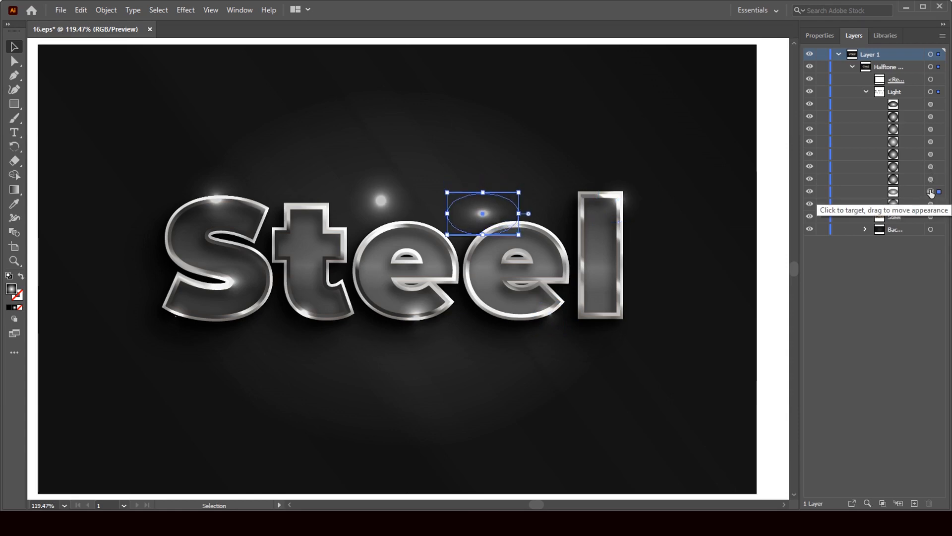
{"action": "key", "text": "Down"}
{"action": "key", "text": "Down"}
{"action": "key", "text": "Down"}
{"action": "key", "text": "Down"}
{"action": "key", "text": "Down"}
{"action": "key", "text": "Down"}
{"action": "key", "text": "Down"}
{"action": "key", "text": "Down"}
{"action": "key", "text": "Down"}
{"action": "key", "text": "Down"}
{"action": "key", "text": "Down"}
{"action": "key", "text": "Down"}
{"action": "key", "text": "Down"}
{"action": "key", "text": "Down"}
{"action": "key", "text": "Down"}
{"action": "key", "text": "Down"}
{"action": "key", "text": "Down"}
{"action": "key", "text": "Down"}
{"action": "key", "text": "Down"}
{"action": "key", "text": "Down"}
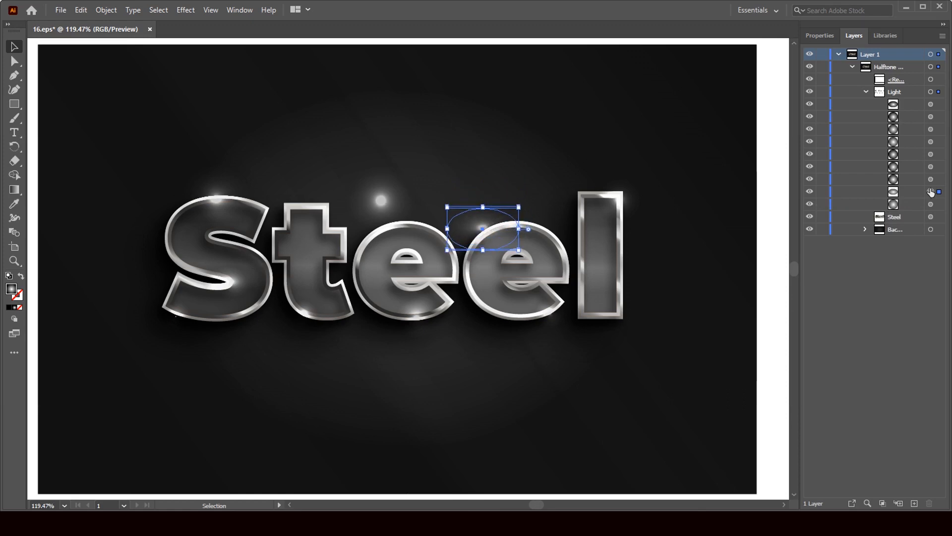
{"action": "key", "text": "Right"}
{"action": "key", "text": "Right"}
{"action": "key", "text": "Right"}
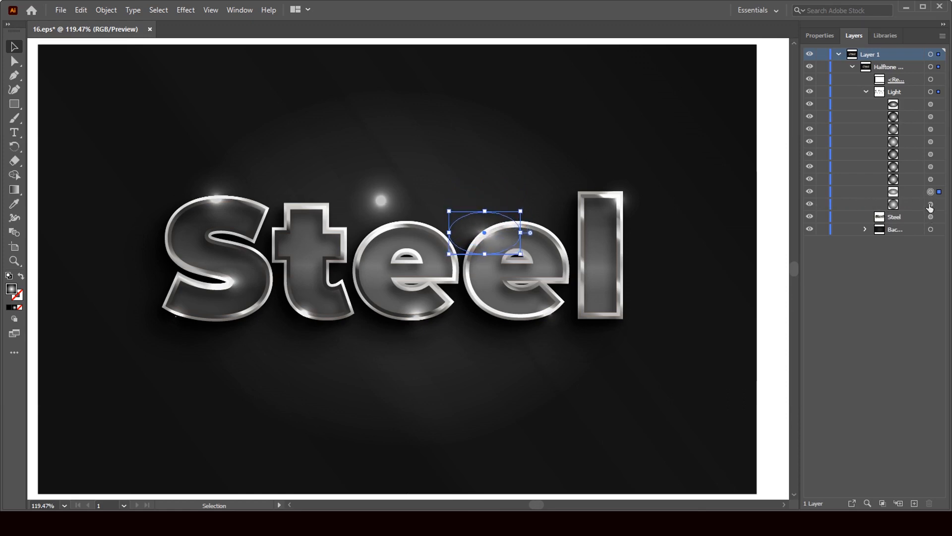
Move the large light circle down over the first e.
{"action": "left_click", "coordinate": [931, 204]}
{"action": "key", "text": "Down"}
{"action": "key", "text": "Down"}
{"action": "key", "text": "Down"}
{"action": "key", "text": "Down"}
{"action": "key", "text": "Down"}
{"action": "key", "text": "Down"}
{"action": "key", "text": "Down"}
{"action": "key", "text": "Down"}
{"action": "key", "text": "Down"}
{"action": "key", "text": "Down"}
{"action": "key", "text": "Down"}
{"action": "key", "text": "Down"}
{"action": "key", "text": "Down"}
{"action": "key", "text": "Down"}
{"action": "key", "text": "Down"}
{"action": "key", "text": "Down"}
{"action": "key", "text": "Down"}
{"action": "key", "text": "Down"}
{"action": "key", "text": "Down"}
{"action": "key", "text": "Down"}
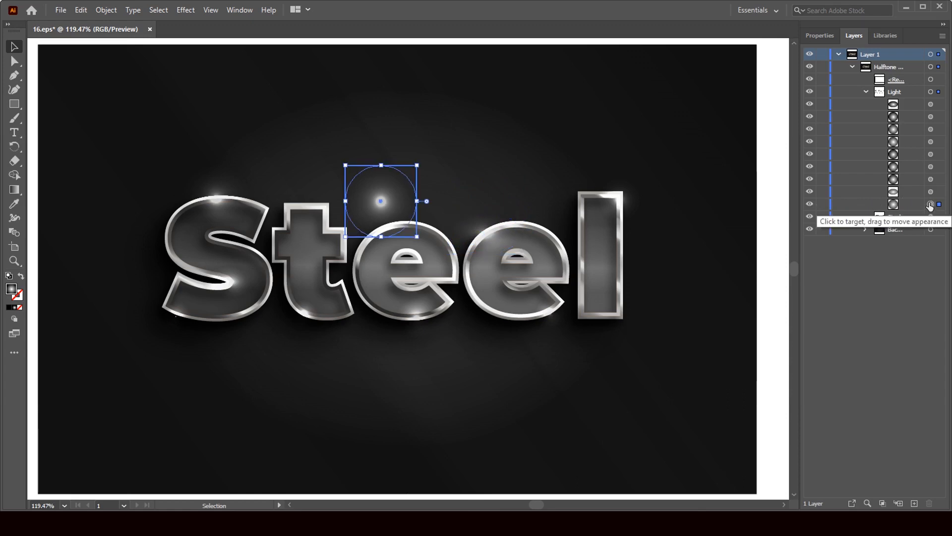
{"action": "key", "text": "Down"}
{"action": "key", "text": "Down"}
{"action": "key", "text": "Down"}
{"action": "key", "text": "Down"}
{"action": "key", "text": "Down"}
{"action": "key", "text": "Down"}
{"action": "key", "text": "Down"}
{"action": "key", "text": "Down"}
{"action": "key", "text": "Down"}
{"action": "key", "text": "Down"}
{"action": "key", "text": "Down"}
{"action": "key", "text": "Down"}
{"action": "key", "text": "Down"}
{"action": "key", "text": "Down"}
{"action": "key", "text": "Down"}
{"action": "key", "text": "Down"}
{"action": "key", "text": "Down"}
{"action": "key", "text": "Down"}
{"action": "key", "text": "Down"}
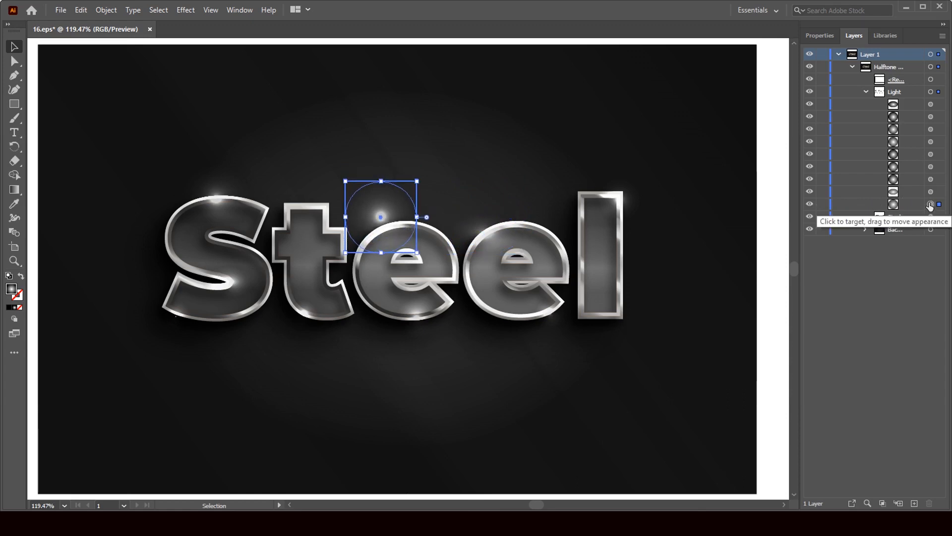
{"action": "key", "text": "Down"}
{"action": "key", "text": "Down"}
{"action": "key", "text": "Down"}
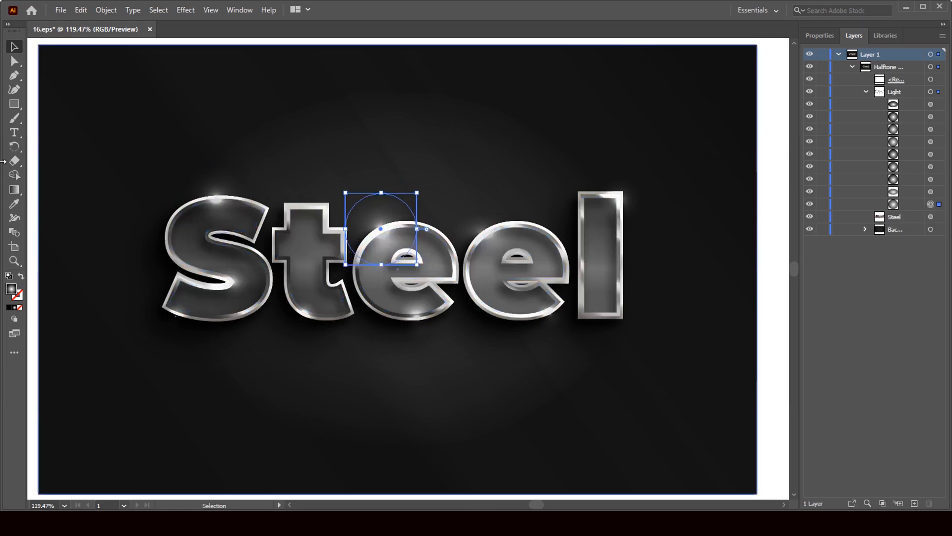
Close 16.eps without saving and minimize Illustrator.
{"action": "left_click", "coordinate": [149, 30]}
{"action": "left_click", "coordinate": [520, 276]}
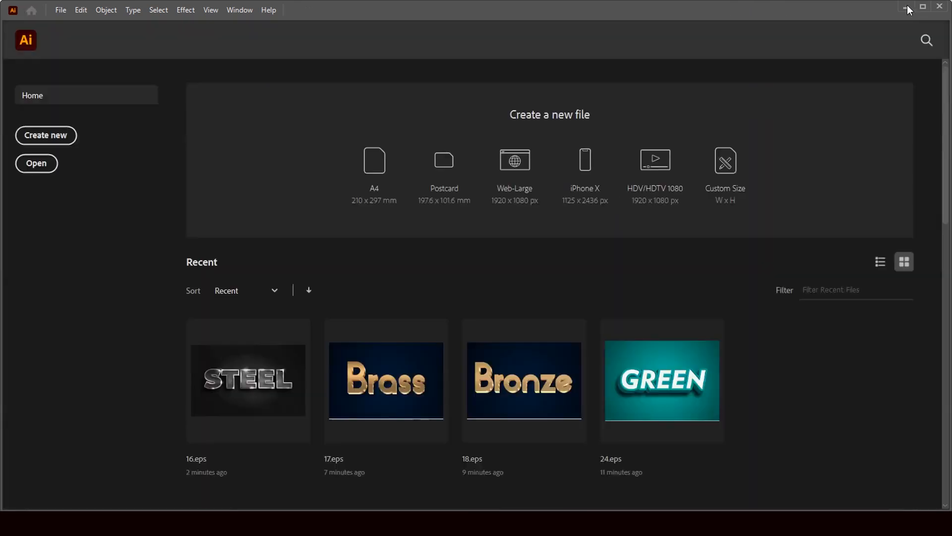
{"action": "left_click", "coordinate": [906, 7]}
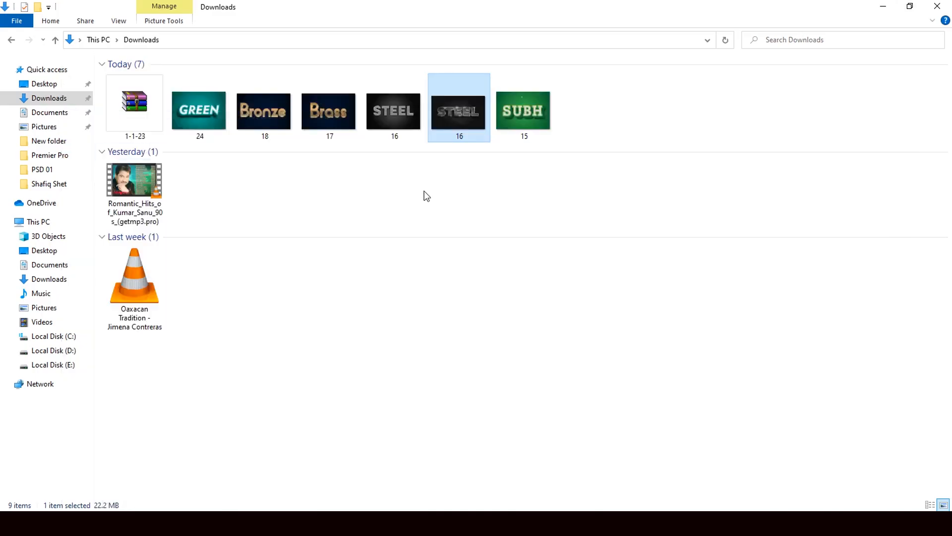
Open the green SUBH file 15 from Downloads in Illustrator.
{"action": "left_click", "coordinate": [528, 112]}
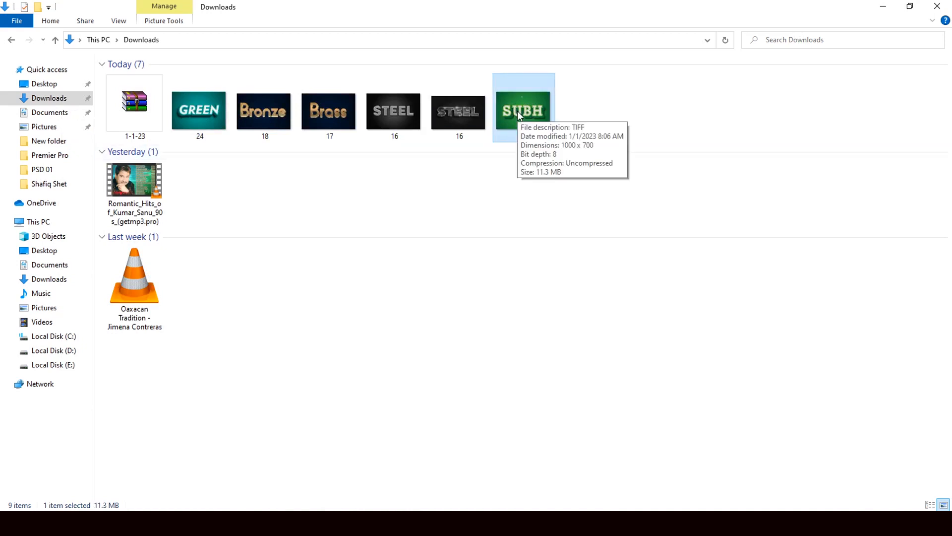
{"action": "left_click_drag", "start_coordinate": [517, 111], "coordinate": [530, 337]}
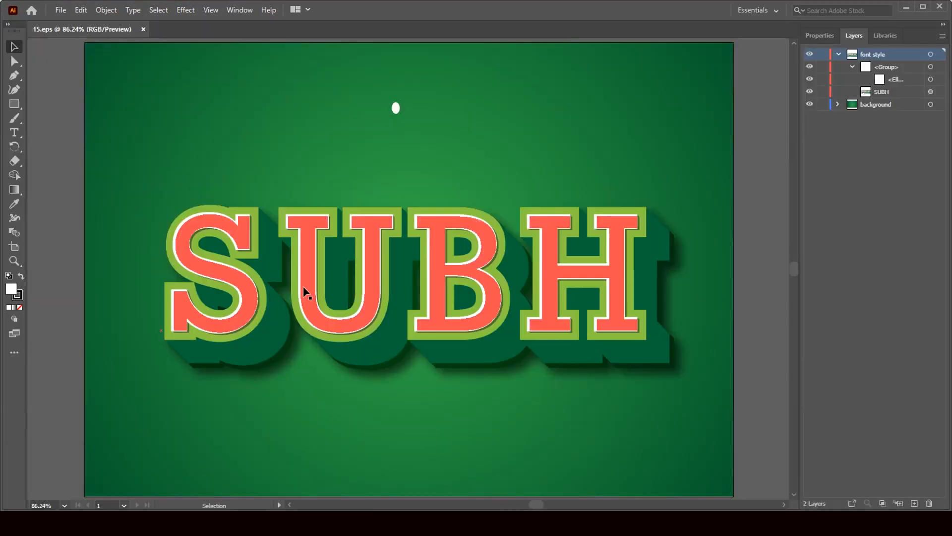
Retype SUBH as 'GREEN' and scale the text down to fit the artboard.
{"action": "left_click", "coordinate": [14, 133]}
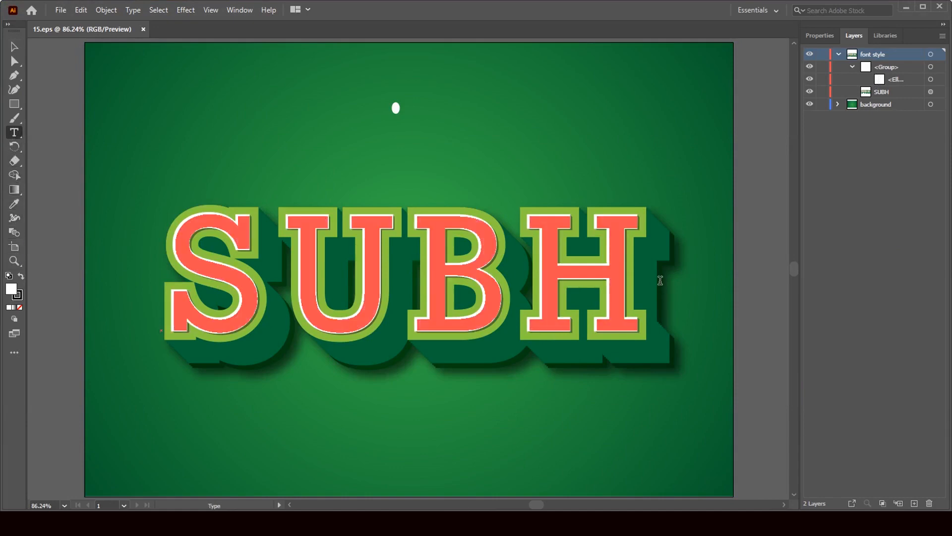
{"action": "left_click_drag", "start_coordinate": [661, 280], "coordinate": [171, 281]}
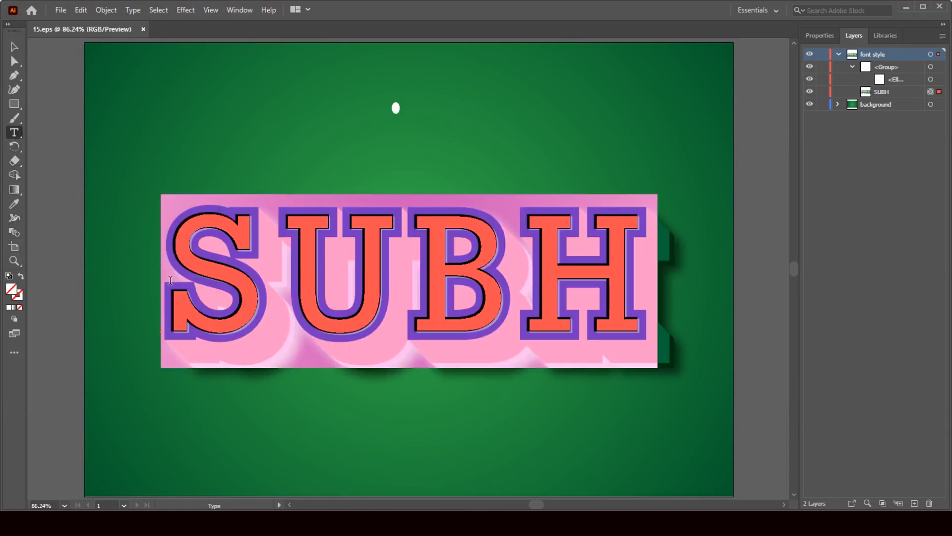
{"action": "type", "text": "GREE"}
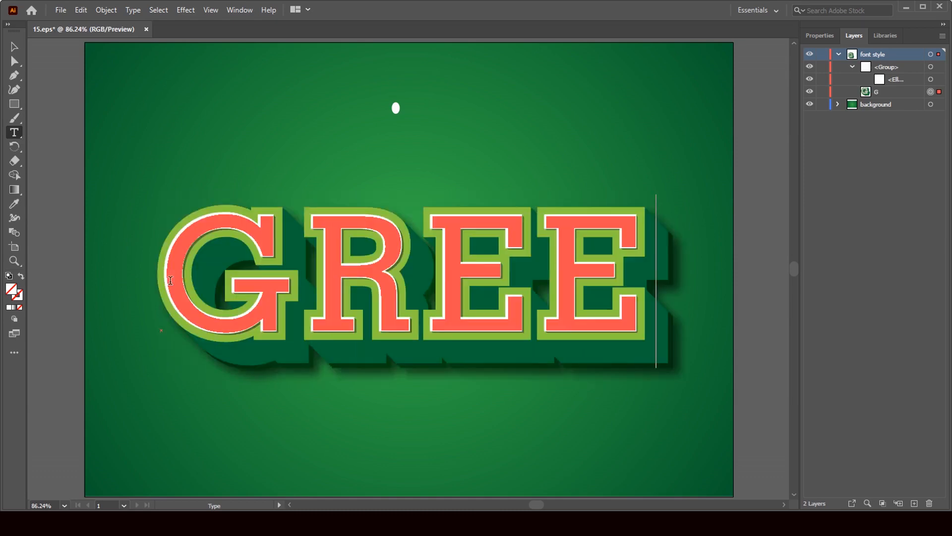
{"action": "type", "text": "N"}
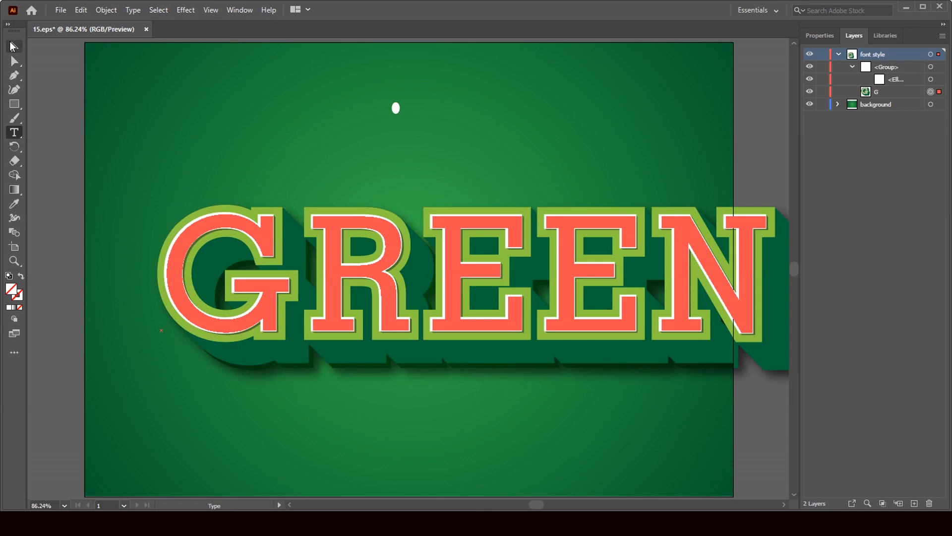
{"action": "left_click", "coordinate": [14, 47]}
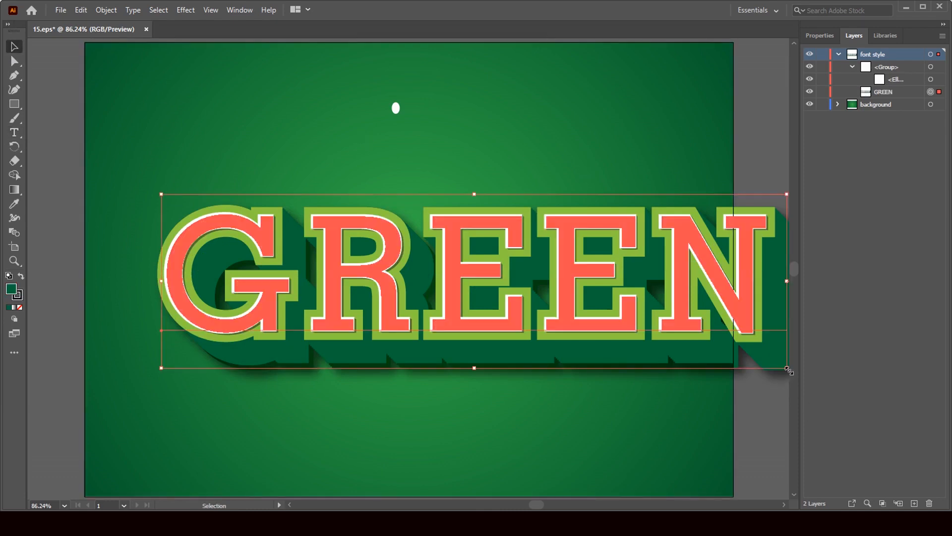
{"action": "left_click_drag", "start_coordinate": [788, 369], "coordinate": [646, 337]}
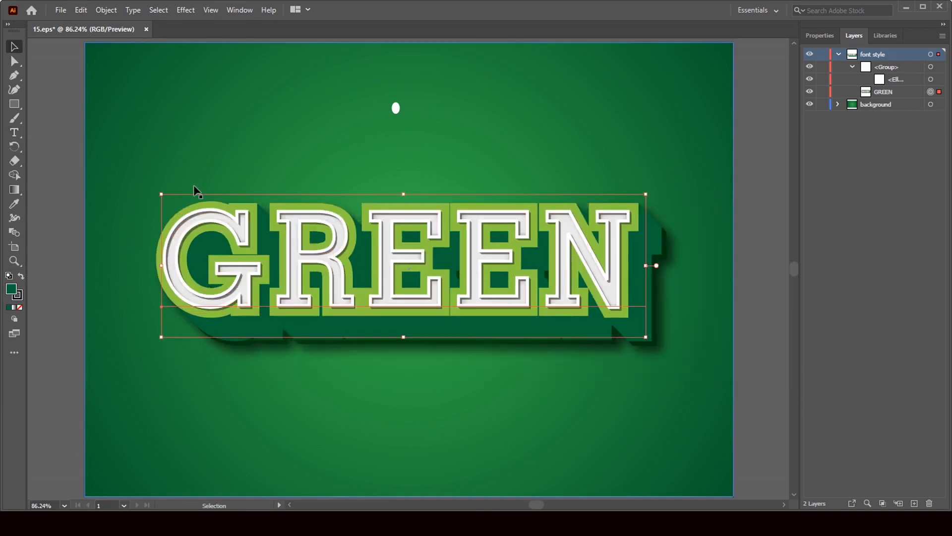
{"action": "left_click", "coordinate": [14, 133]}
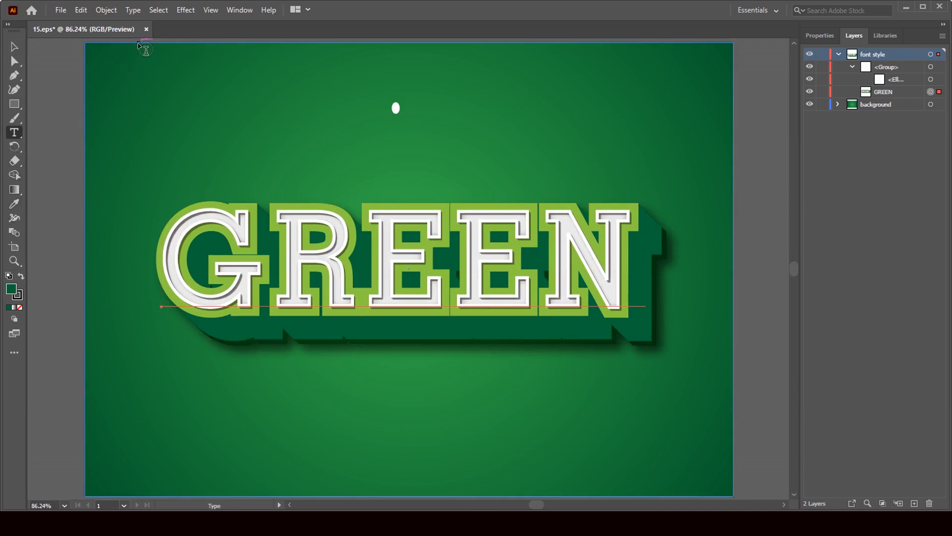
Set the GREEN text's font family to -BLANGKON- in the Properties panel.
{"action": "left_click", "coordinate": [822, 36]}
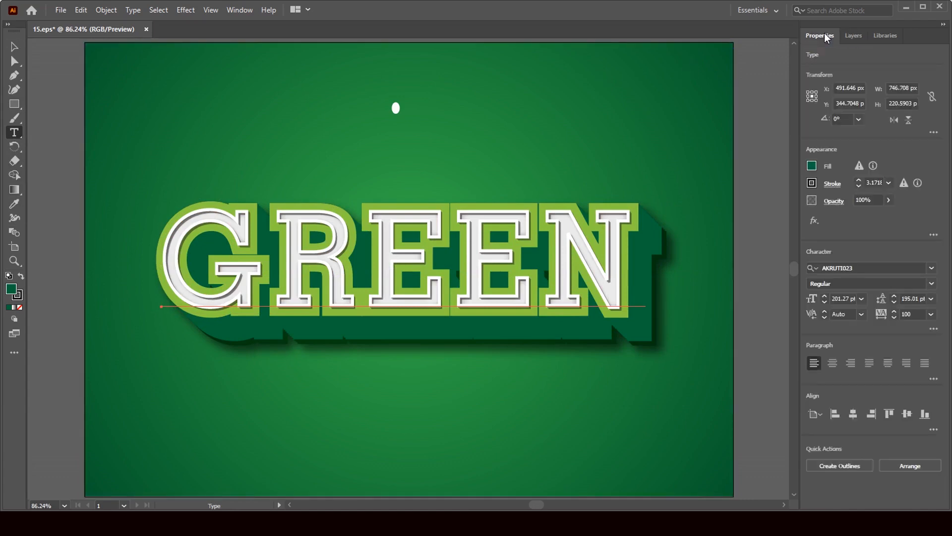
{"action": "left_click", "coordinate": [932, 268]}
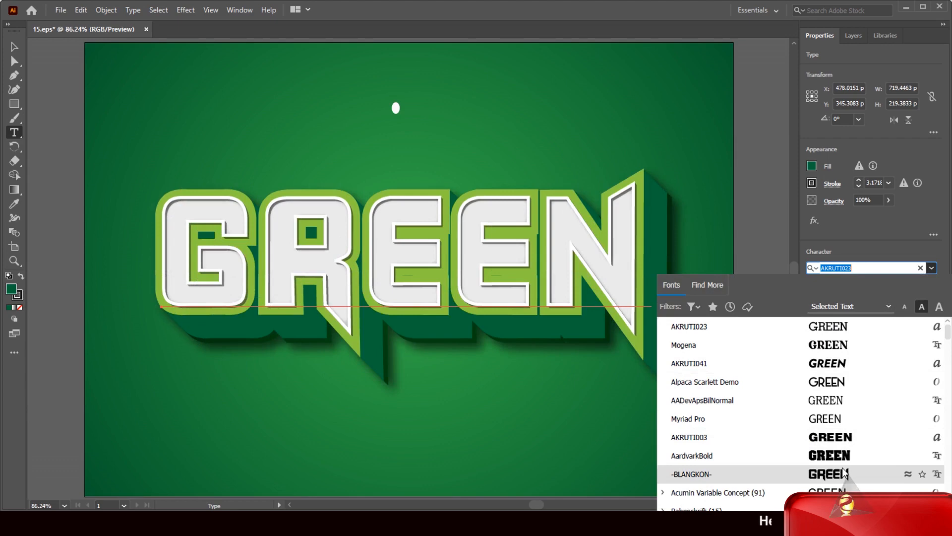
{"action": "left_click", "coordinate": [845, 474]}
{"action": "left_click", "coordinate": [13, 46]}
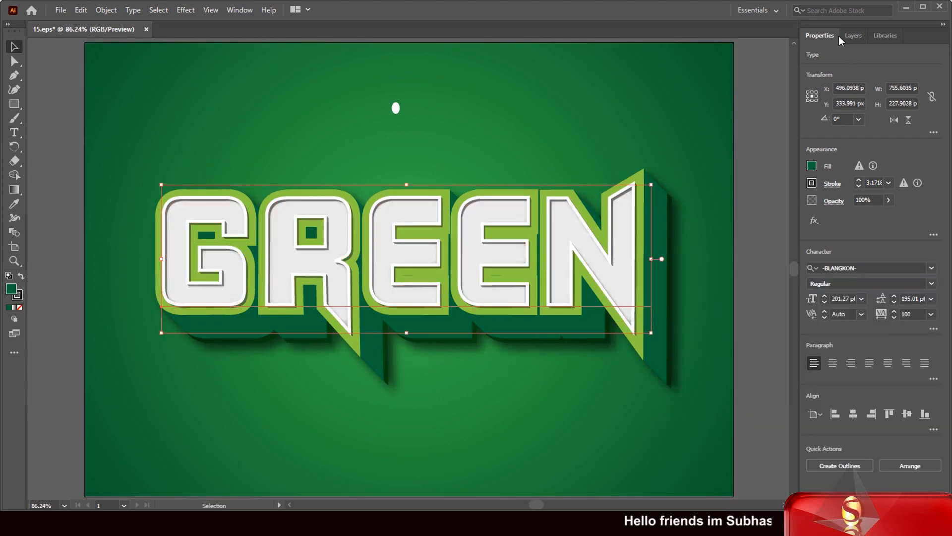
{"action": "left_click", "coordinate": [853, 36]}
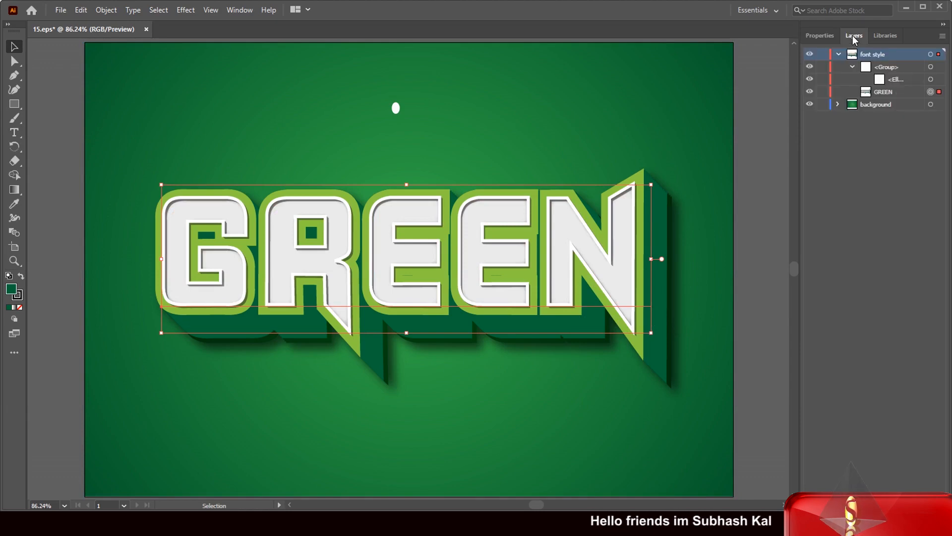
Try green, yellow, blue and teal fills on GREEN, then settle on black.
{"action": "left_click", "coordinate": [819, 36]}
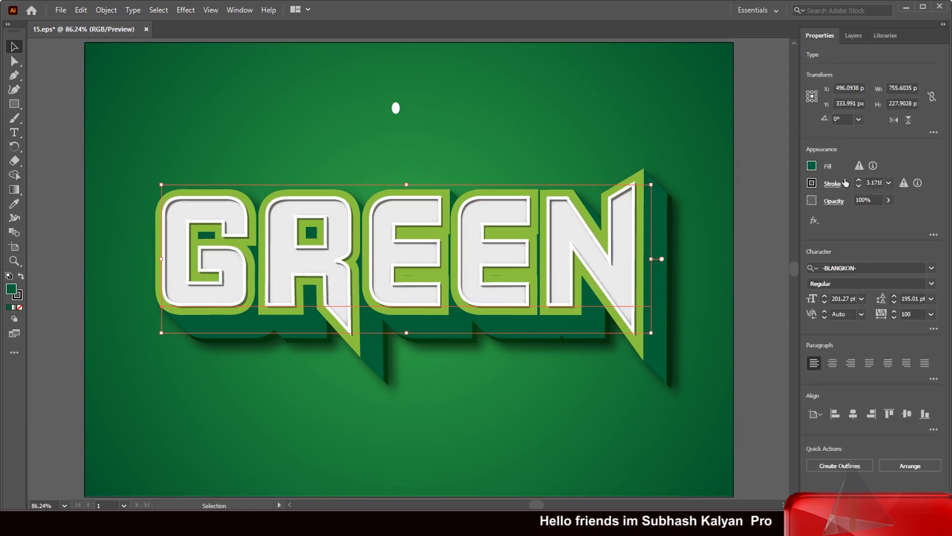
{"action": "left_click", "coordinate": [812, 166]}
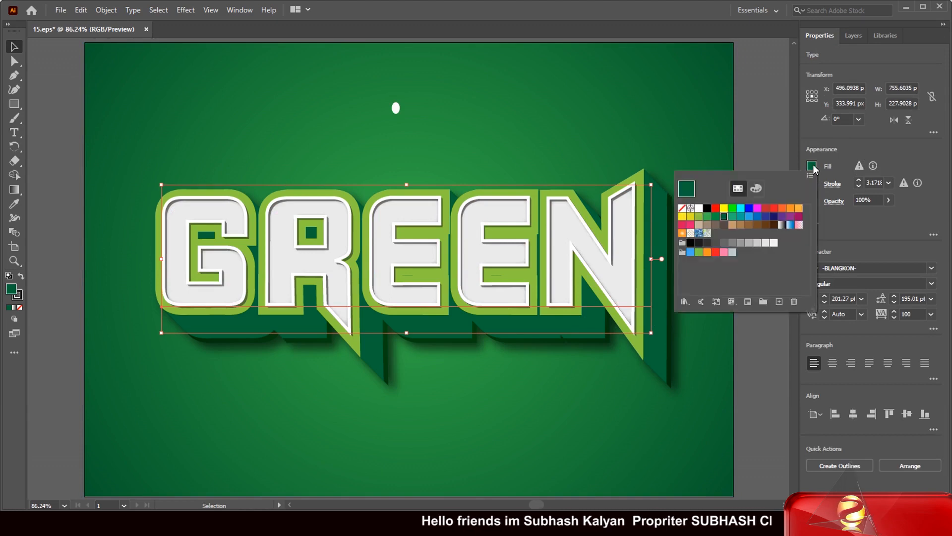
{"action": "left_click", "coordinate": [732, 208]}
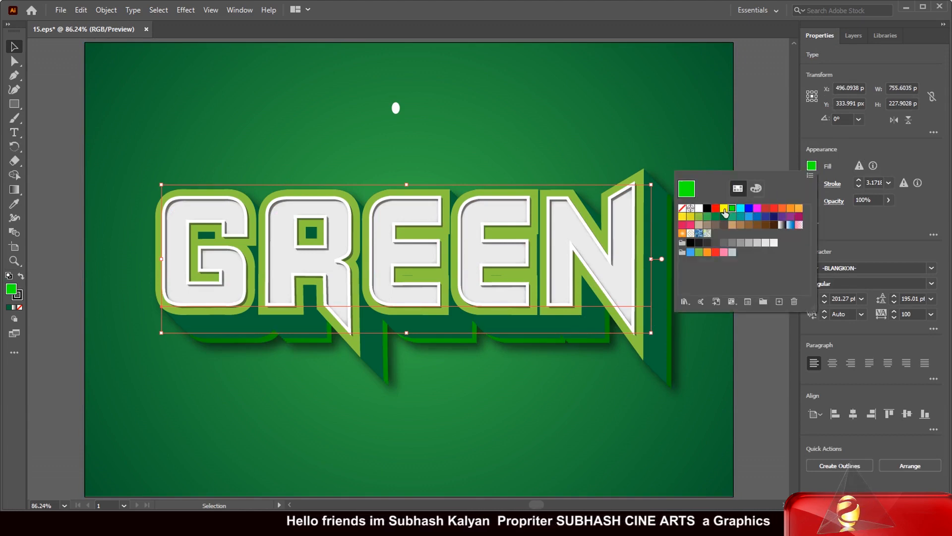
{"action": "left_click", "coordinate": [724, 209]}
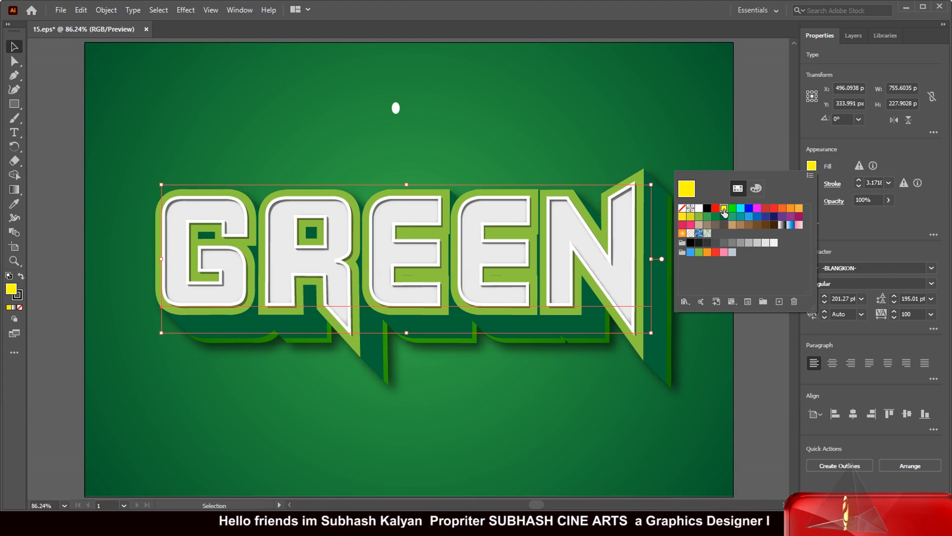
{"action": "left_click", "coordinate": [749, 216]}
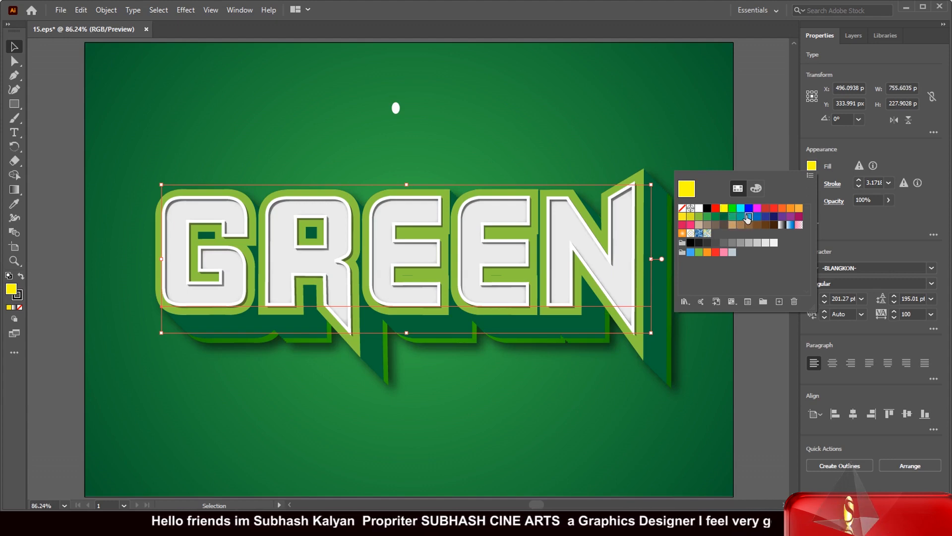
{"action": "left_click", "coordinate": [740, 216]}
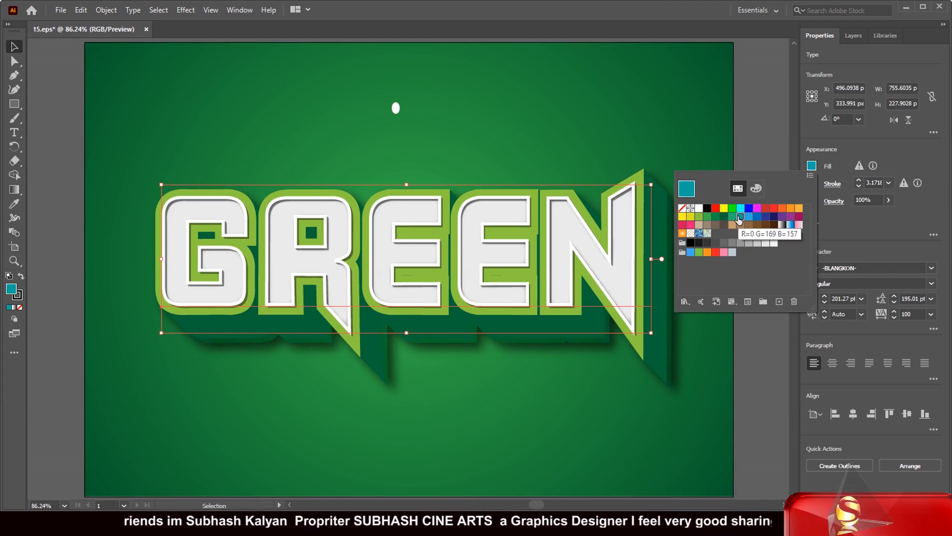
{"action": "left_click", "coordinate": [707, 209]}
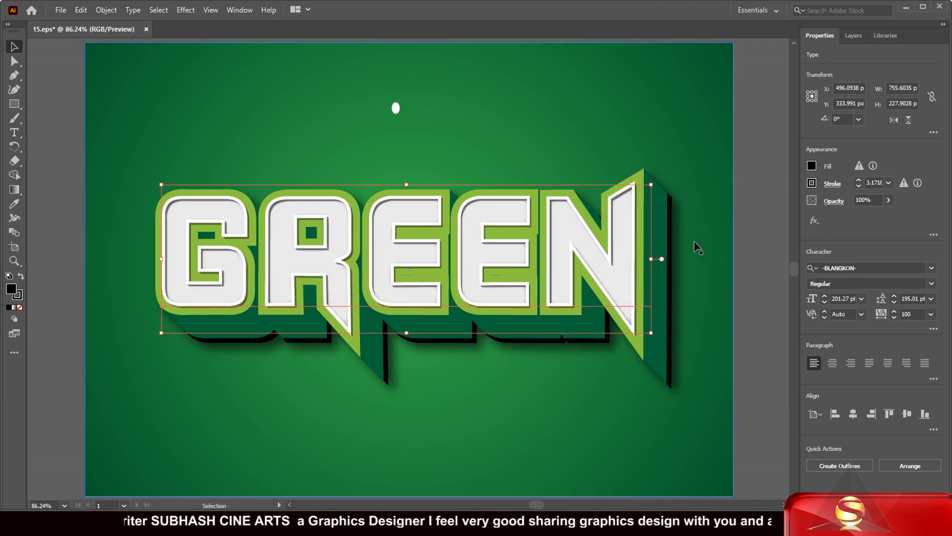
{"action": "left_click", "coordinate": [677, 124]}
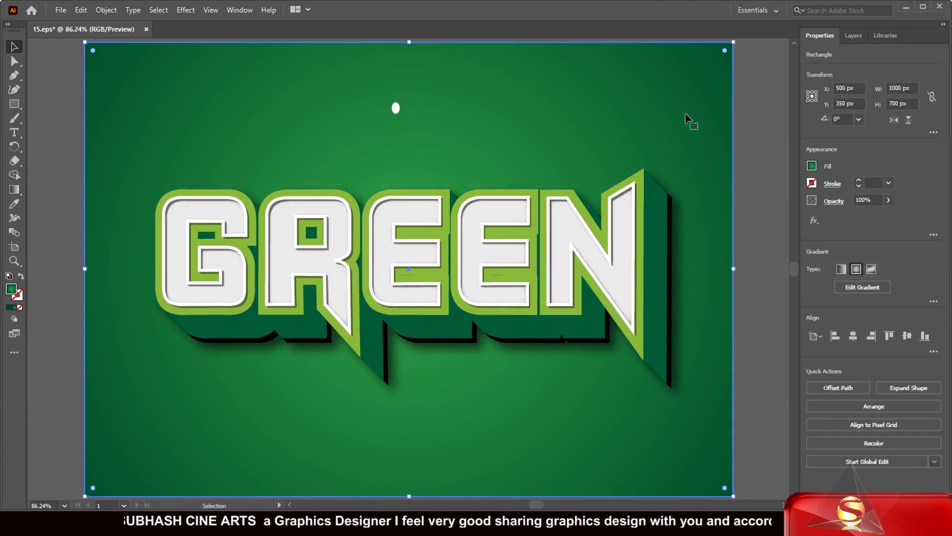
Try dark green, brown, dark blue and navy swatches, then fill the background with flat dark brown.
{"action": "left_click", "coordinate": [812, 166]}
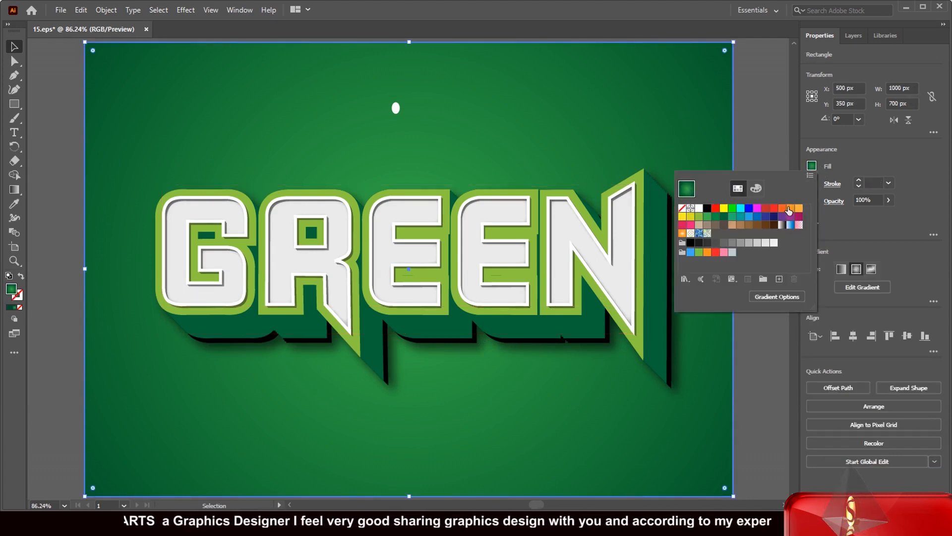
{"action": "left_click", "coordinate": [724, 217]}
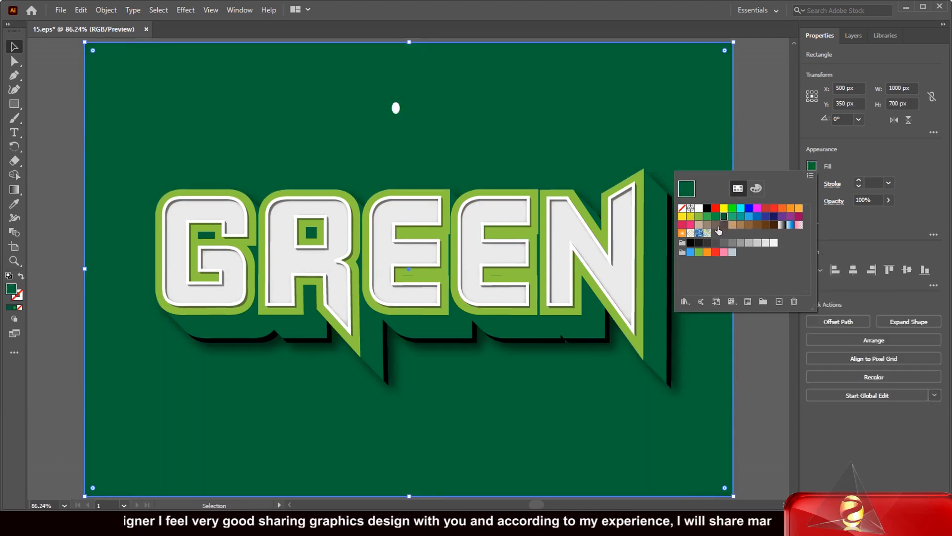
{"action": "left_click", "coordinate": [715, 226]}
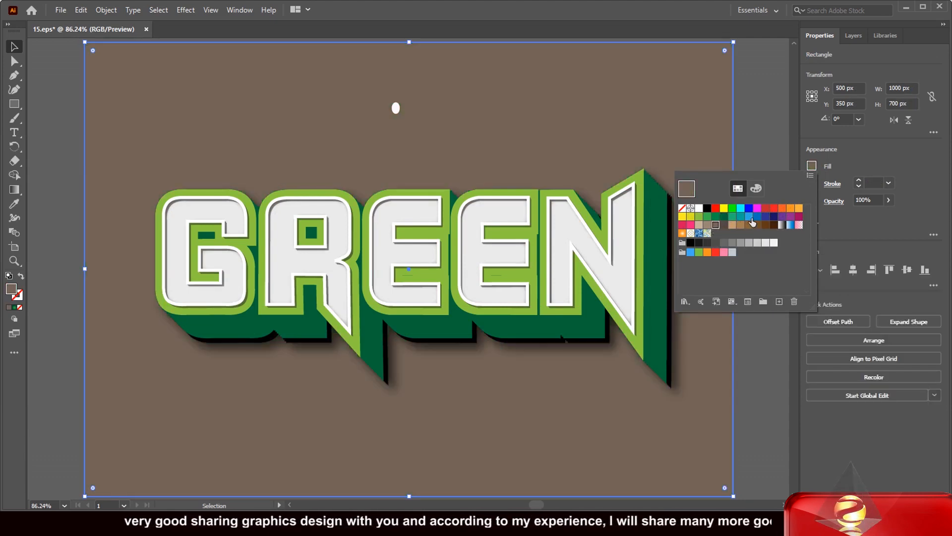
{"action": "left_click", "coordinate": [765, 217]}
{"action": "left_click", "coordinate": [774, 218]}
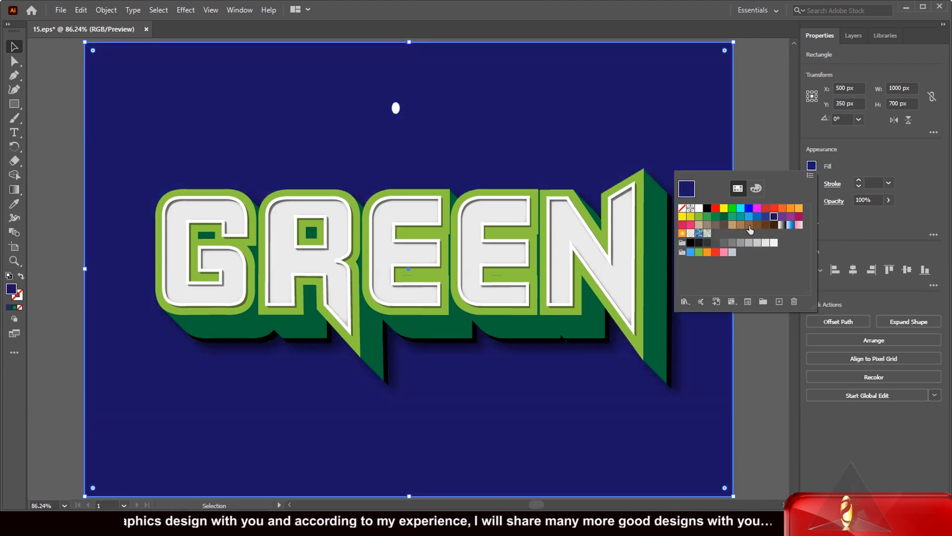
{"action": "left_click", "coordinate": [772, 225]}
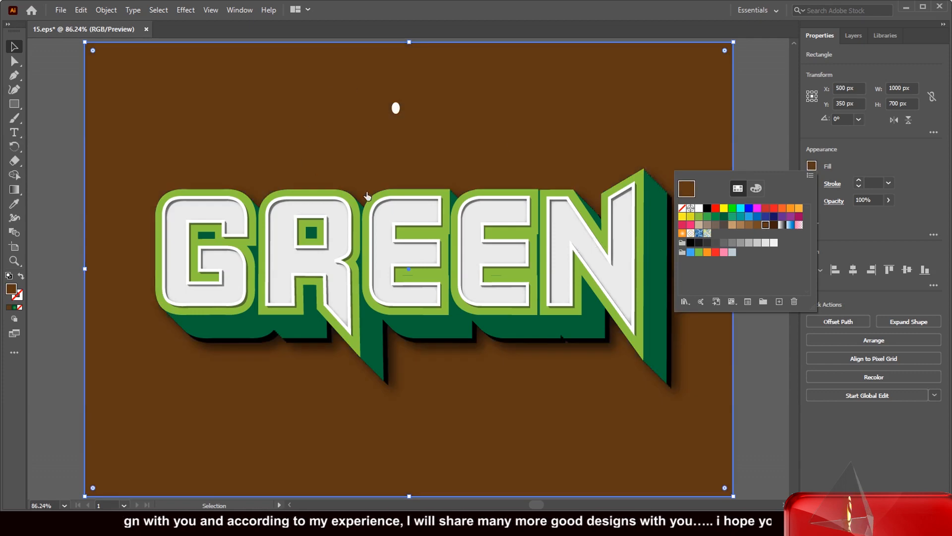
{"action": "left_click", "coordinate": [778, 82]}
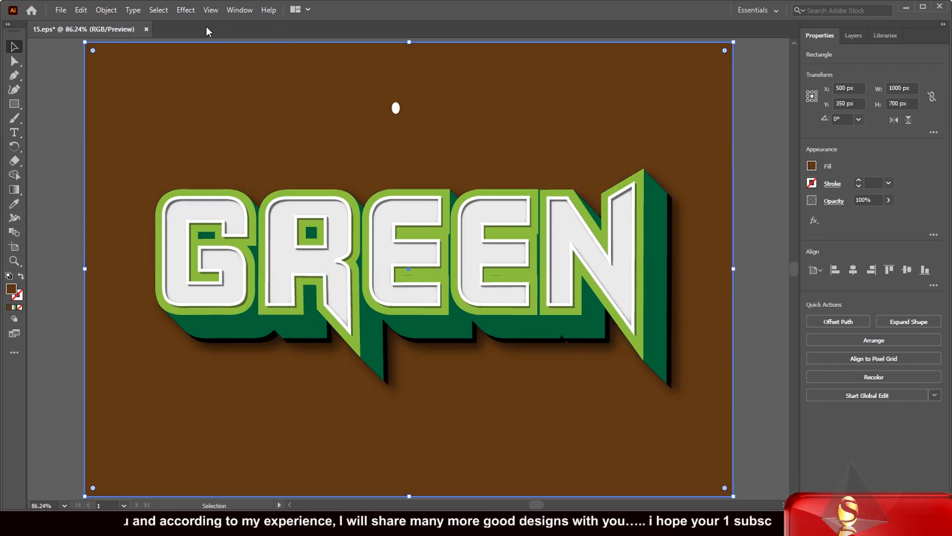
{"action": "left_click", "coordinate": [853, 36]}
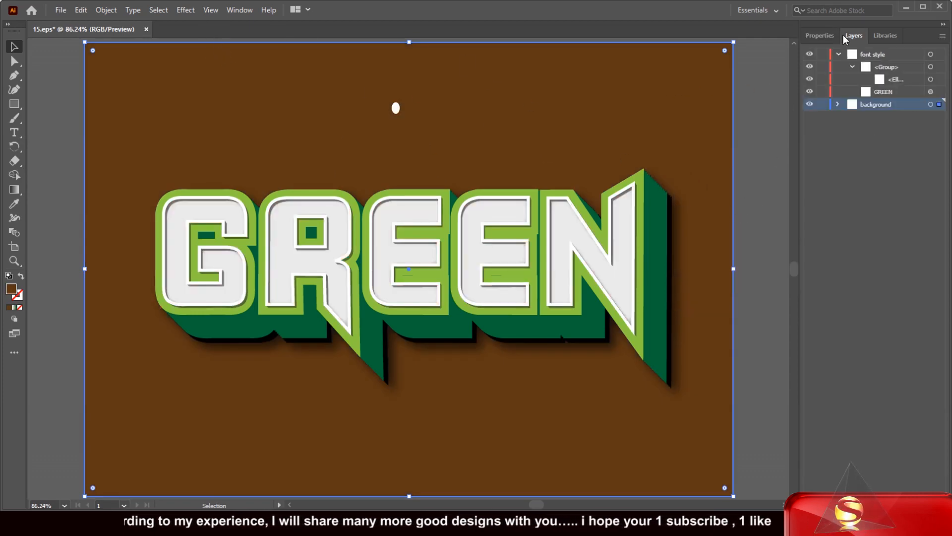
Hide the background layer, then close 15.eps without saving the changes.
{"action": "left_click", "coordinate": [810, 105]}
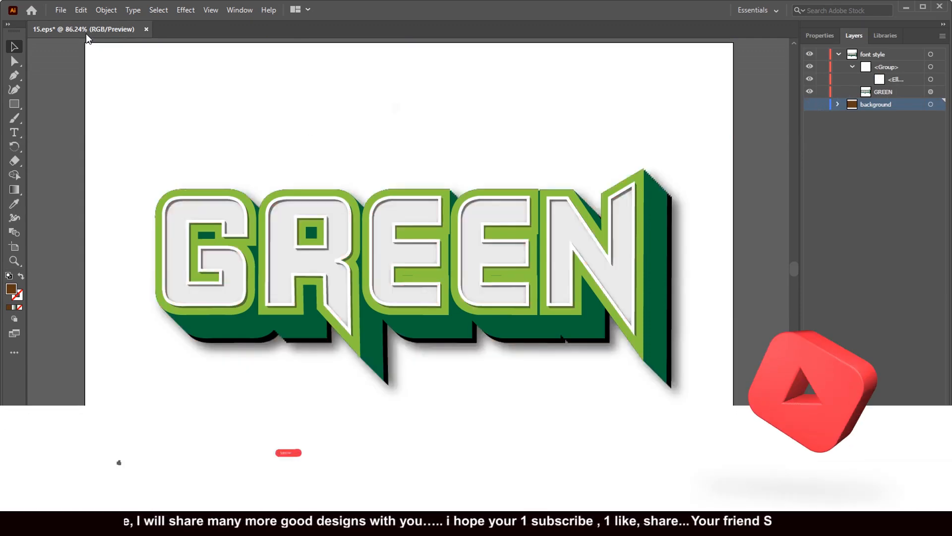
{"action": "left_click", "coordinate": [147, 29]}
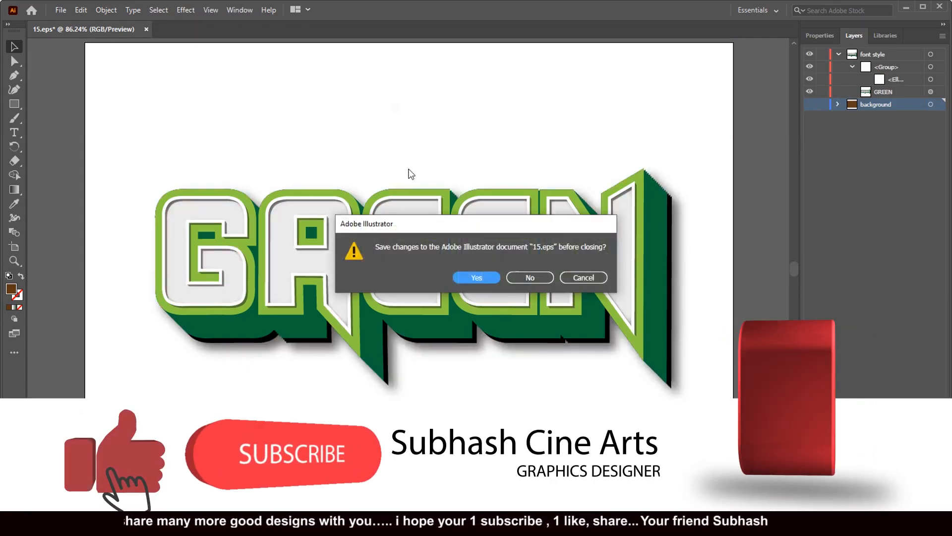
{"action": "left_click", "coordinate": [526, 277]}
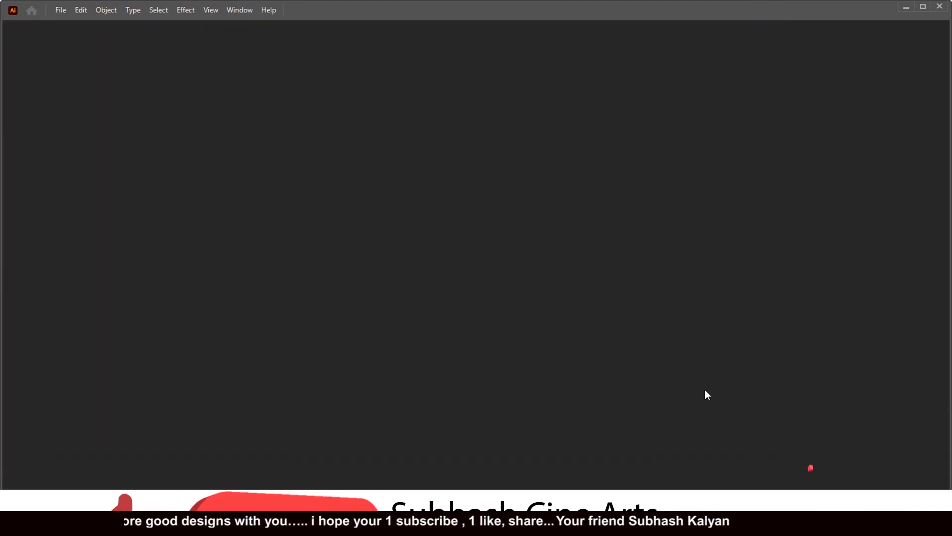